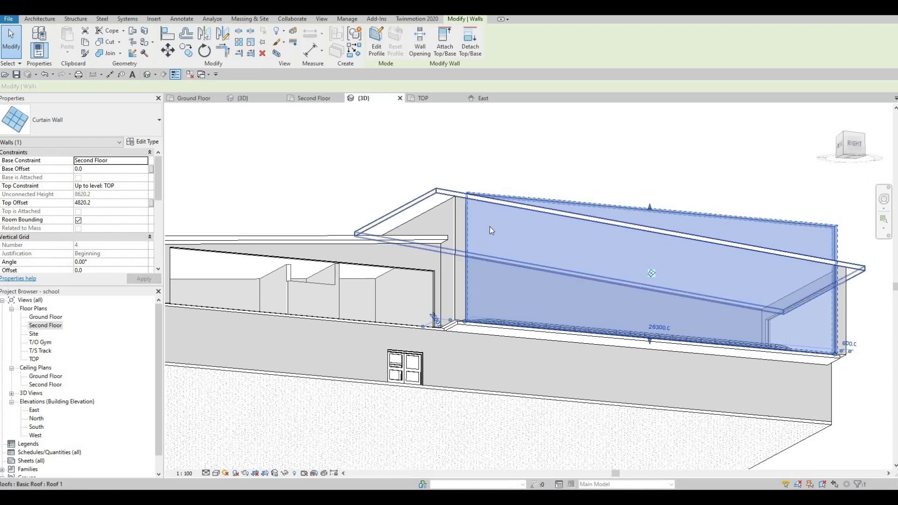
Step: Attach the top of the long curtain wall on the upper storey's side facade to the sloped roof
key(Escape)
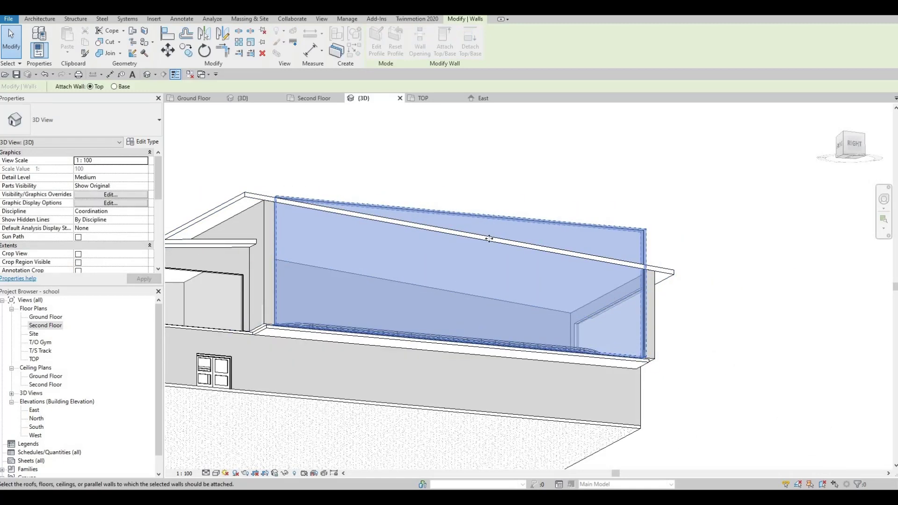
click(506, 276)
key(Escape)
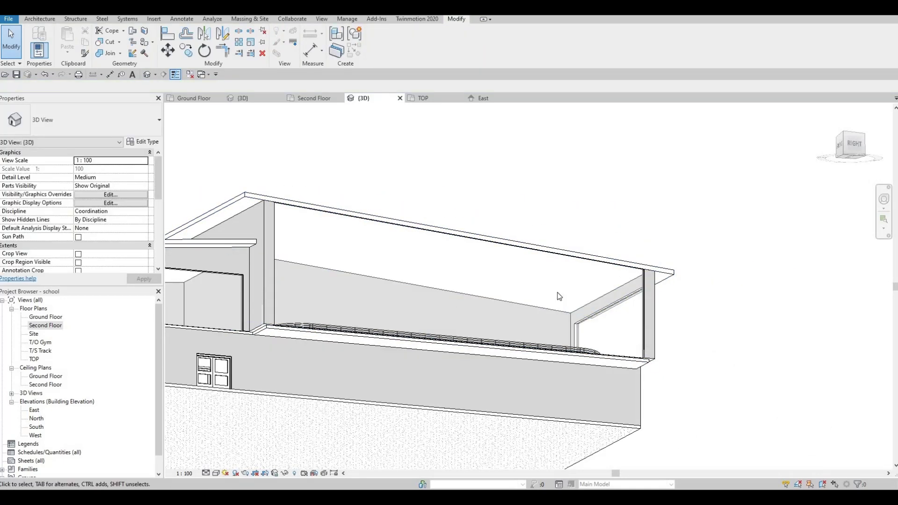
Step: Extend the top of the back-facade curtain wall above the sloped roof, to a top offset of about 2729 mm
shift+middle_drag(509, 299, 542, 247)
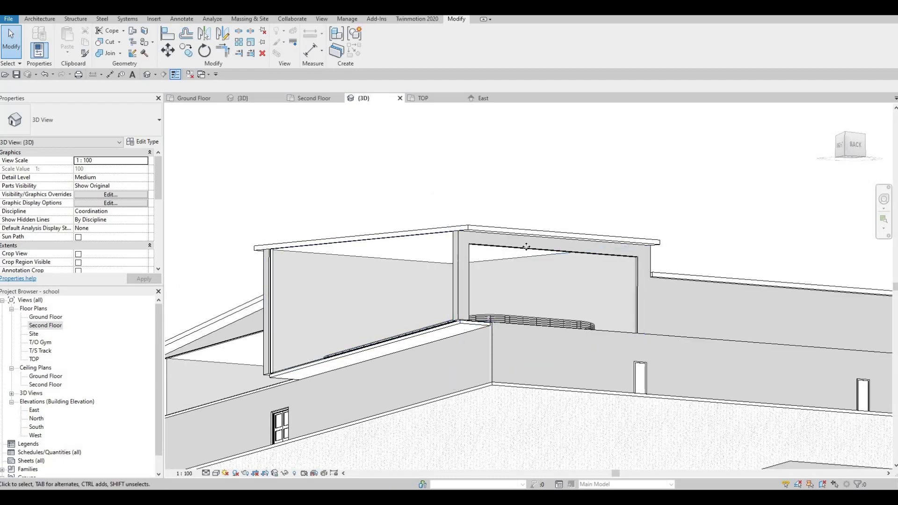
click(546, 247)
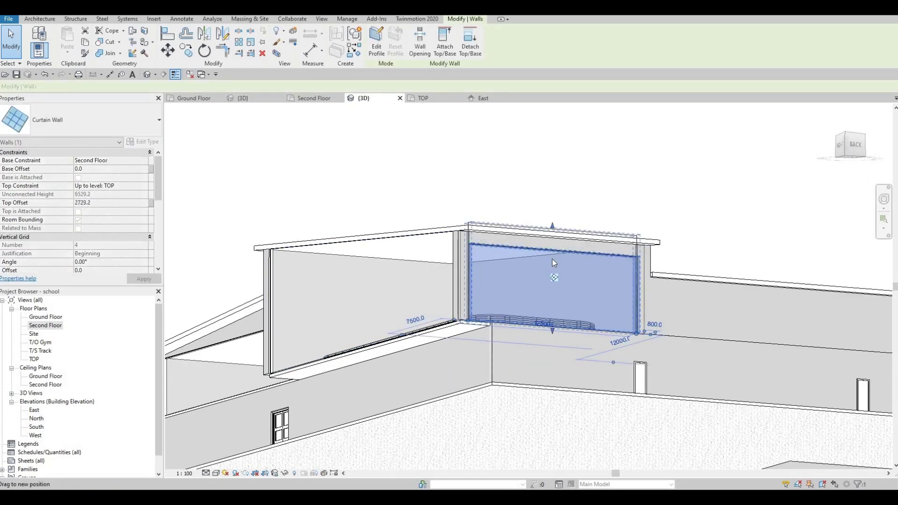
key(Delete)
key(ctrl+z)
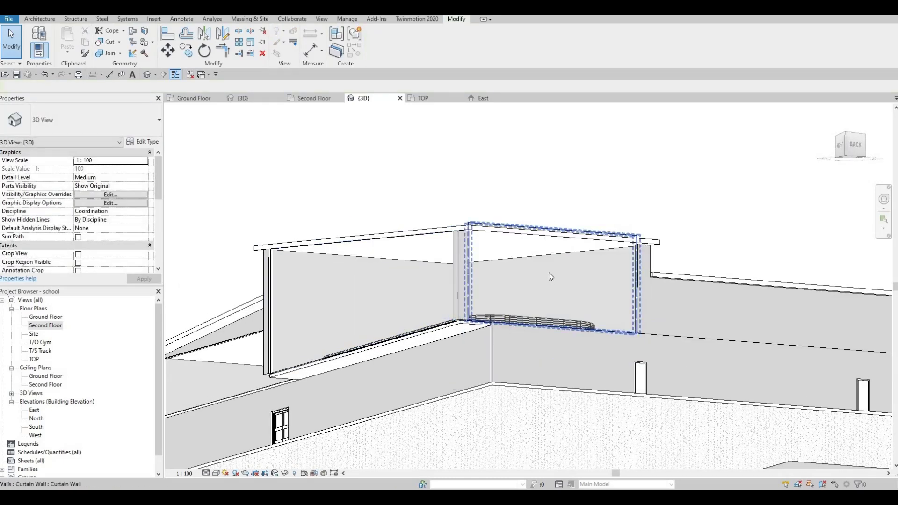
Step: Attach the top of the extended back-facade curtain wall to the sloped roof
shift+middle_drag(548, 273, 542, 254)
click(436, 51)
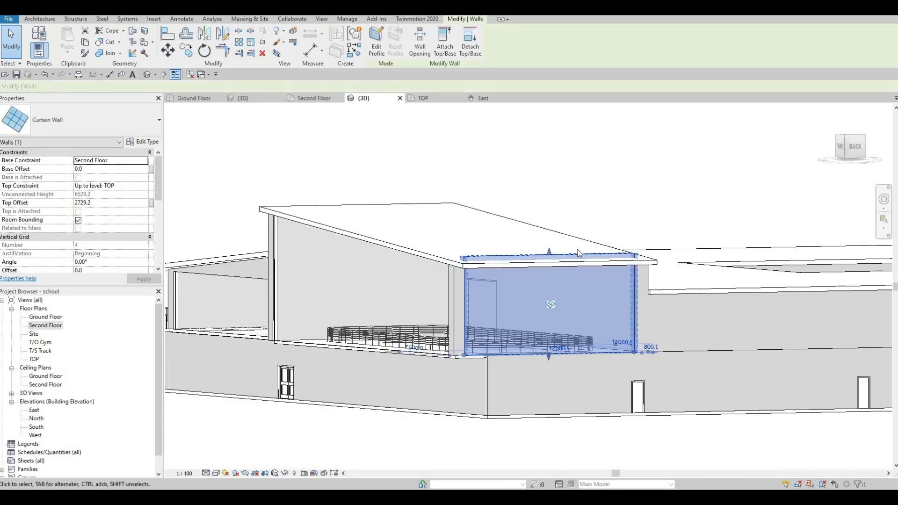
click(552, 266)
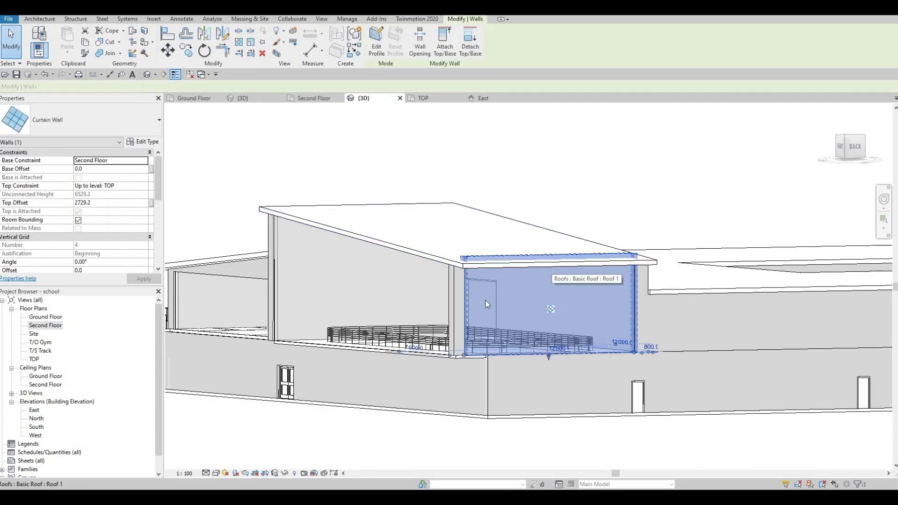
key(Escape)
key(Escape)
Step: Attach the top of the curtain wall beneath the adjacent lower roof to that roof
shift+middle_drag(508, 224, 567, 307)
click(529, 219)
key(Escape)
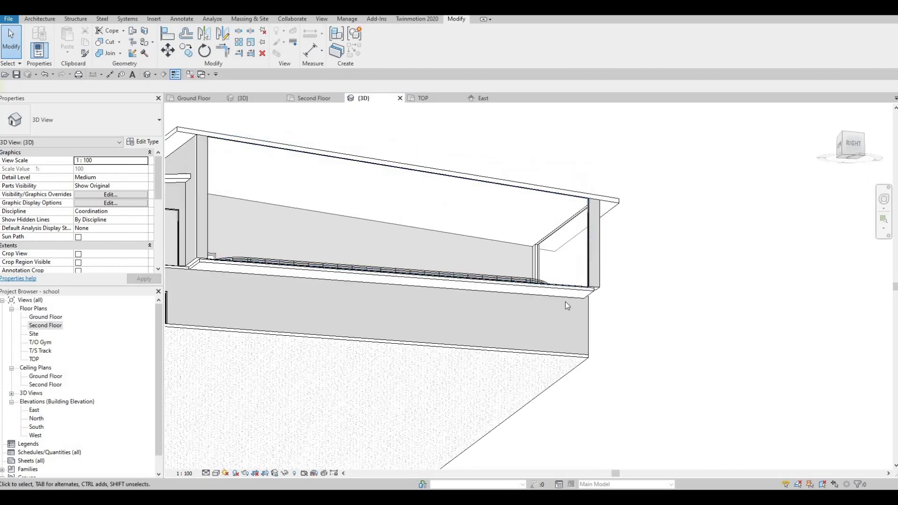
shift+middle_drag(379, 304, 341, 316)
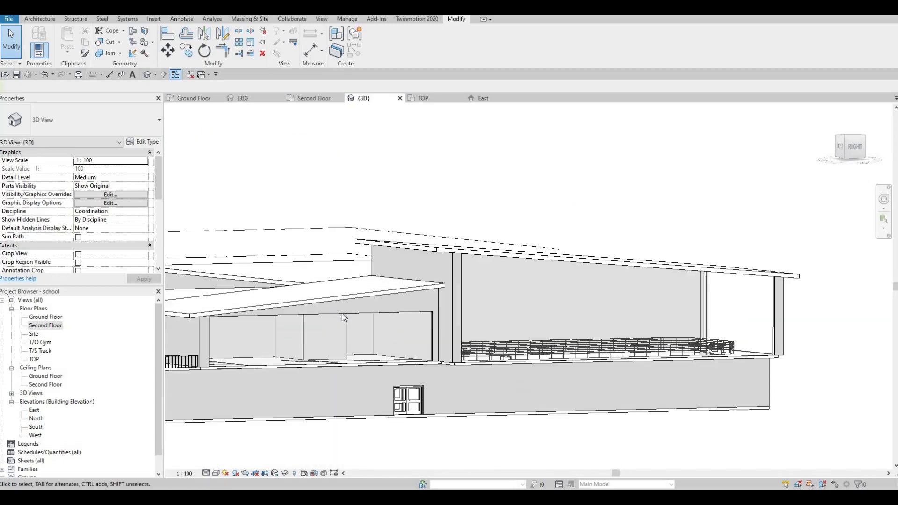
click(336, 314)
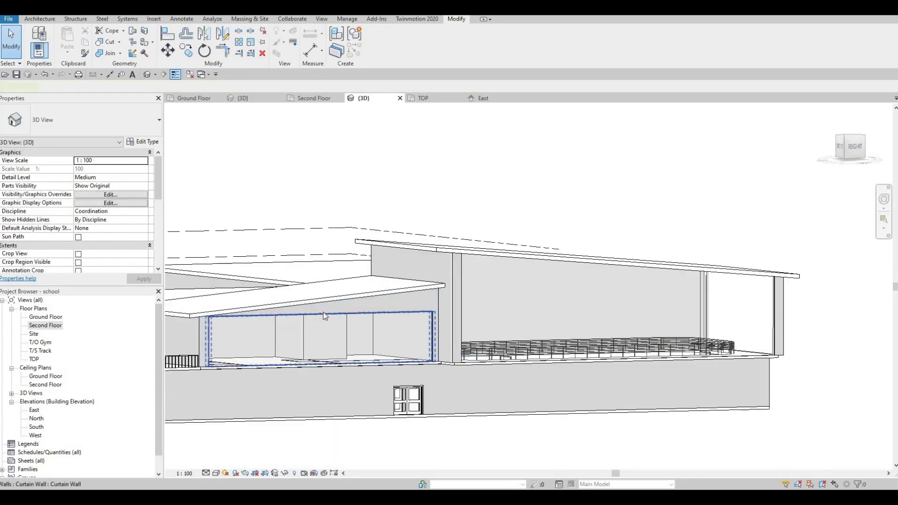
click(444, 42)
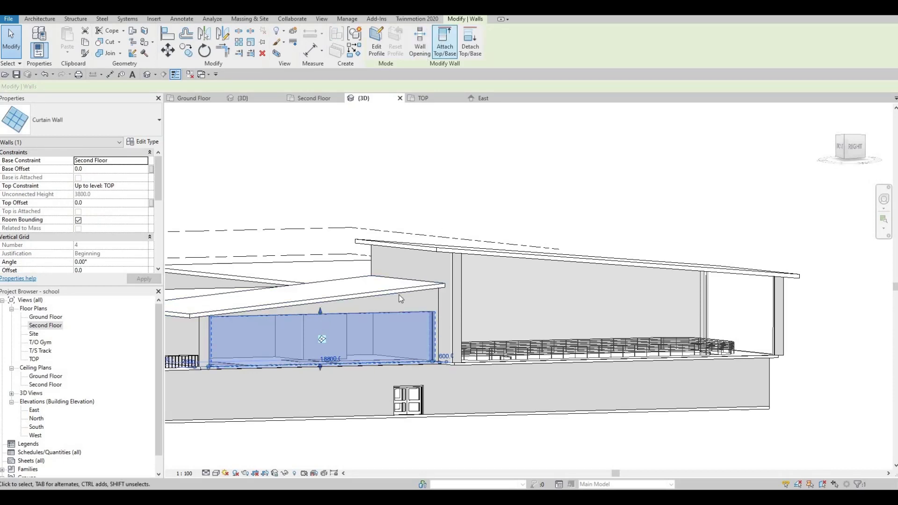
click(369, 306)
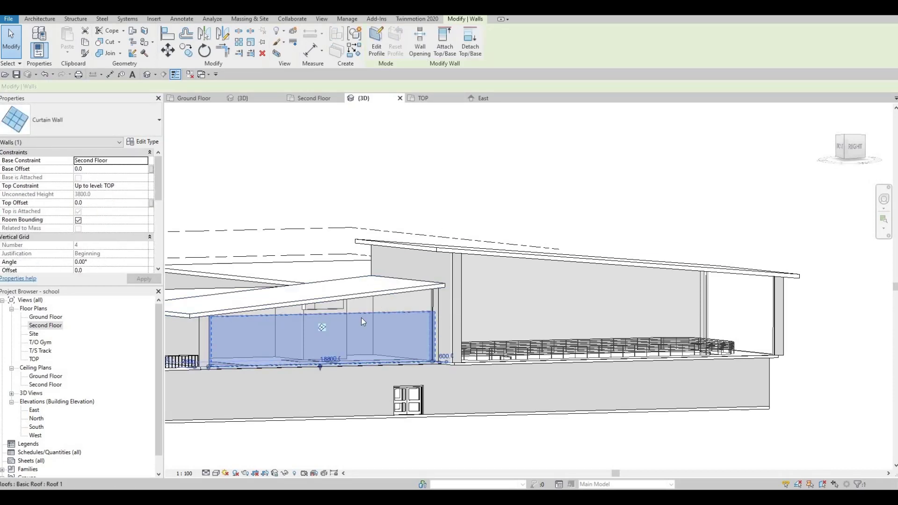
key(Escape)
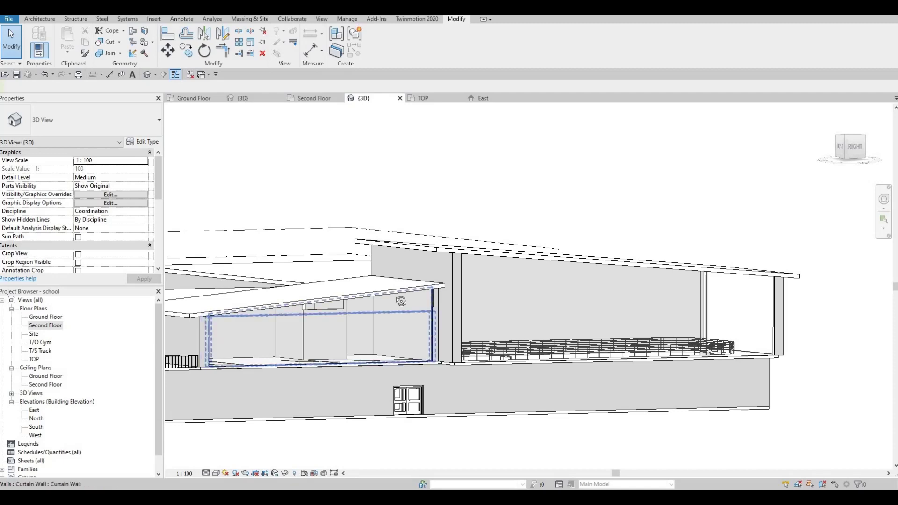
Step: Reattach the top of the long upper curtain wall to the sloped roof and dismiss the profile-editing notice
shift+middle_drag(294, 298, 395, 256)
scroll(396, 241, up, 2)
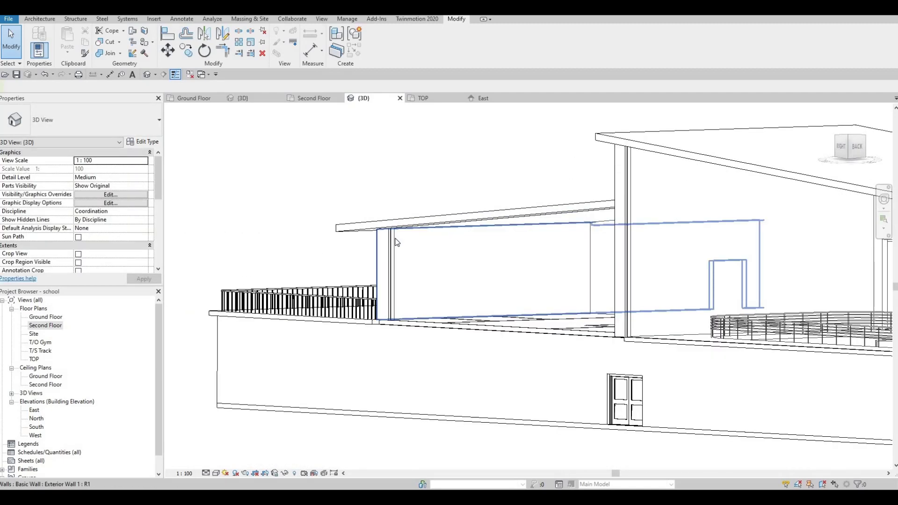
mouse_move(597, 249)
shift+middle_down()
mouse_move(714, 284)
mouse_move(556, 262)
mouse_move(620, 254)
mouse_move(643, 218)
mouse_move(550, 277)
shift+middle_up()
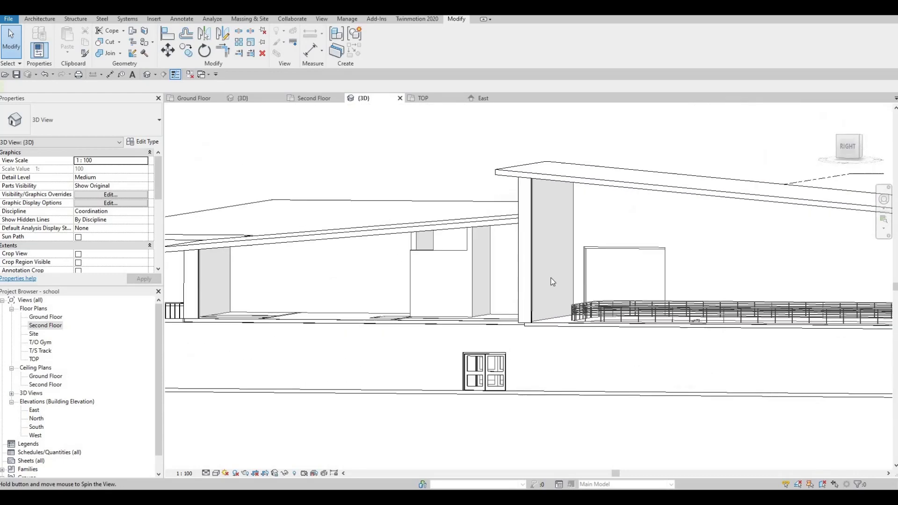
click(534, 283)
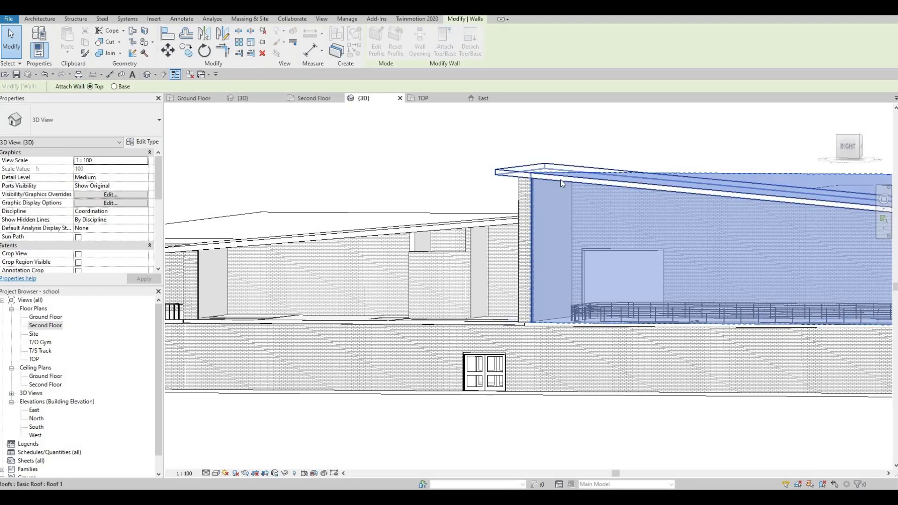
click(604, 210)
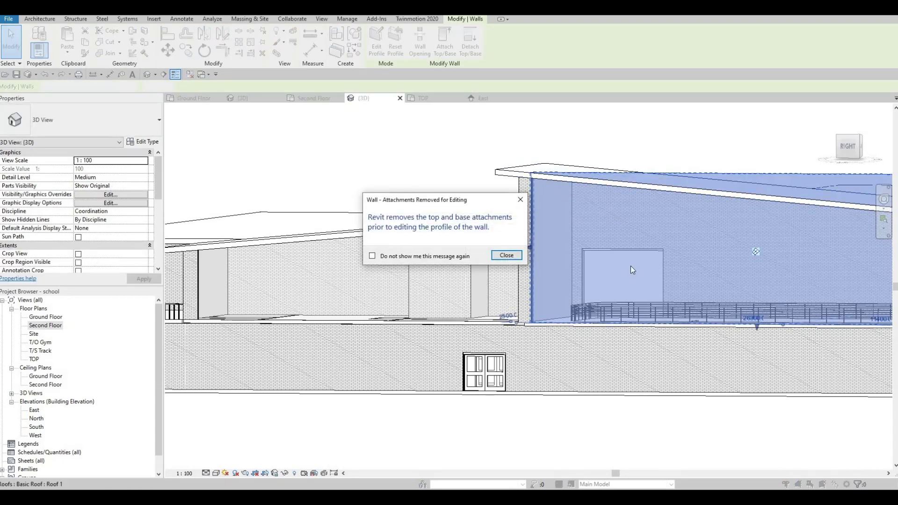
click(518, 257)
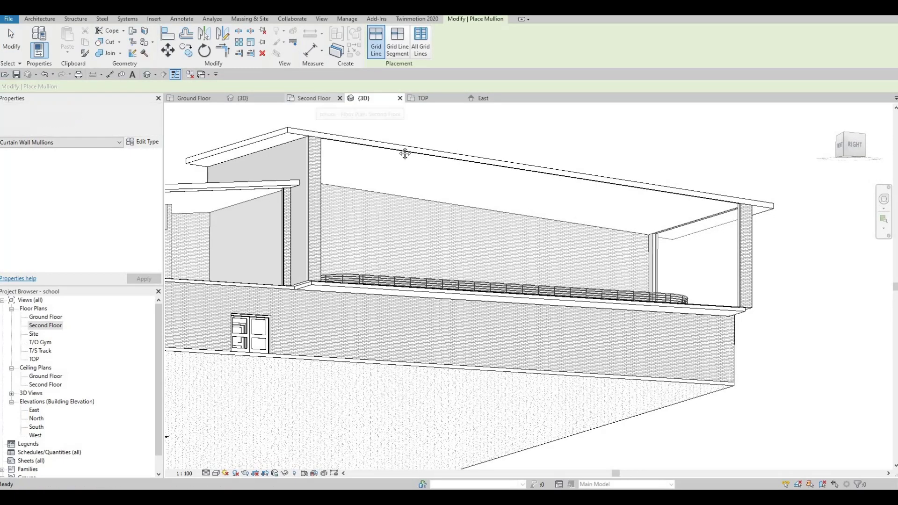
Step: Cancel the mullion placement and open the East elevation view
key(Escape)
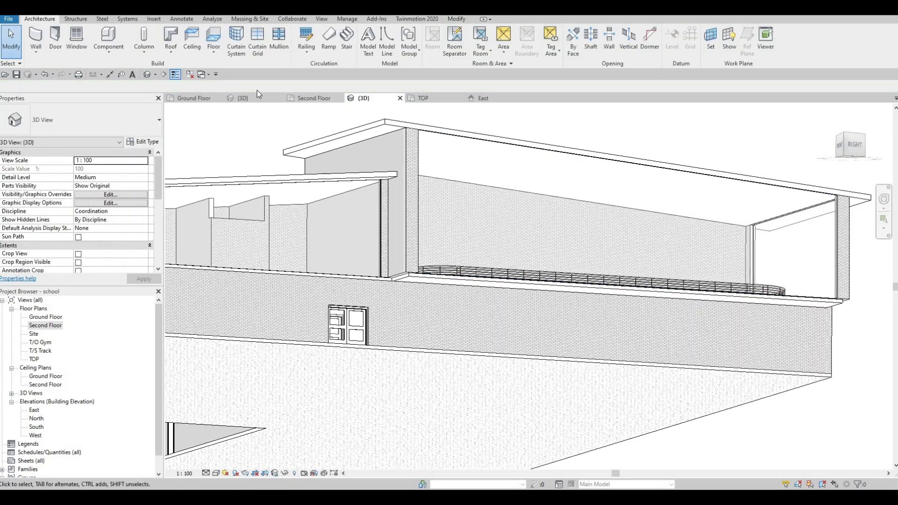
shift+middle_drag(256, 91, 327, 142)
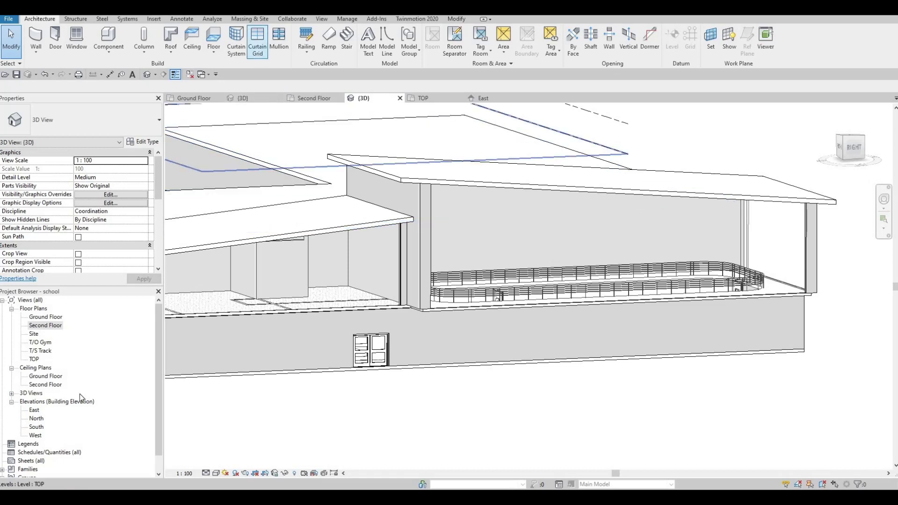
double_click(34, 410)
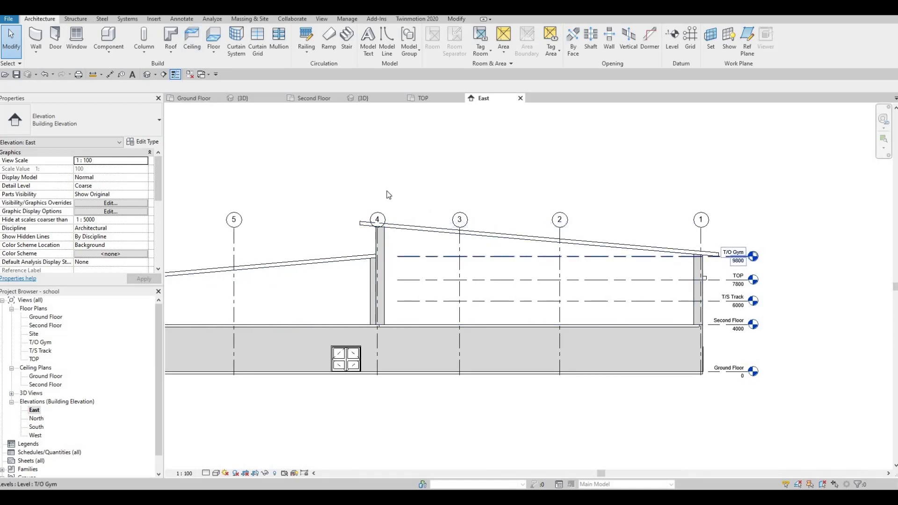
Step: Add horizontal curtain grid lines to the curtain wall between grids 4 and 1, 2700 mm below its top and 1000 mm above its base
click(262, 50)
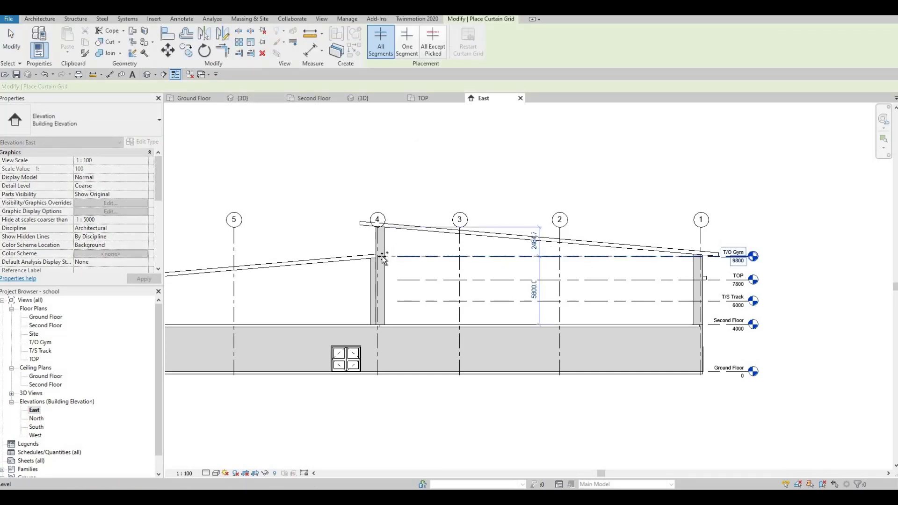
scroll(383, 259, up, 3)
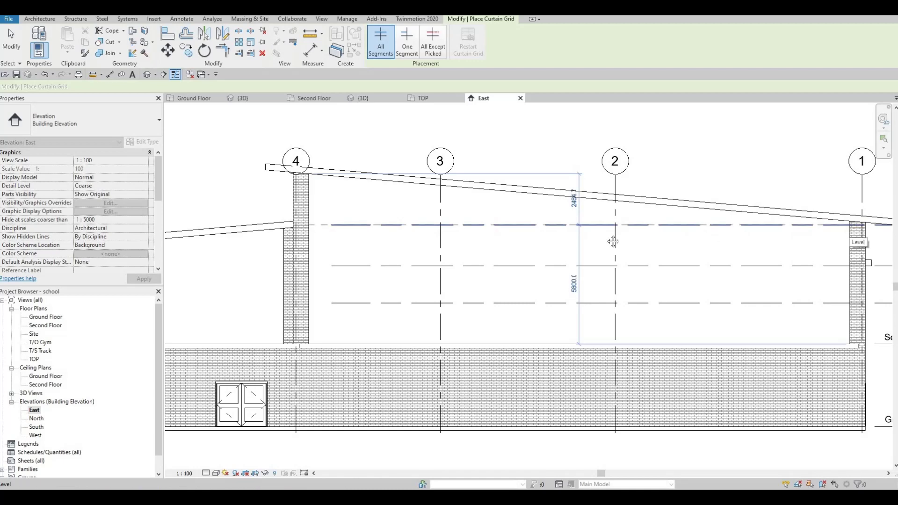
shift+scroll(607, 248, right, 7)
shift+scroll(658, 248, left, 2)
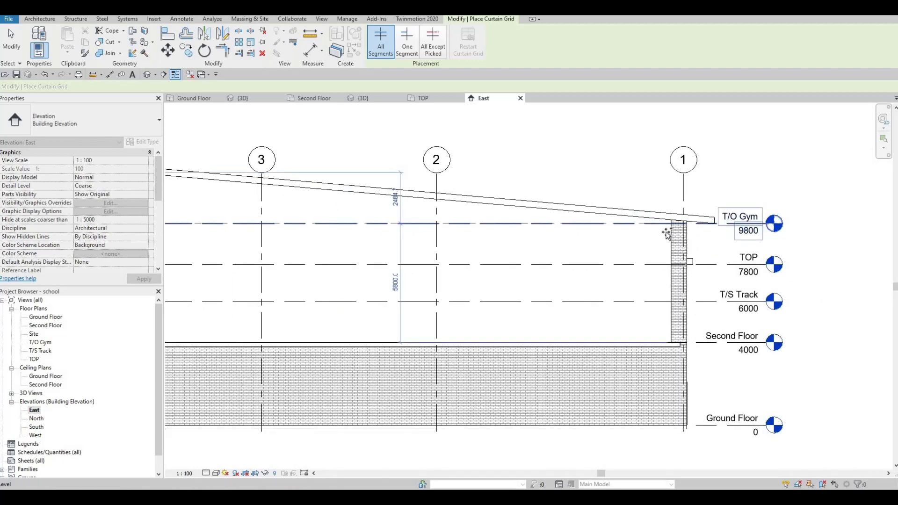
scroll(667, 232, up, 3)
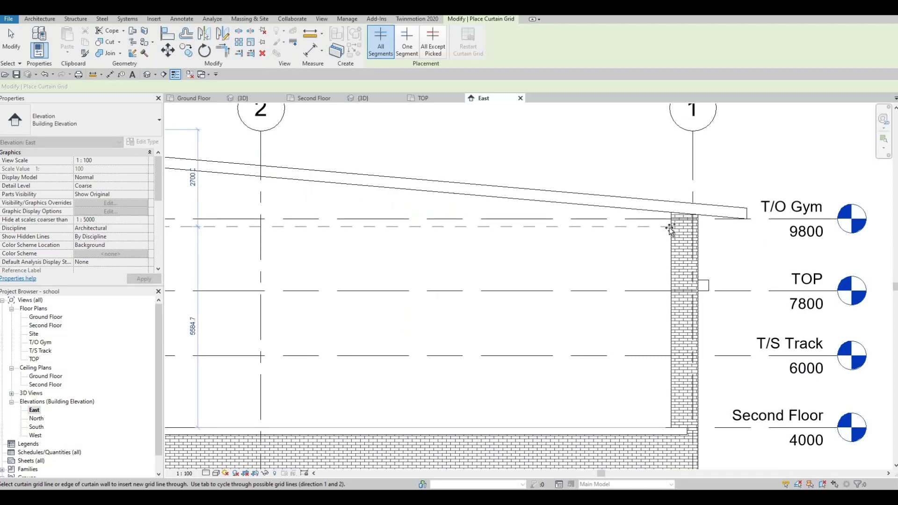
scroll(581, 246, down, 3)
middle_drag(597, 234, 699, 264)
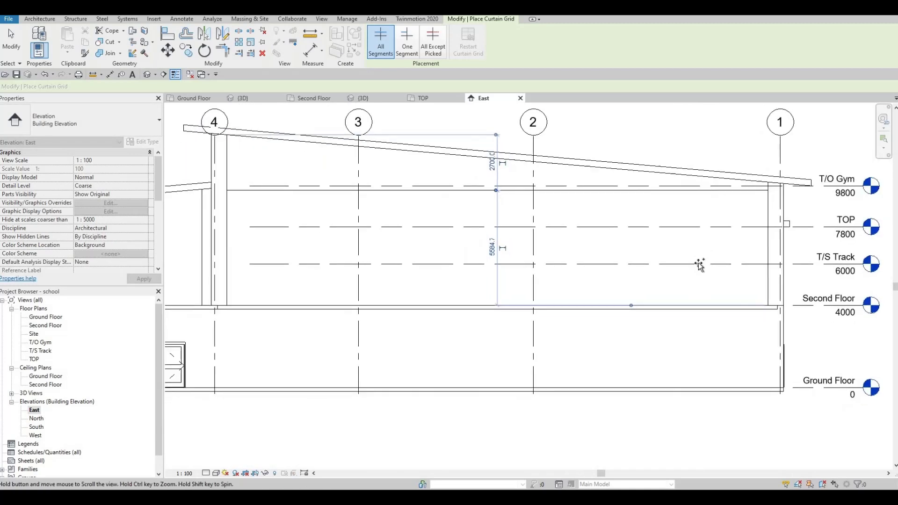
scroll(699, 264, down, 2)
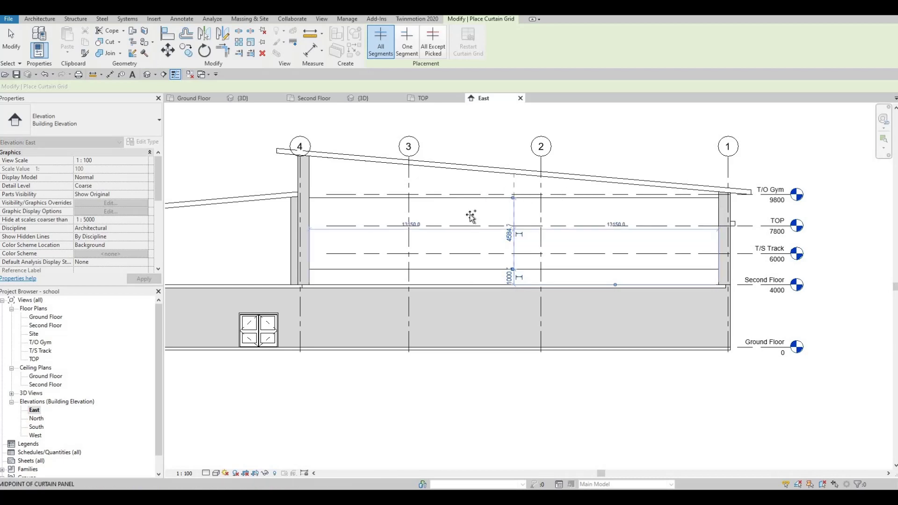
Step: Add two horizontal curtain grid lines to the lower-roof curtain wall, one 2200 mm below its top and one at the lower one-third snap
middle_drag(320, 255, 301, 224)
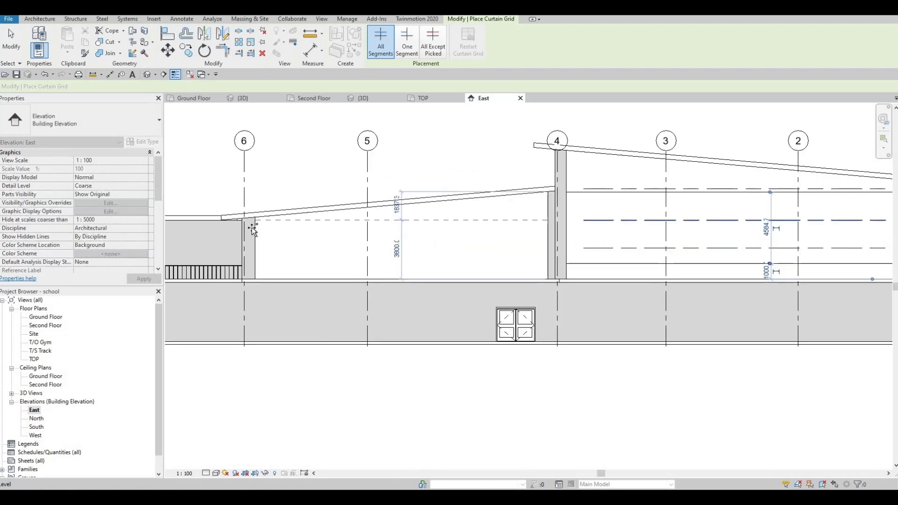
scroll(252, 227, up, 2)
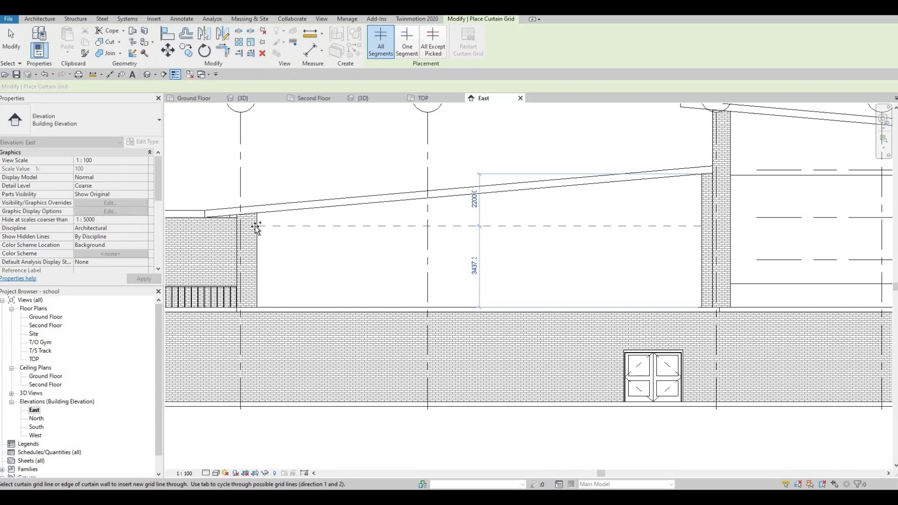
click(255, 226)
middle_drag(262, 287, 253, 244)
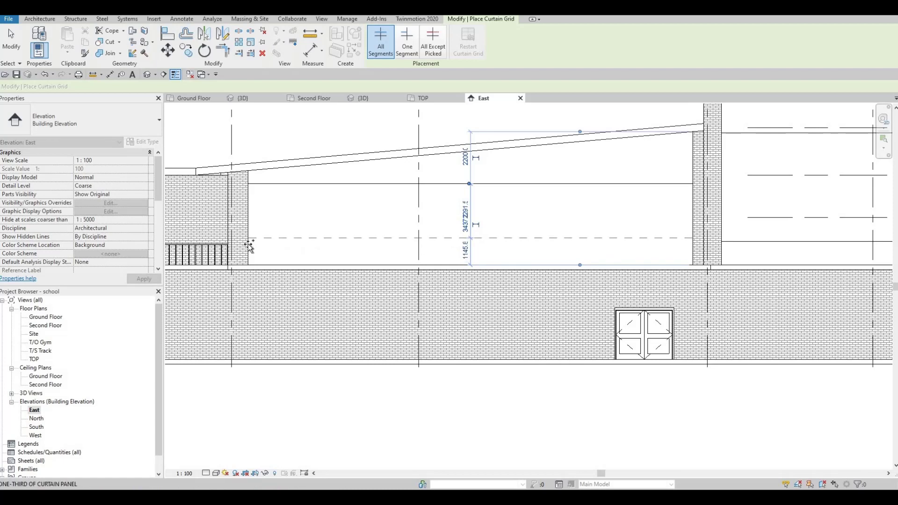
click(288, 236)
key(Escape)
key(Escape)
Step: Align the bottom grid line of the lower-roof curtain wall with the bottom grid line of the adjacent taller curtain wall
middle_drag(738, 244, 611, 231)
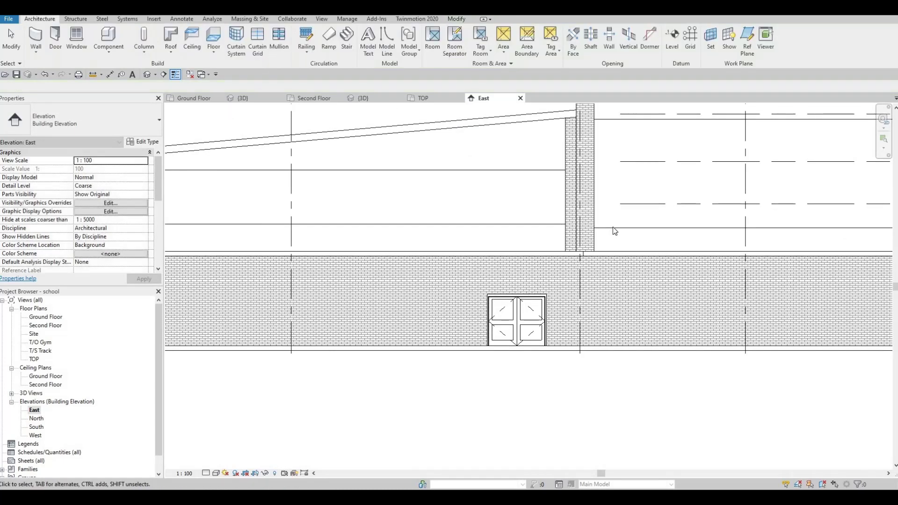
key(a)
key(l)
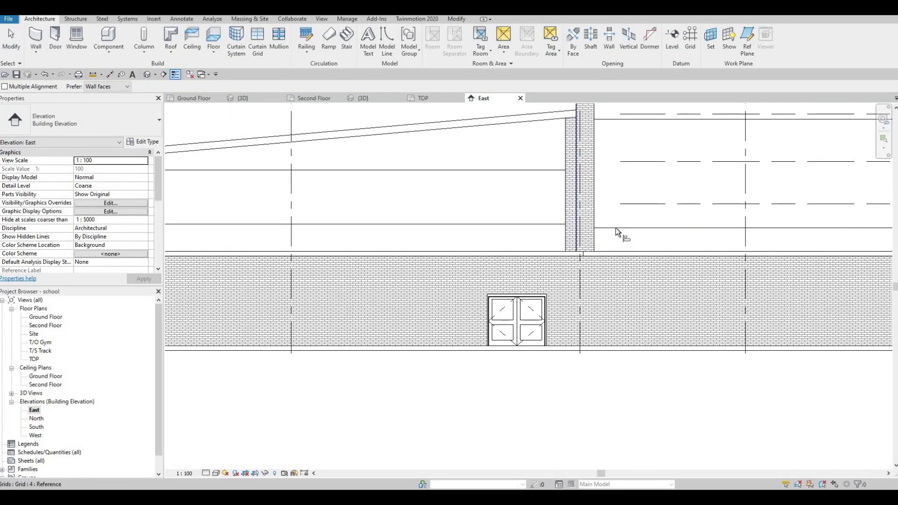
click(573, 227)
click(563, 224)
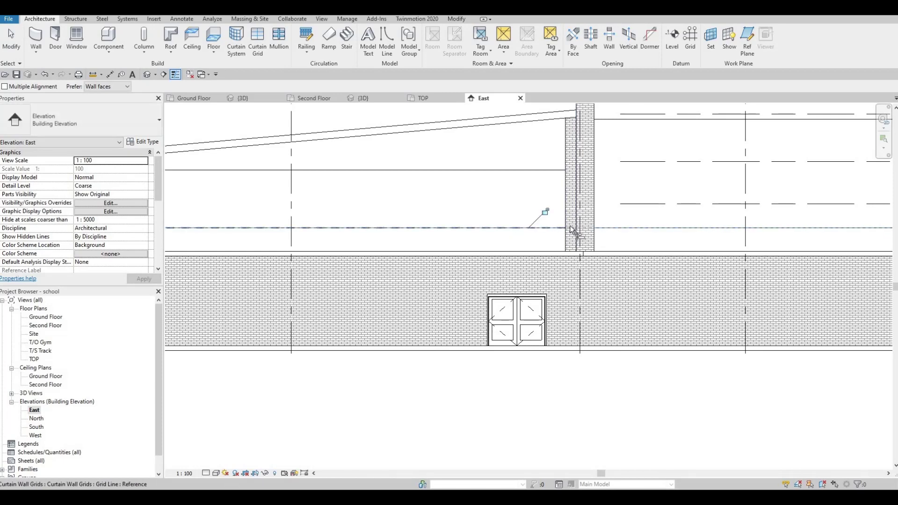
scroll(575, 234, down, 2)
key(Escape)
key(Escape)
middle_drag(609, 245, 536, 263)
scroll(536, 262, down, 1)
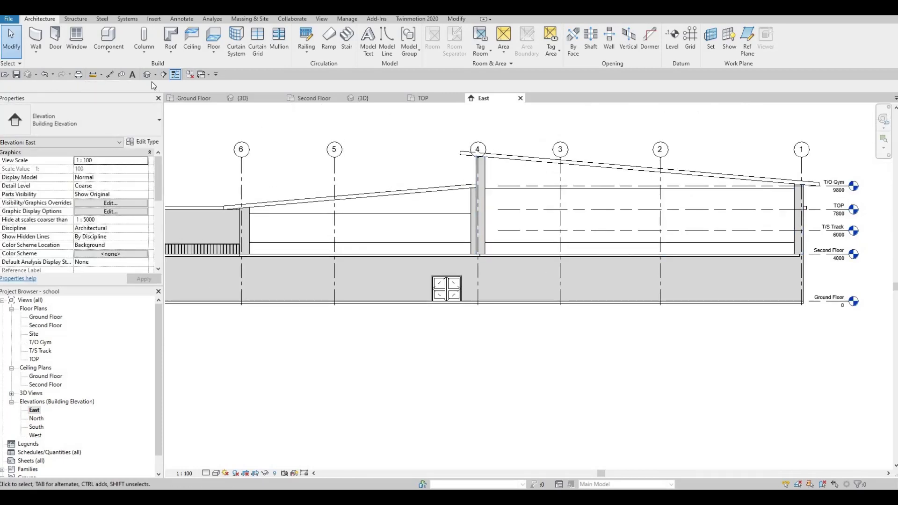
Step: Switch to the 3D view and examine the new horizontal grid lines on both curtain walls
shift+middle_drag(468, 212, 364, 235)
shift+middle_drag(420, 256, 423, 281)
middle_drag(562, 250, 372, 240)
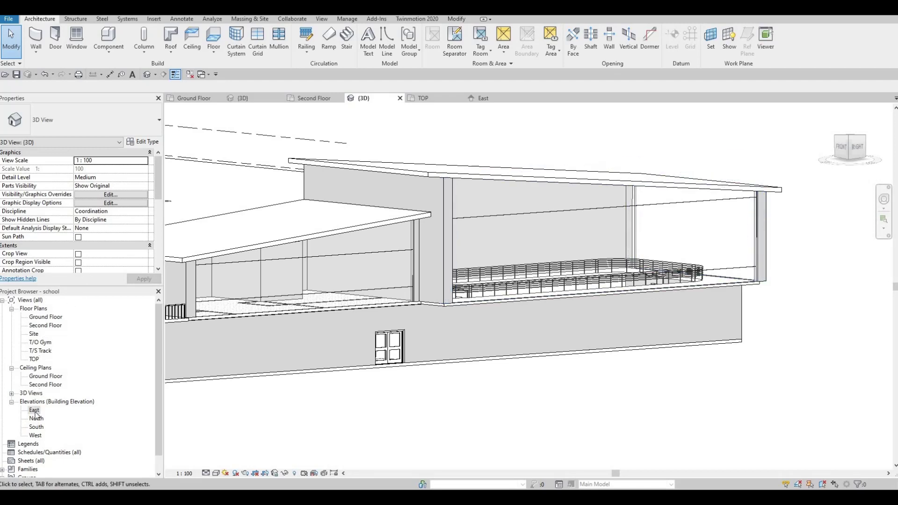
Step: In the East elevation, add a horizontal curtain grid line at the midpoint of the middle panel between grids 4 and 1
click(483, 98)
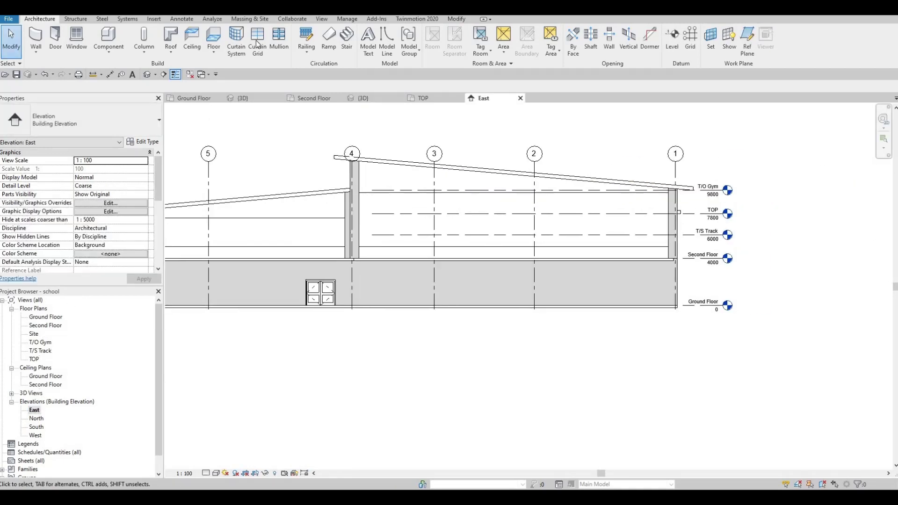
scroll(442, 209, up, 2)
key(c)
key(g)
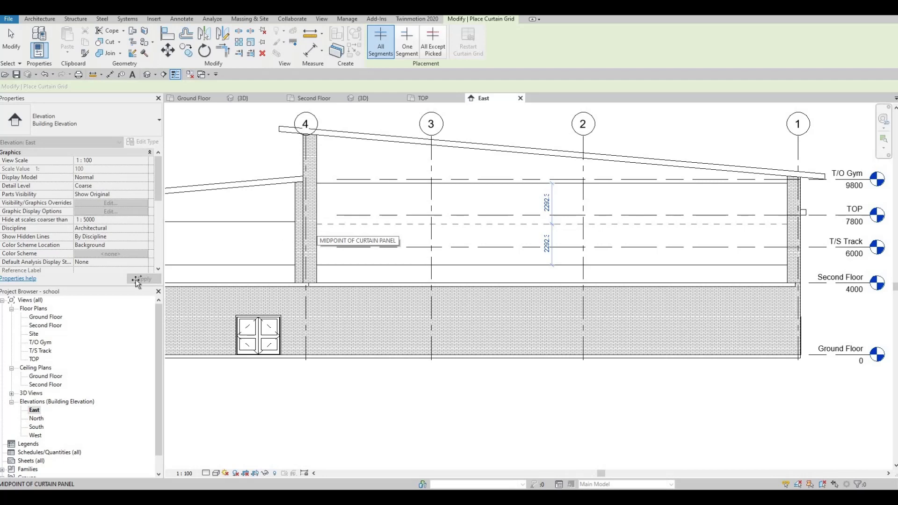
click(407, 225)
scroll(411, 229, down, 2)
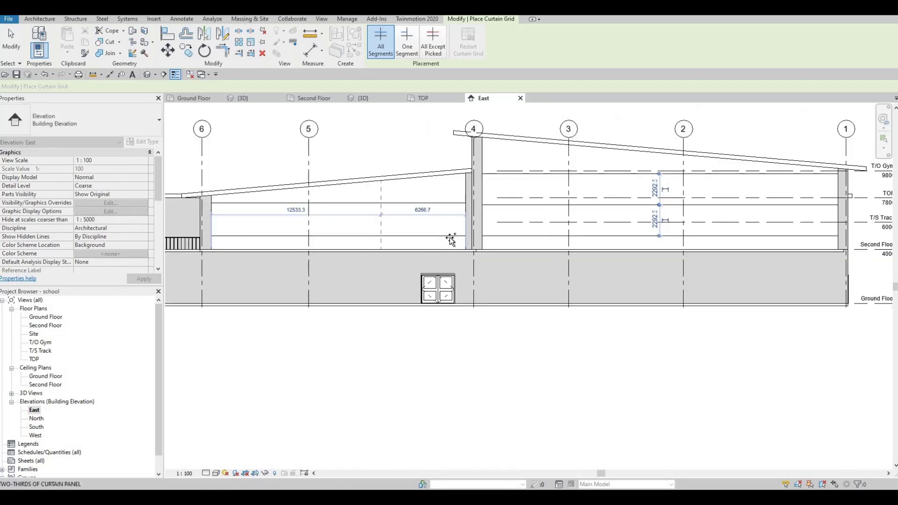
middle_drag(578, 264, 523, 270)
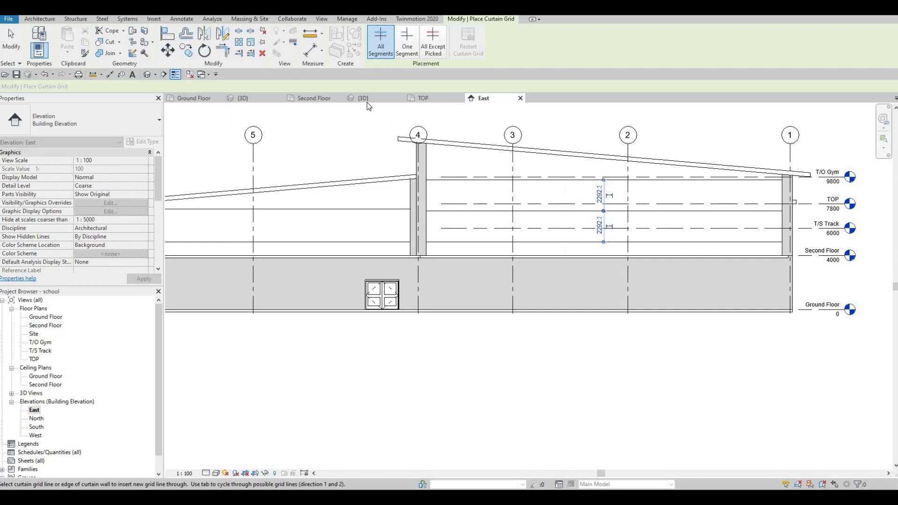
Step: In the 3D view, add three horizontal curtain grid lines to the adjoining curtain wall around the corner, the first 1000 mm below its top
key(ctrl+Tab)
shift+middle_drag(395, 253, 515, 226)
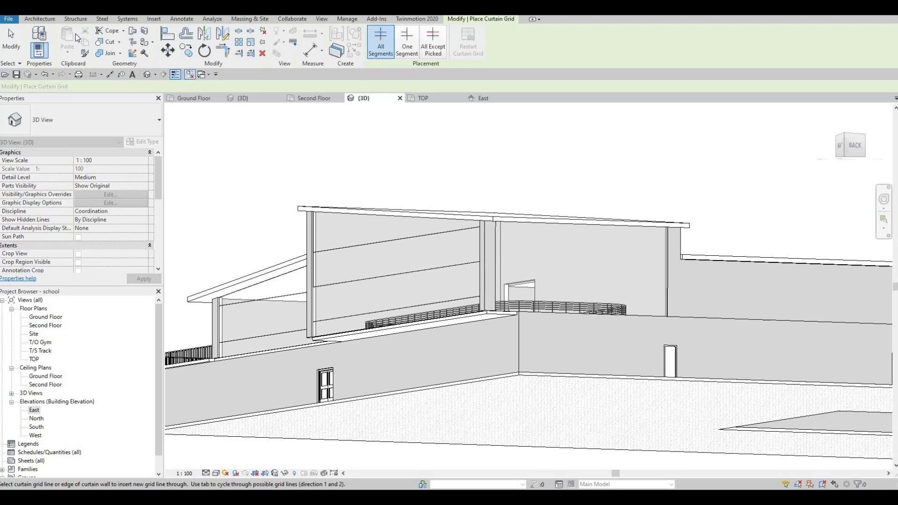
key(Escape)
key(Escape)
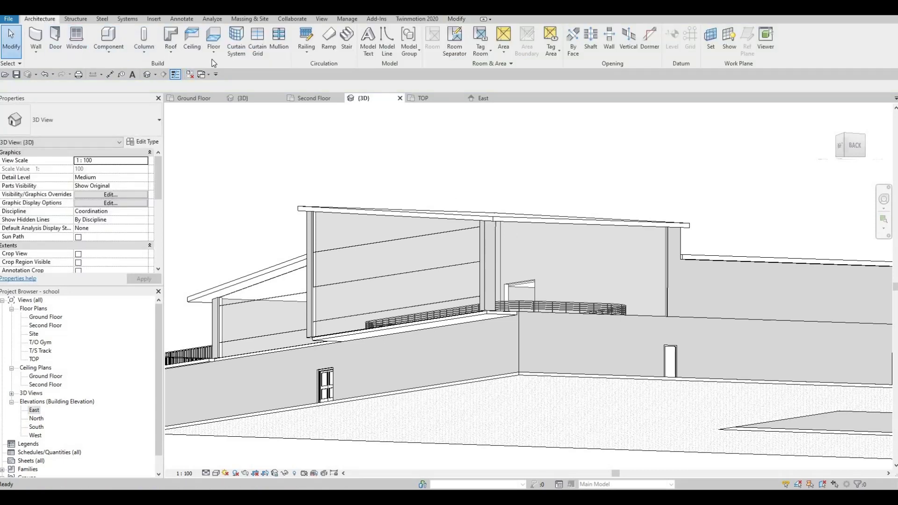
click(257, 41)
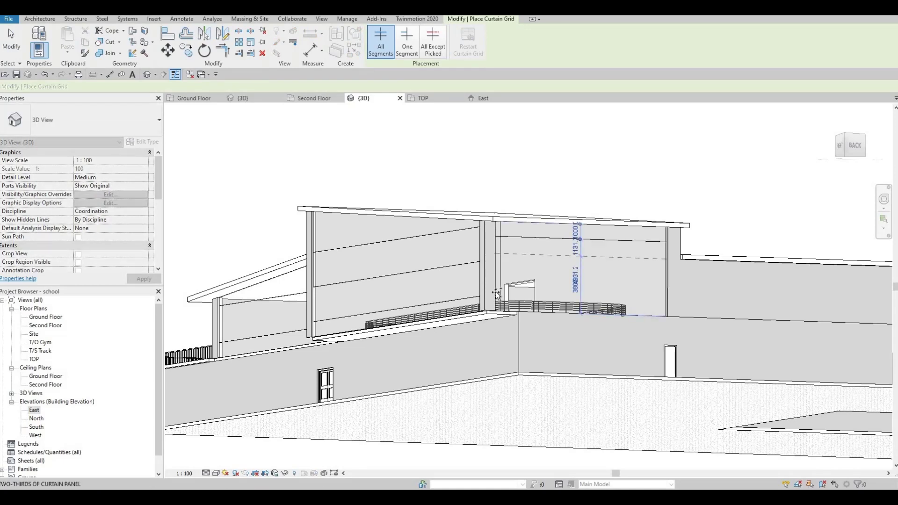
click(496, 259)
key(Escape)
scroll(523, 308, up, 2)
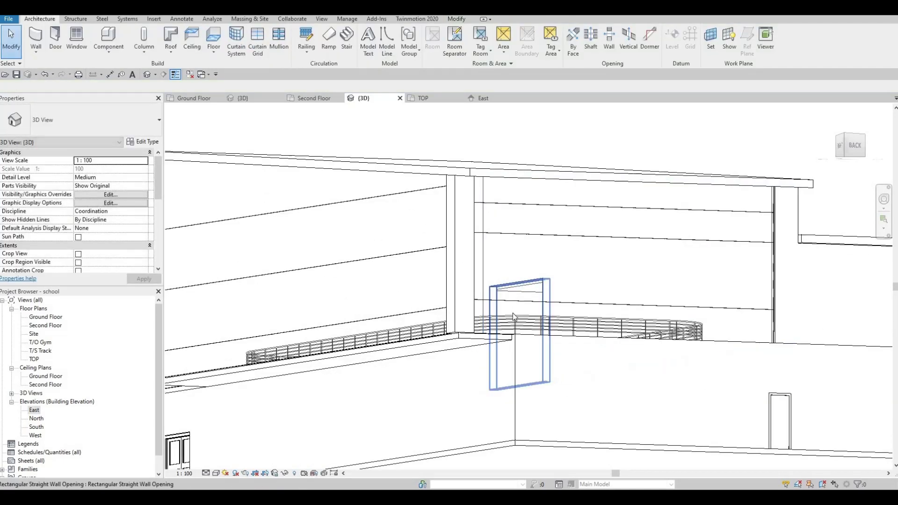
Step: Align the corner curtain wall's three horizontal grid lines with the matching grid lines of the long east curtain wall
key(a)
key(l)
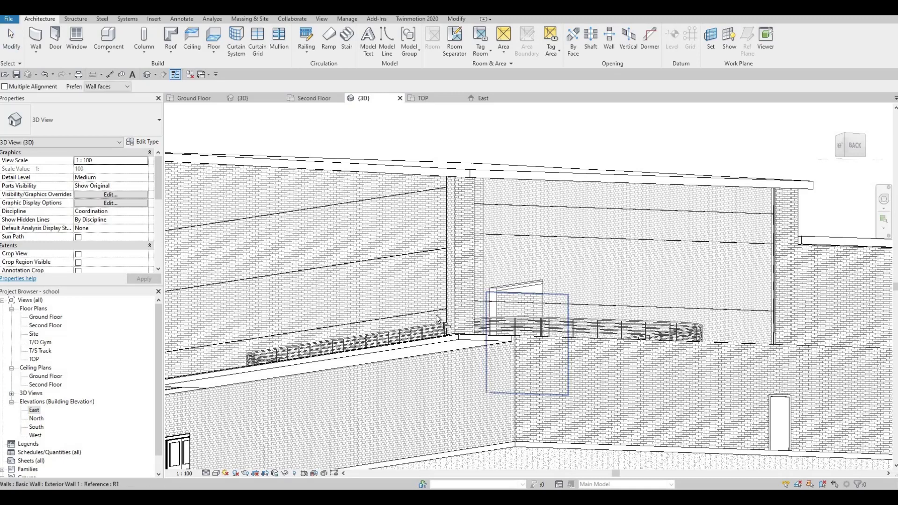
click(516, 308)
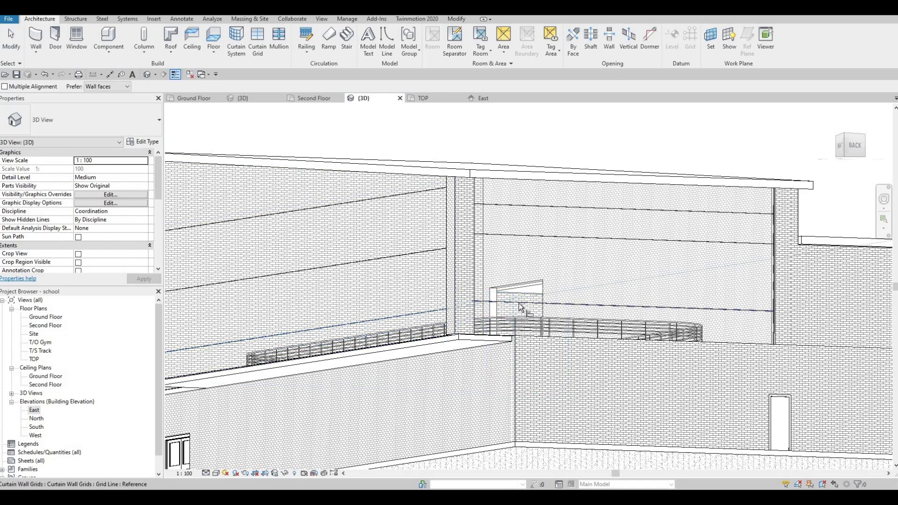
click(521, 235)
click(422, 186)
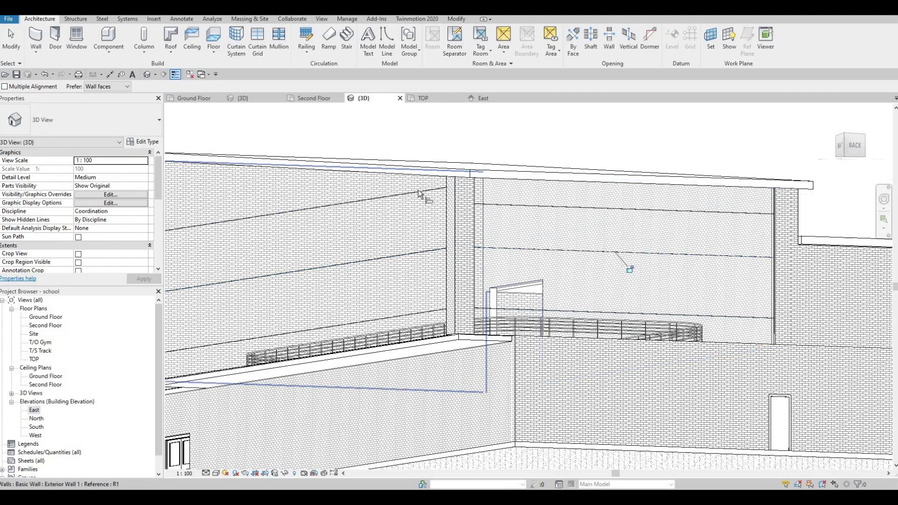
click(500, 205)
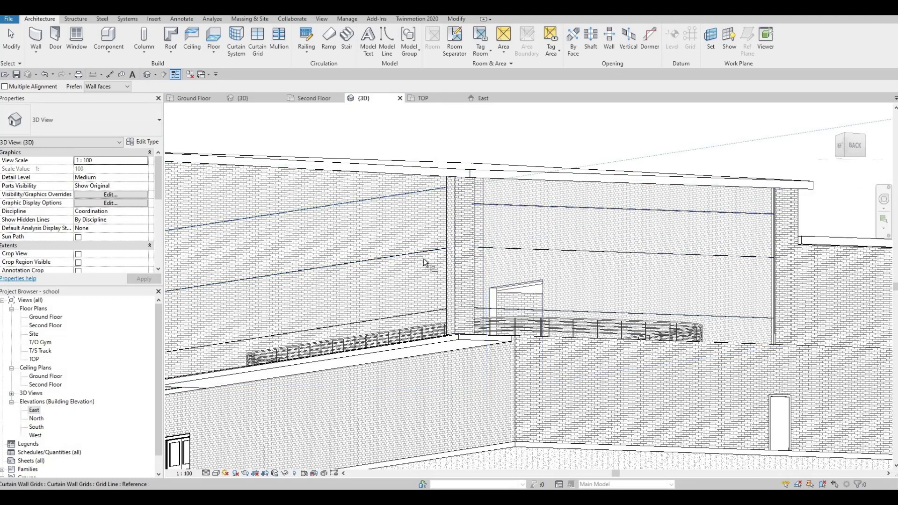
Step: Examine how the horizontal grid lines meet at the corner and across the east facade in 3D
shift+middle_drag(546, 197, 531, 173)
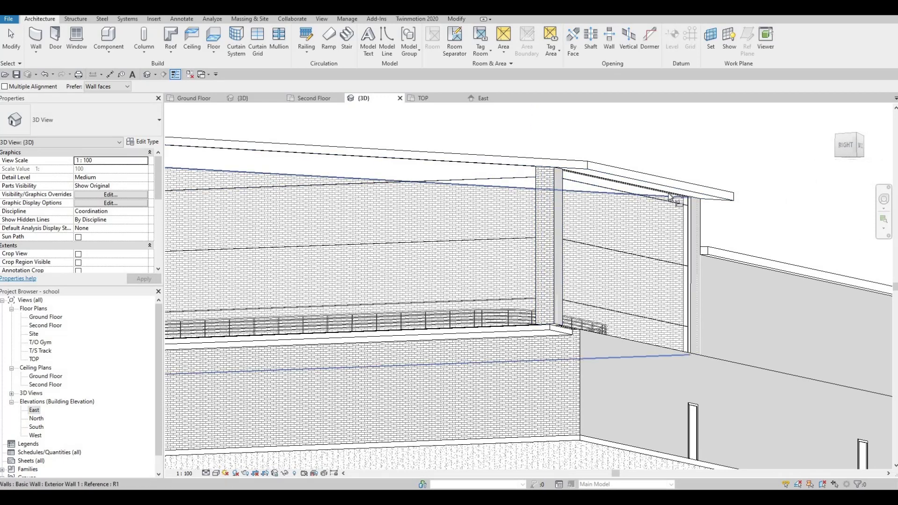
middle_drag(468, 210, 543, 203)
scroll(538, 193, down, 2)
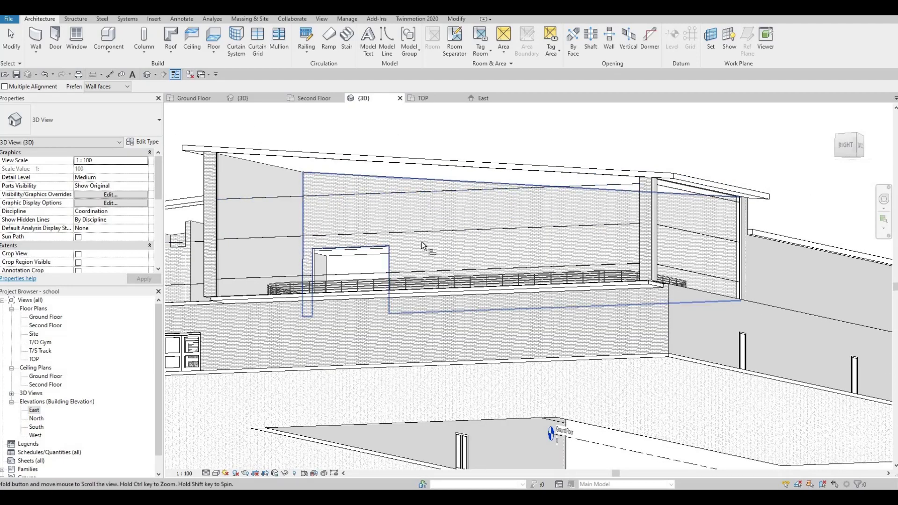
scroll(423, 247, up, 2)
middle_drag(528, 255, 504, 316)
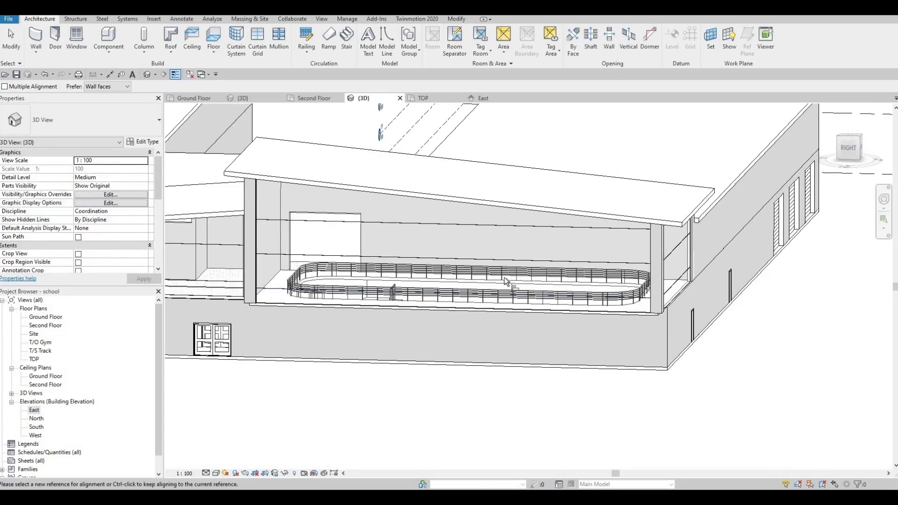
middle_drag(505, 422, 523, 396)
scroll(523, 397, down, 1)
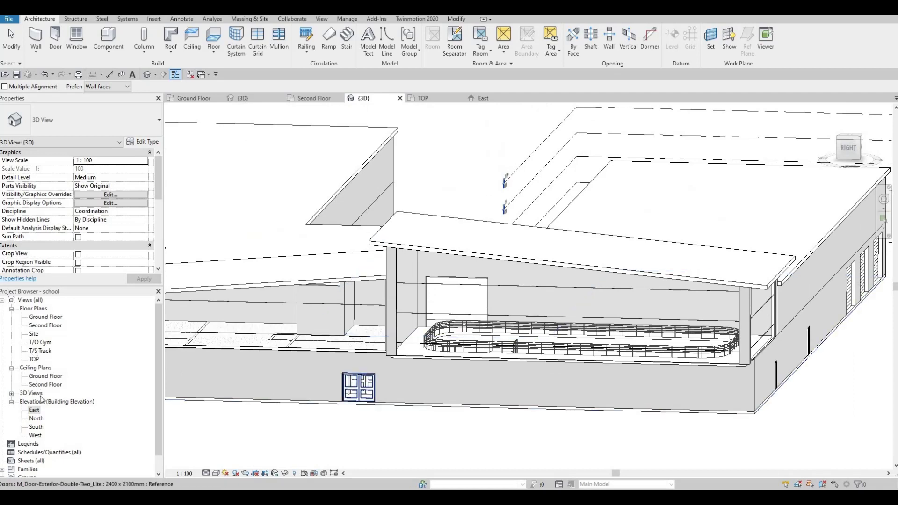
Step: In the East elevation, add five vertical curtain grid lines at 2500 mm spacing, starting from the wall pier at grid 4
double_click(34, 410)
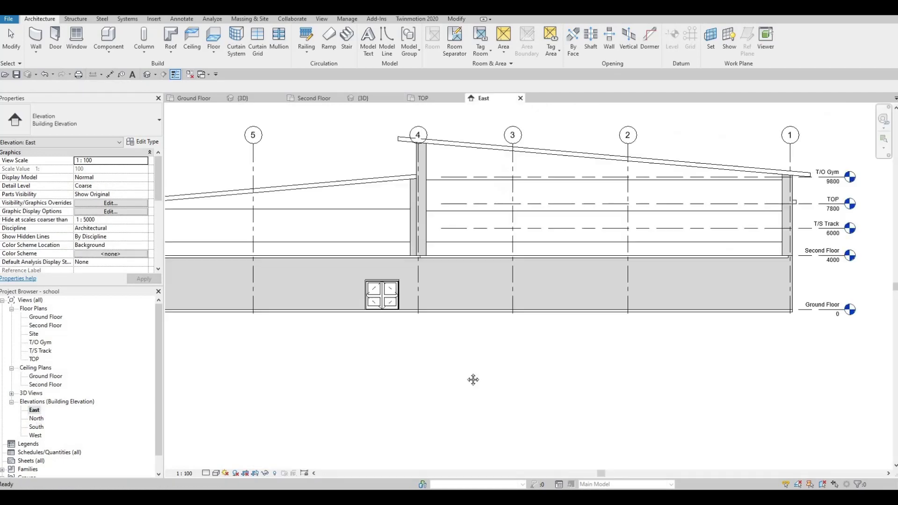
scroll(429, 158, up, 1)
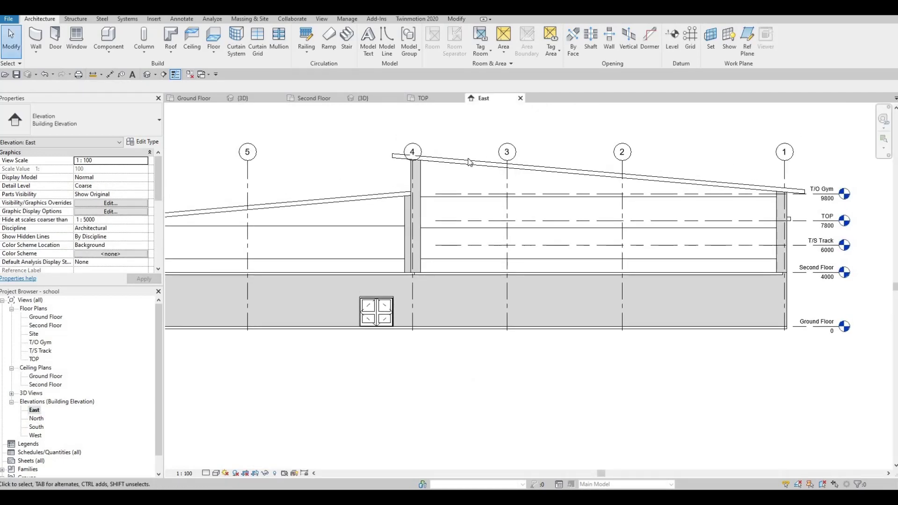
click(258, 43)
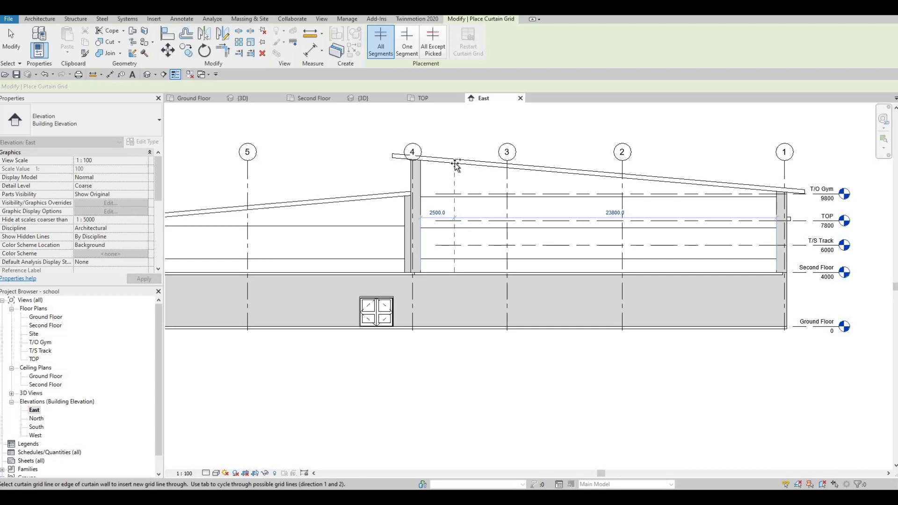
click(457, 164)
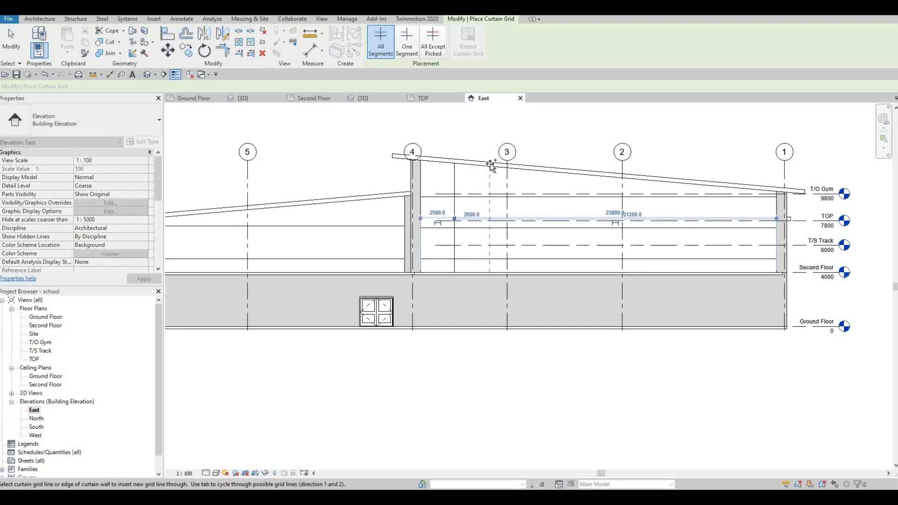
click(526, 167)
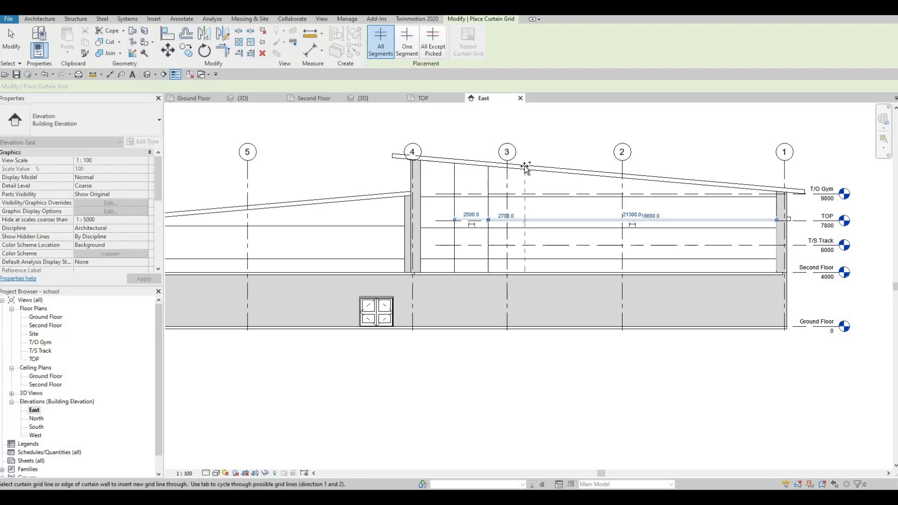
click(560, 171)
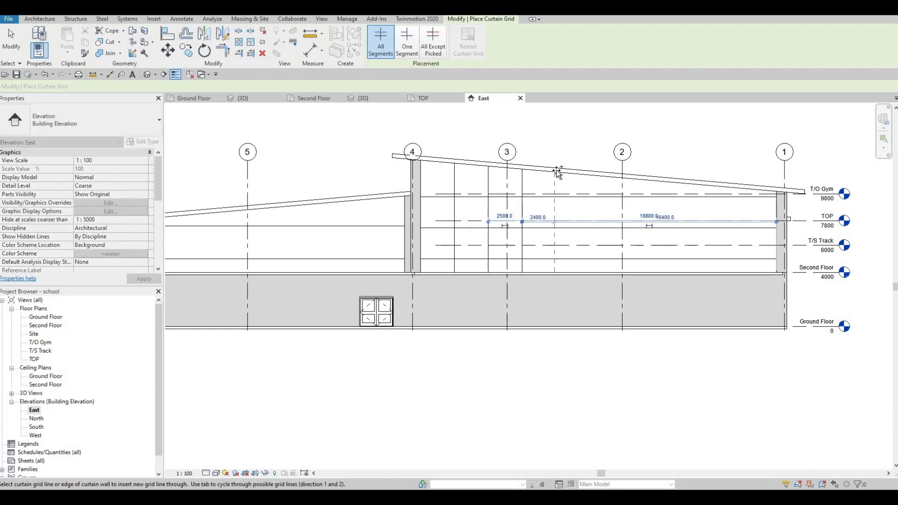
click(557, 172)
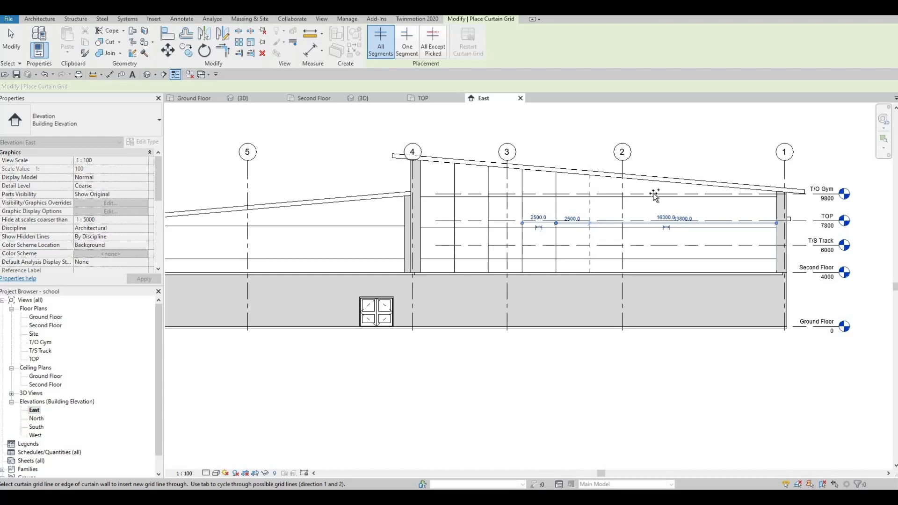
click(591, 176)
Step: Add four more vertical curtain grid lines at 2500 mm spacing, continuing from near grid 2 toward grid 1
scroll(563, 187, up, 3)
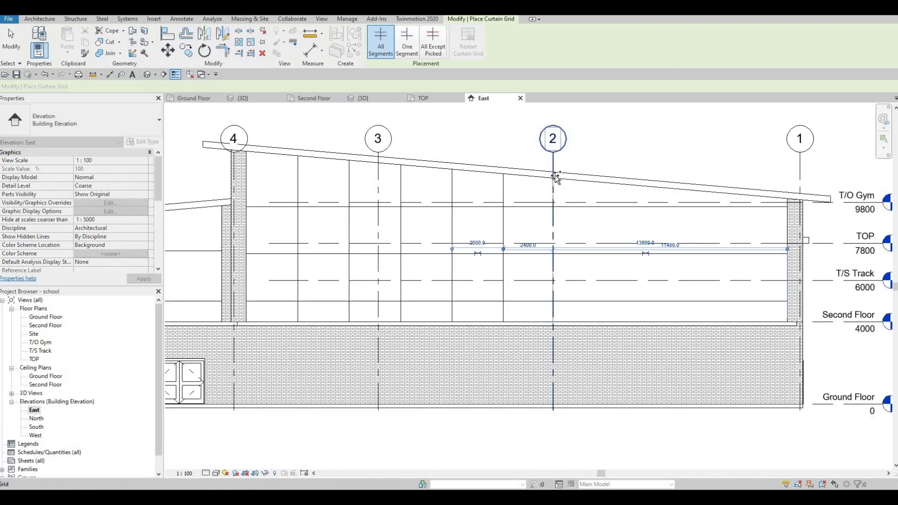
scroll(556, 178, up, 2)
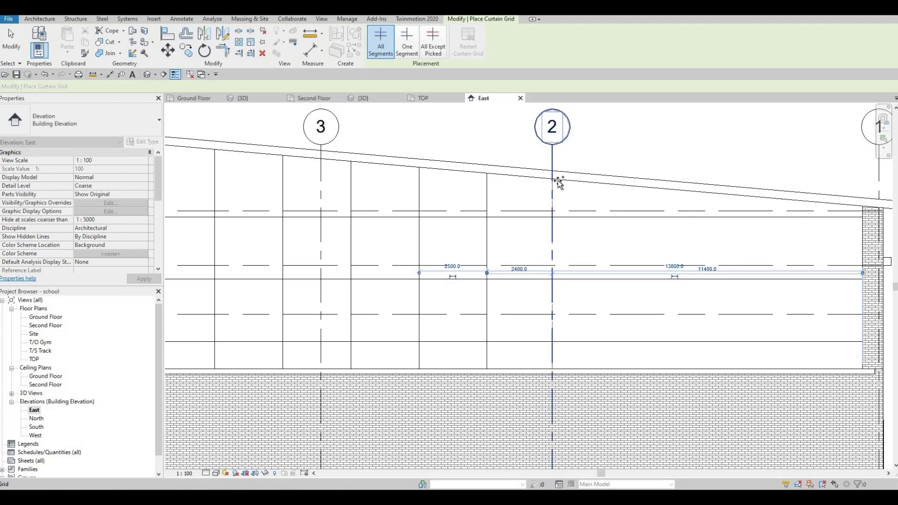
scroll(558, 179, up, 2)
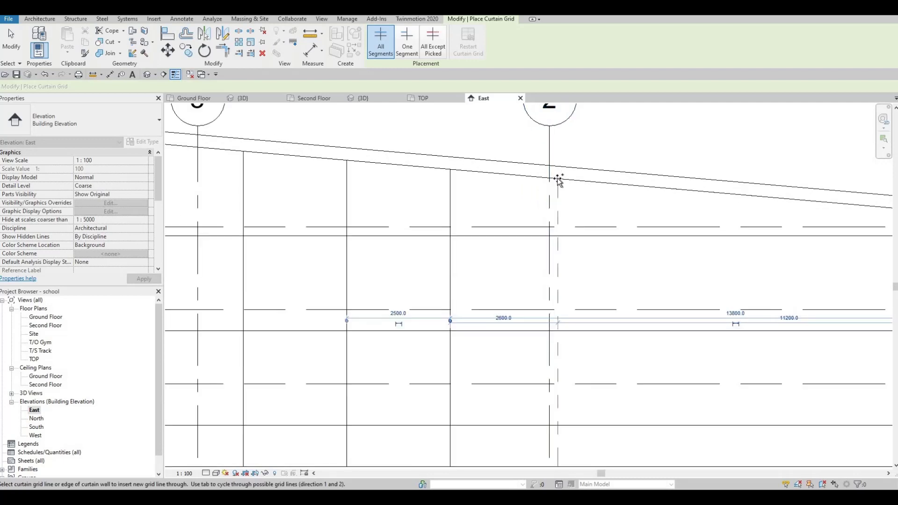
scroll(556, 180, up, 2)
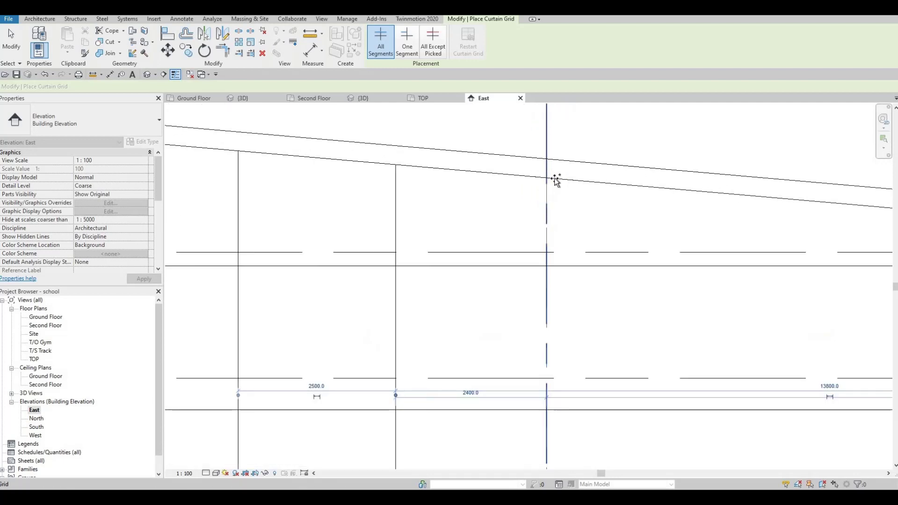
click(554, 179)
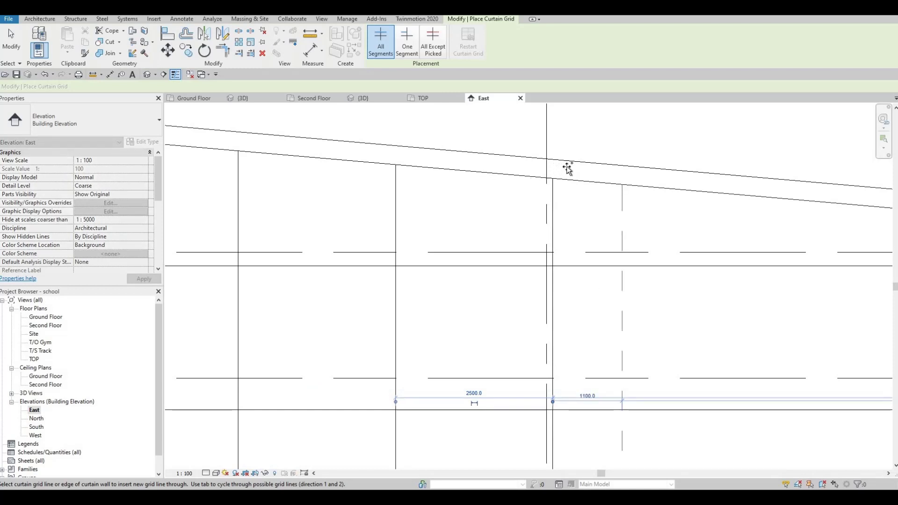
middle_drag(701, 193, 568, 170)
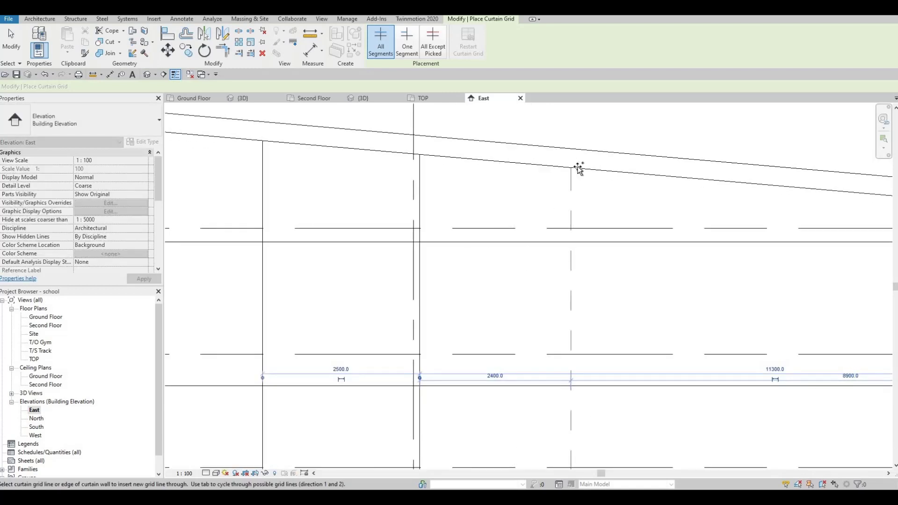
click(577, 169)
middle_drag(654, 173, 605, 166)
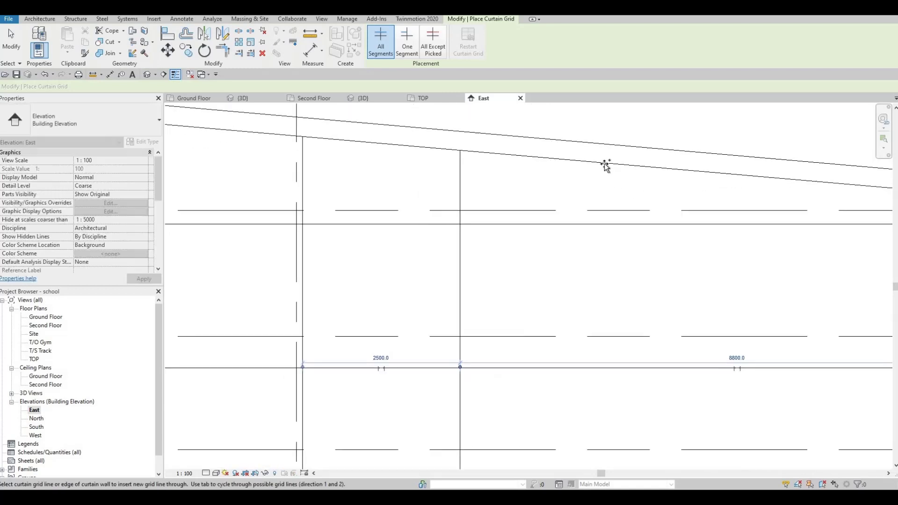
click(605, 166)
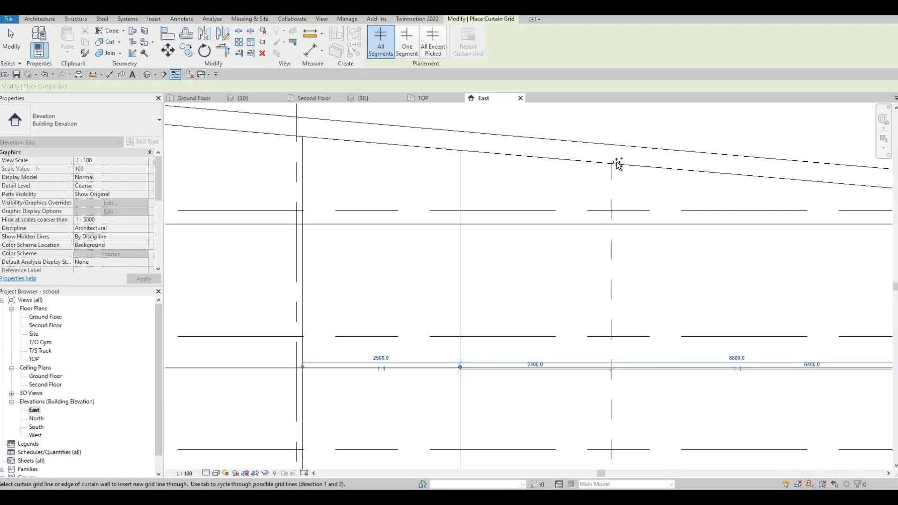
click(617, 166)
middle_drag(667, 209, 471, 175)
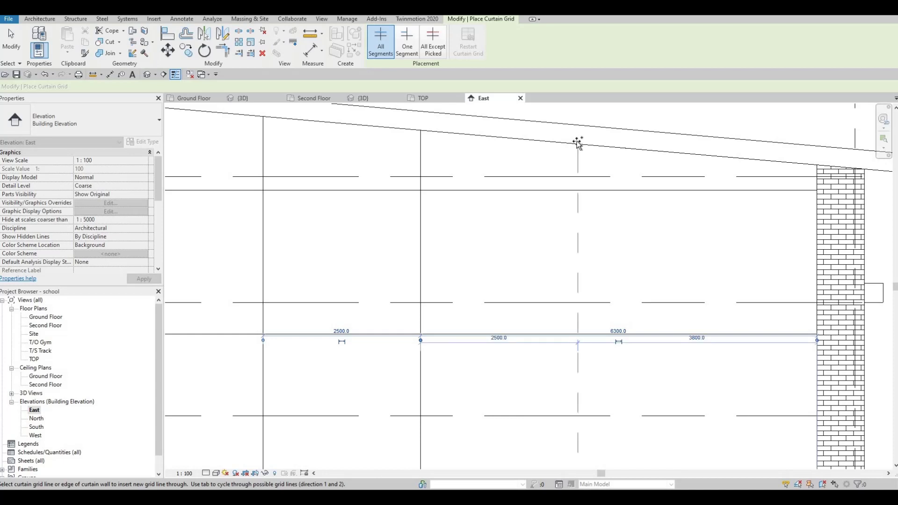
click(660, 152)
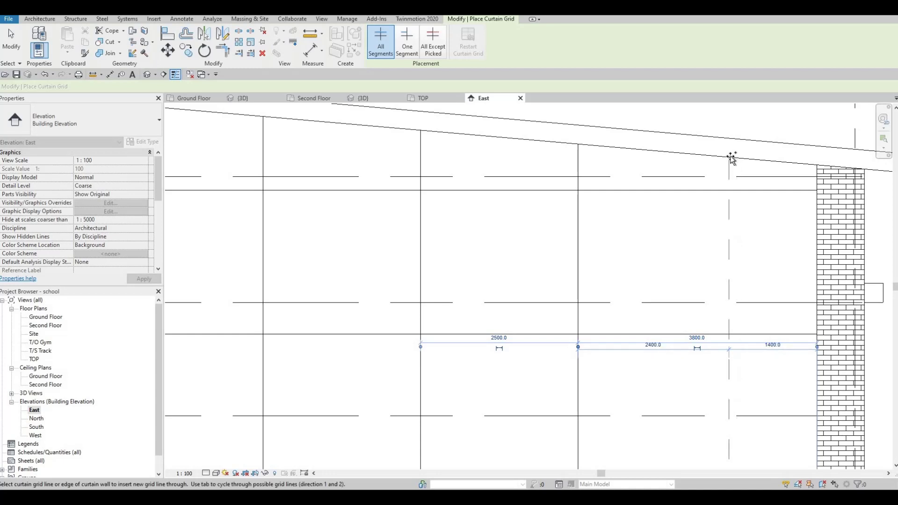
Step: Add the last vertical curtain grid line near grid 1 in the East elevation, spaced 2500 mm from its neighbour
click(728, 193)
key(Escape)
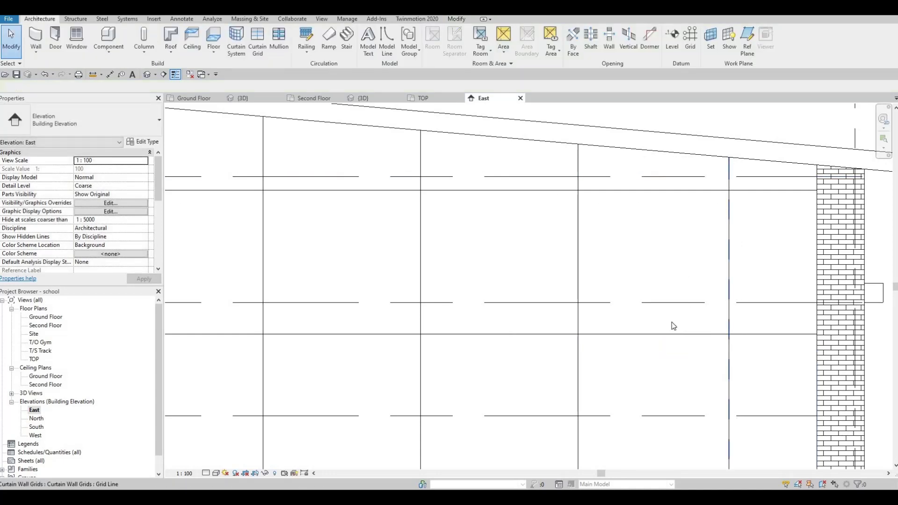
click(729, 209)
click(653, 345)
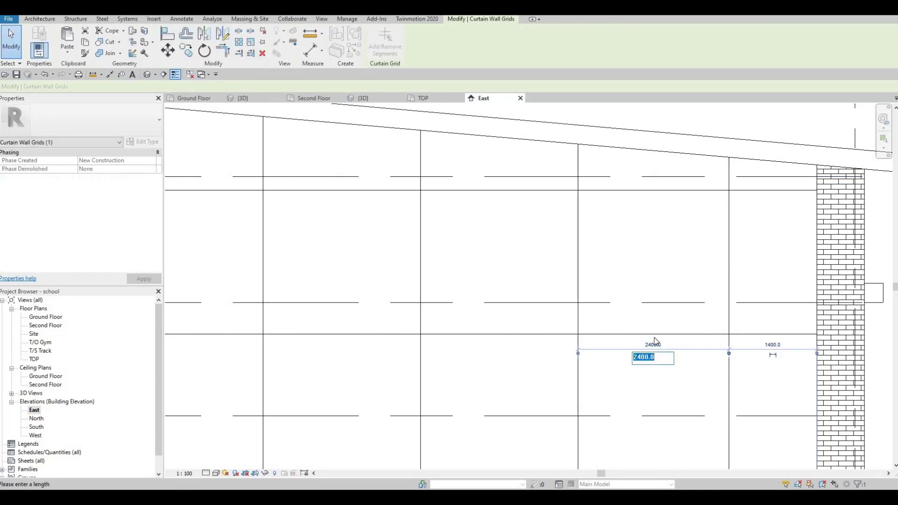
text(250)
key(Return)
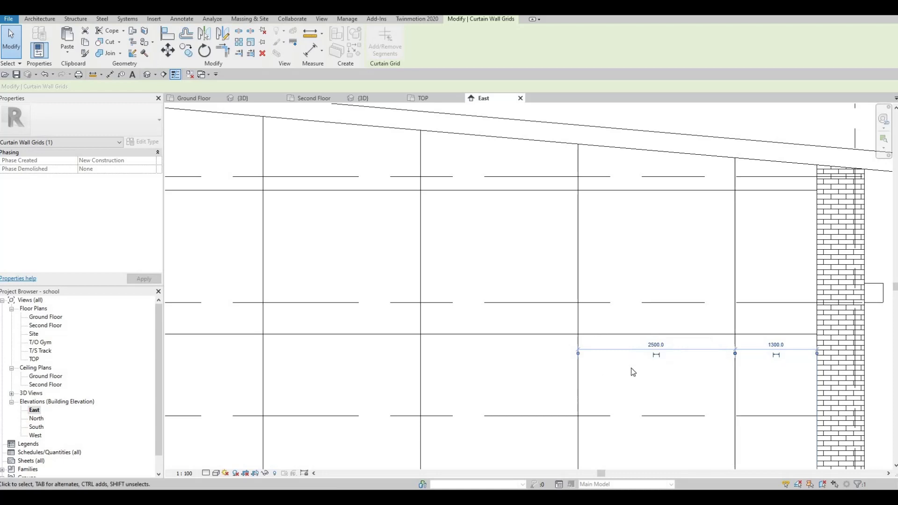
key(Escape)
Step: Add six vertical curtain grid lines at 2000 mm spacing on the lower curtain wall, from the grid 4 pier to just past grid 5
scroll(699, 344, down, 4)
scroll(697, 344, down, 2)
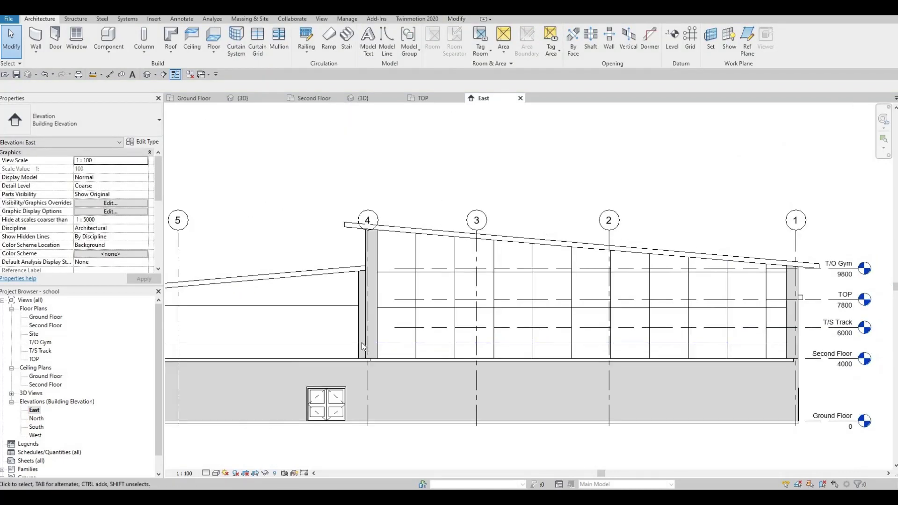
scroll(434, 290, up, 2)
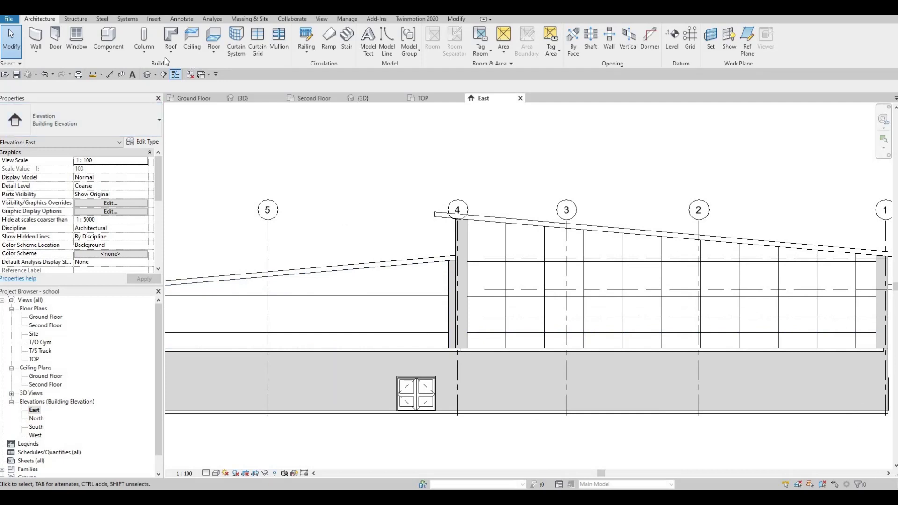
click(255, 46)
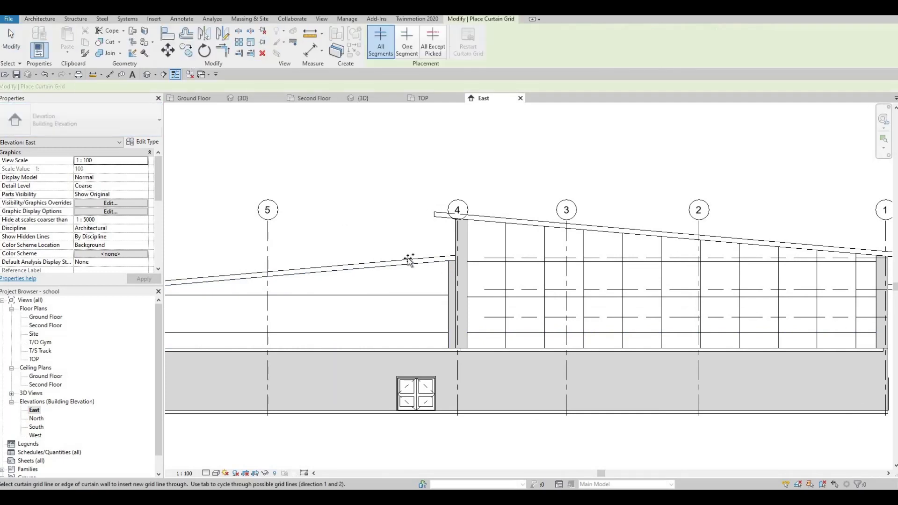
scroll(407, 258, up, 2)
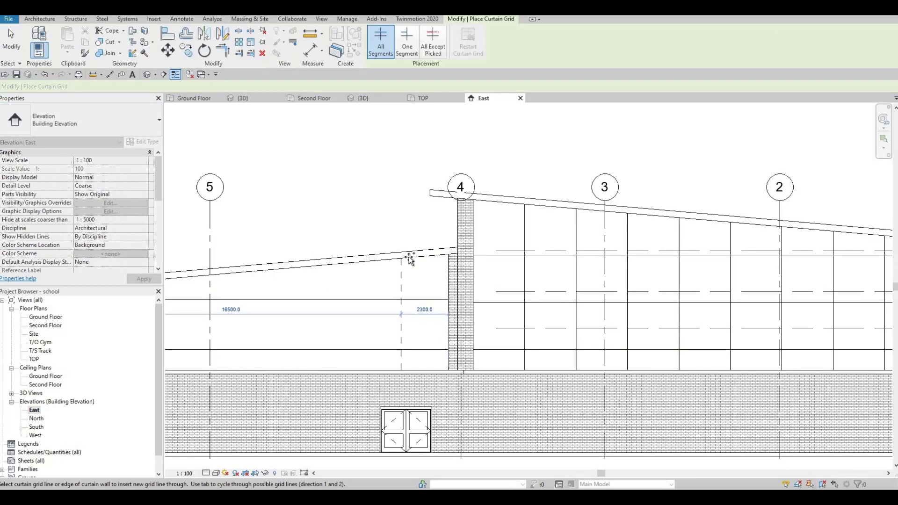
click(407, 258)
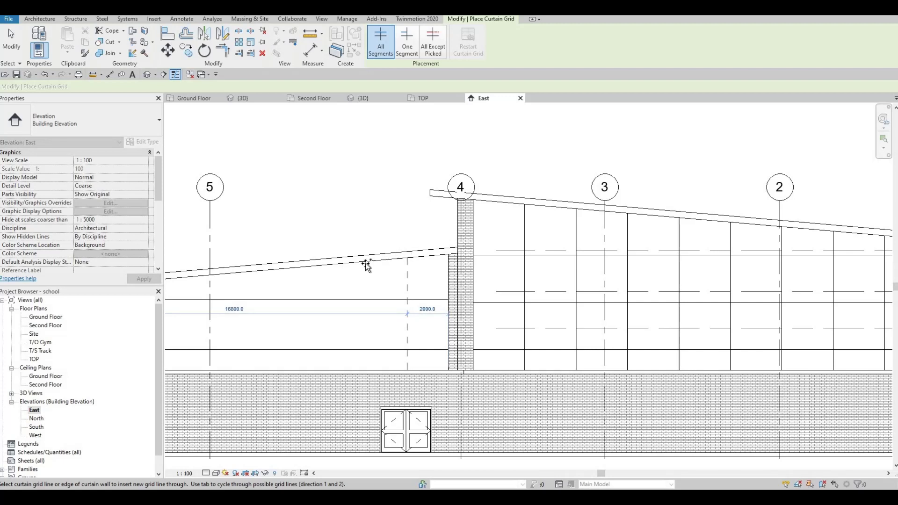
click(336, 271)
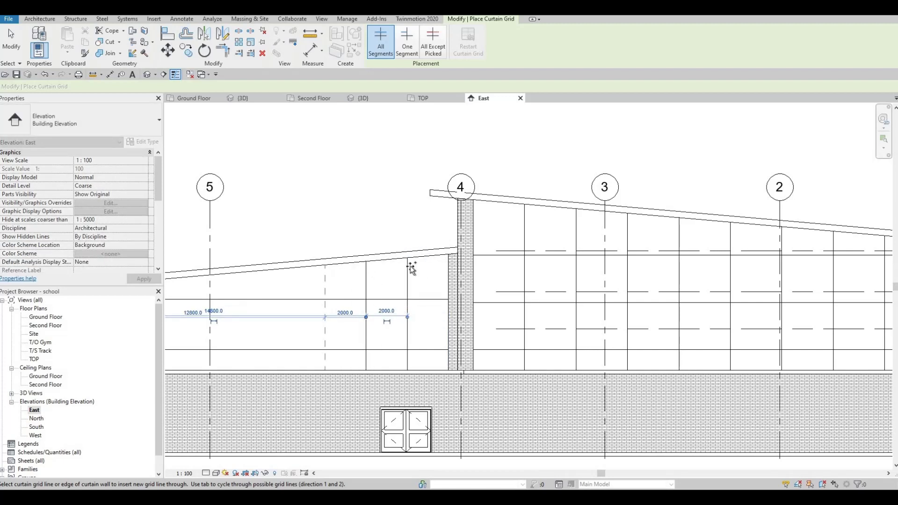
click(325, 272)
middle_drag(287, 273, 444, 251)
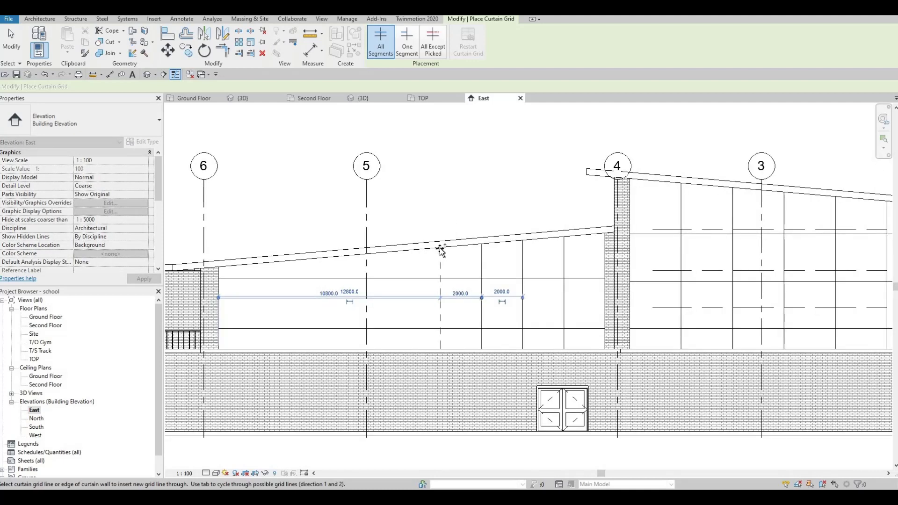
click(415, 250)
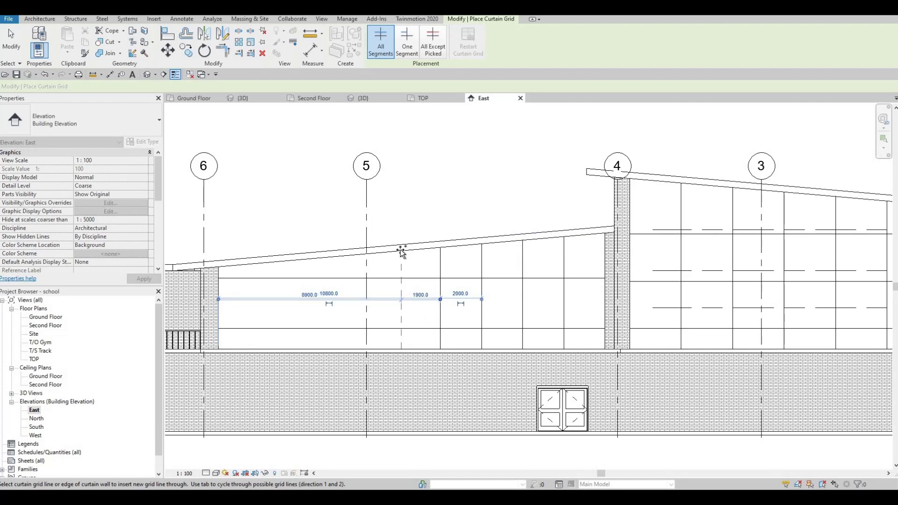
click(362, 255)
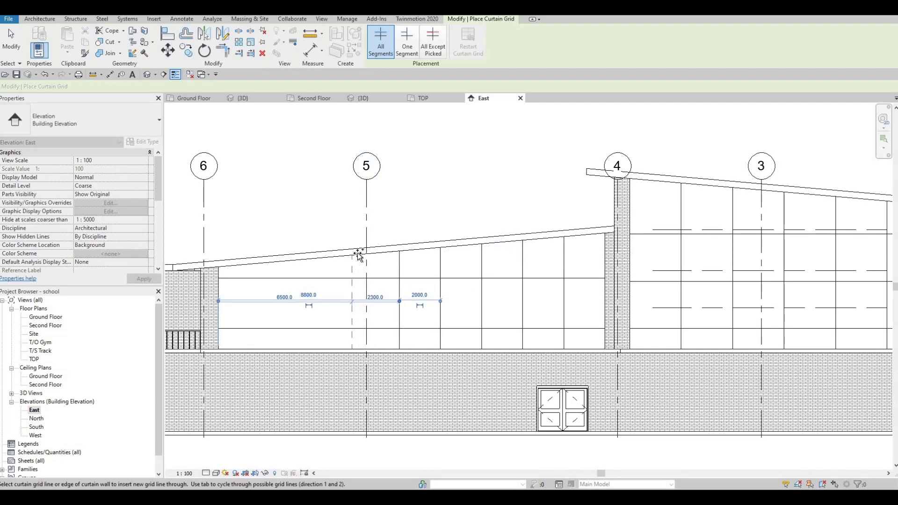
click(352, 253)
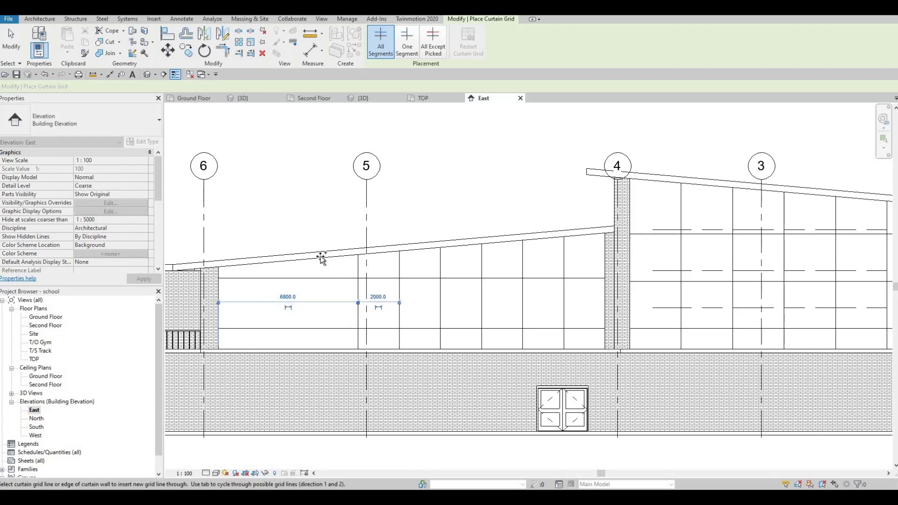
Step: Add another vertical grid line on the grid 6 side of grid 5 and set its spacing to 2000 mm
scroll(321, 257, up, 2)
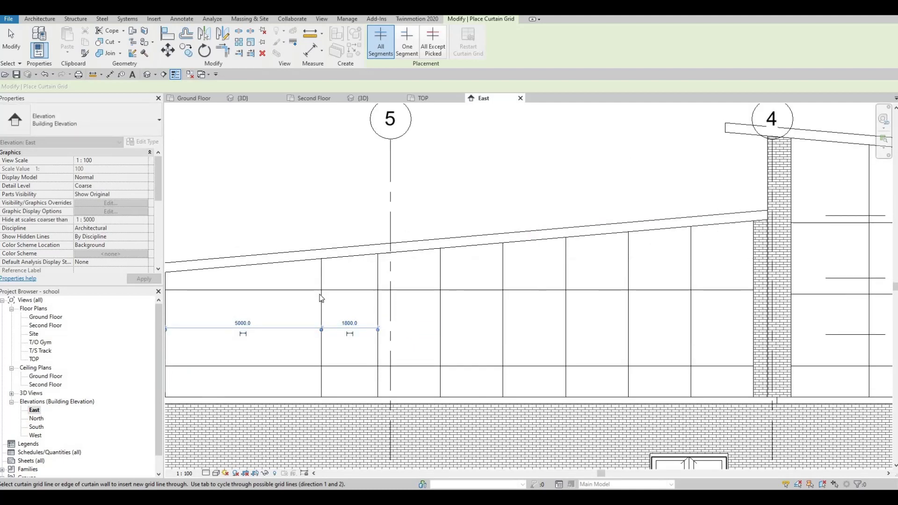
click(320, 294)
key(Escape)
key(Escape)
click(321, 326)
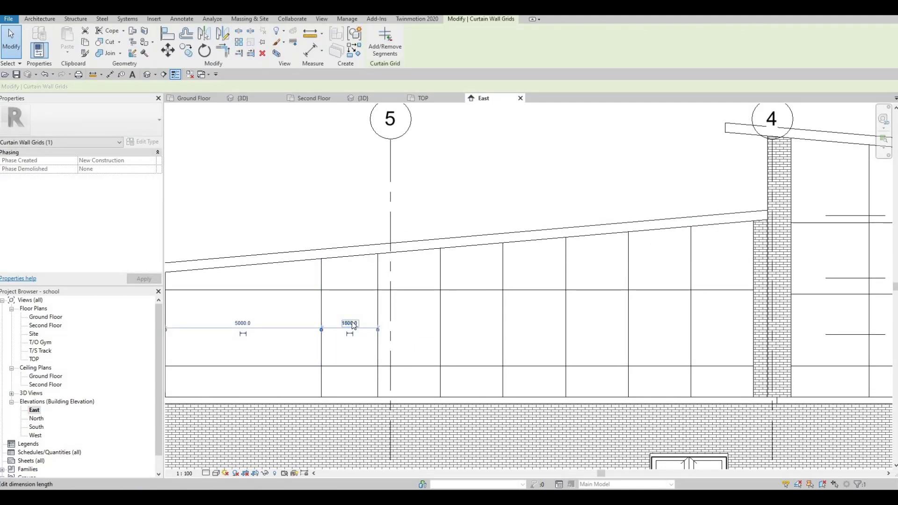
click(349, 323)
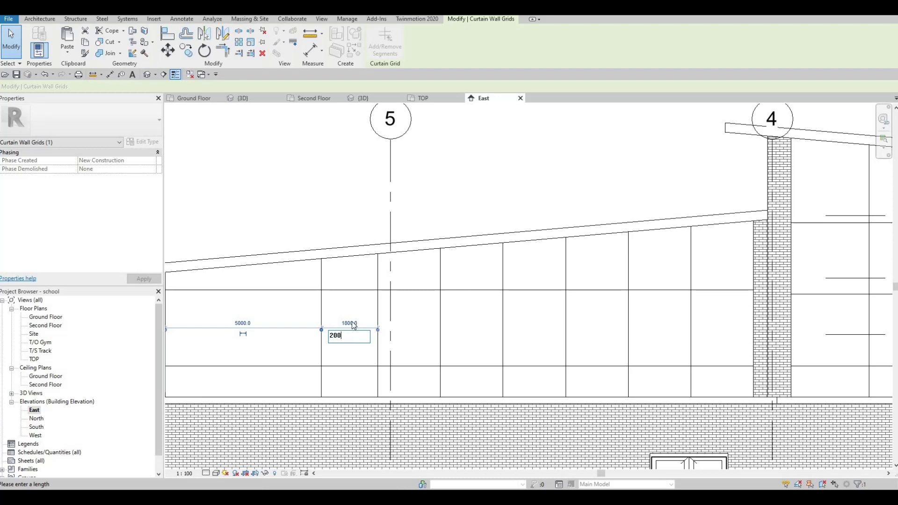
text(2000)
key(Return)
key(Escape)
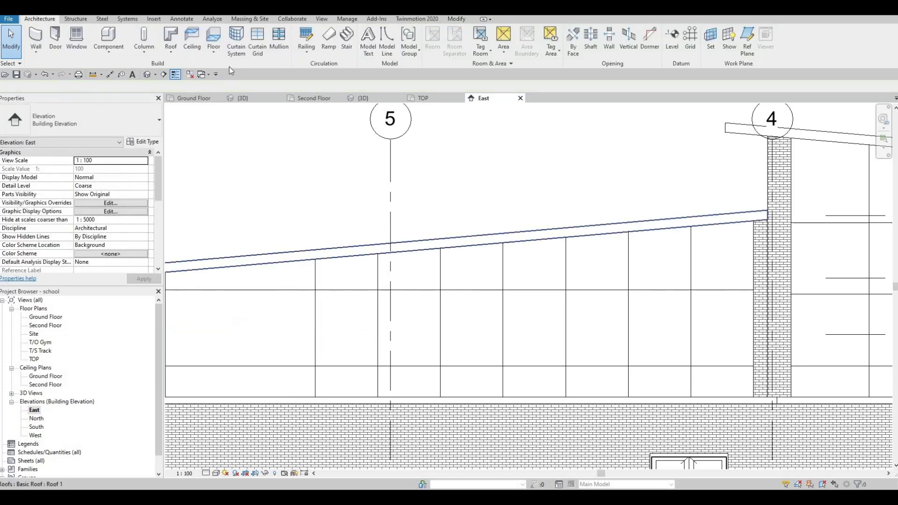
Step: Add the two remaining vertical grid lines toward the grid 6 pier, each spaced 2000 mm from the previous one
click(251, 43)
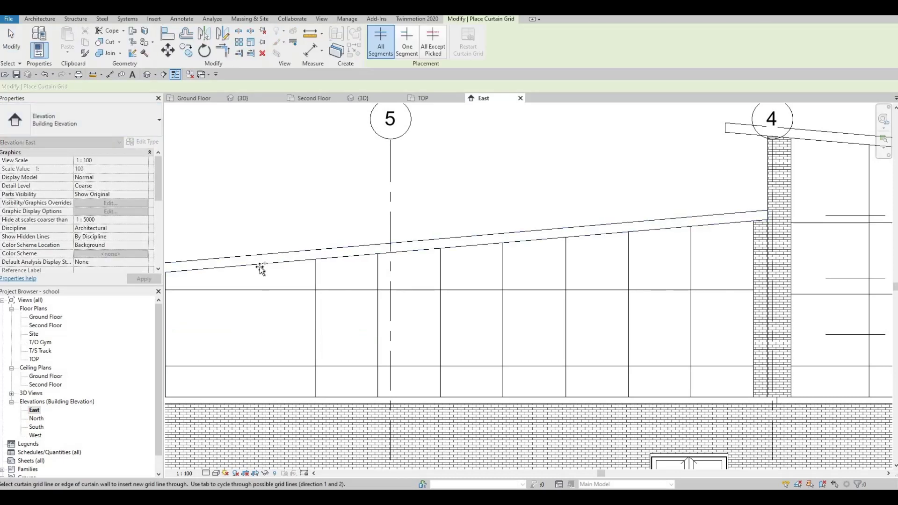
click(252, 264)
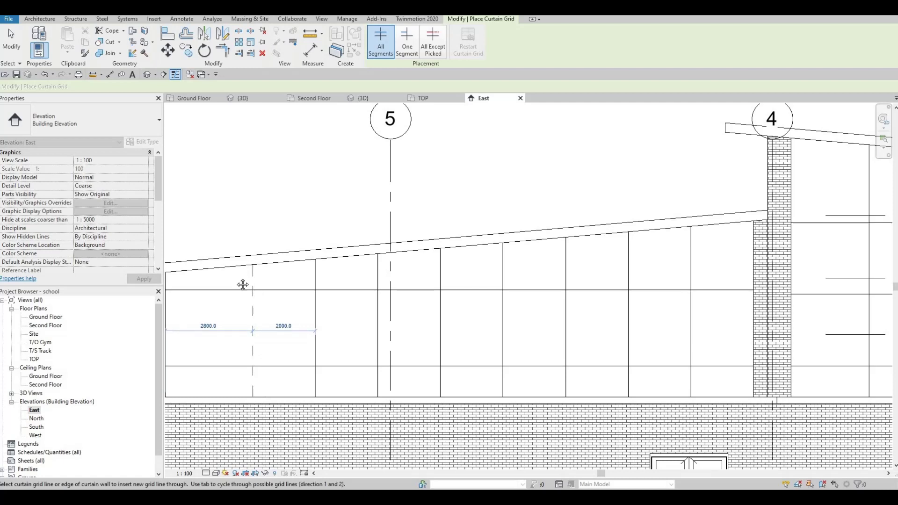
middle_drag(342, 253, 326, 249)
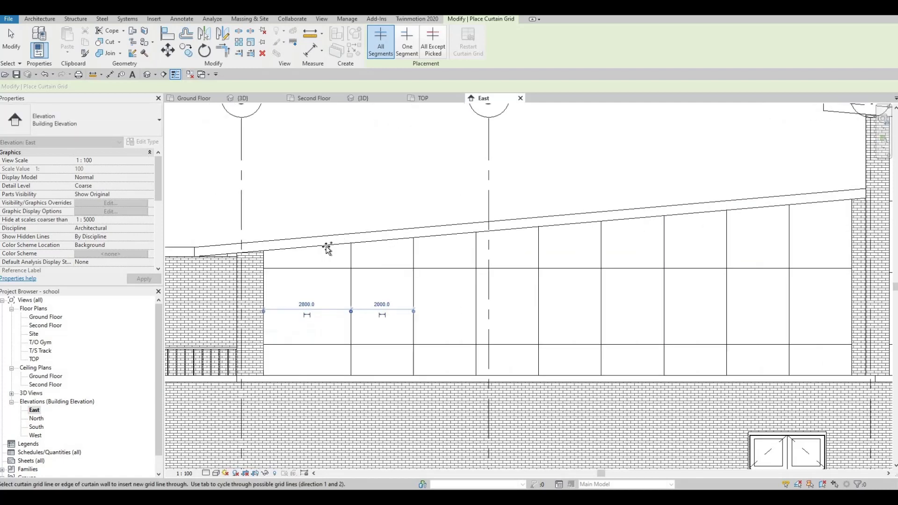
click(291, 250)
key(Escape)
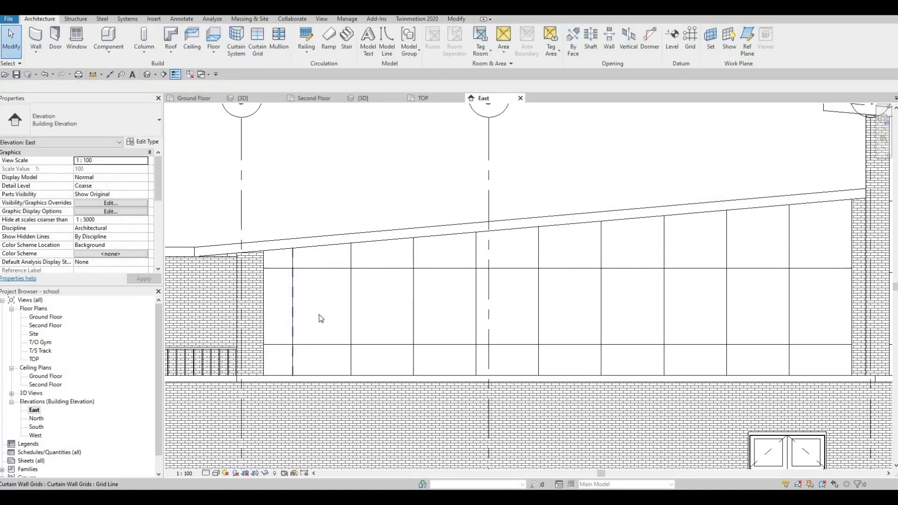
click(323, 307)
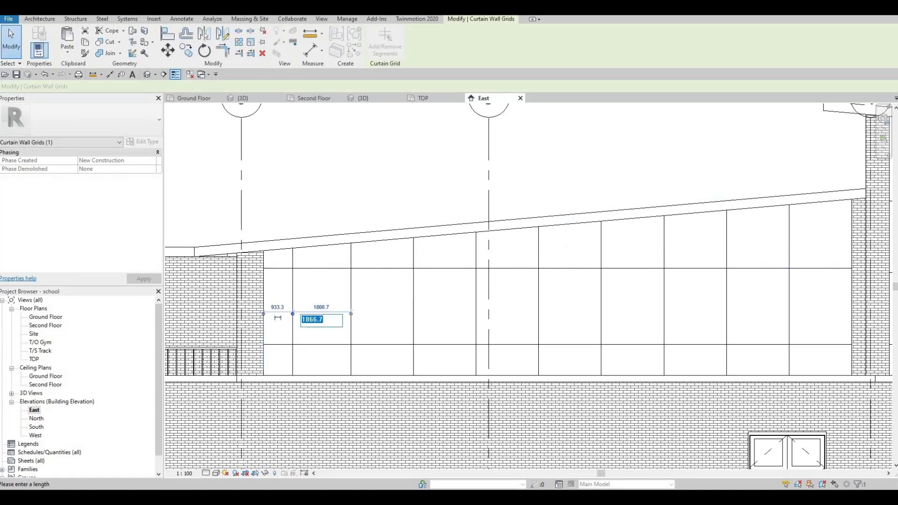
text(2000)
key(Return)
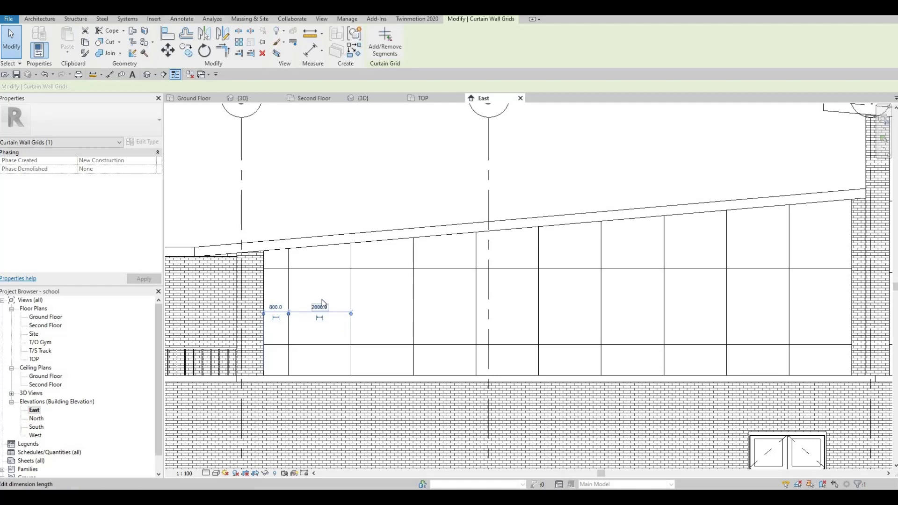
key(Escape)
Step: In the 3D view, divide the corner curtain wall into four equal bays with three vertical grid lines
scroll(319, 306, down, 3)
scroll(625, 276, up, 5)
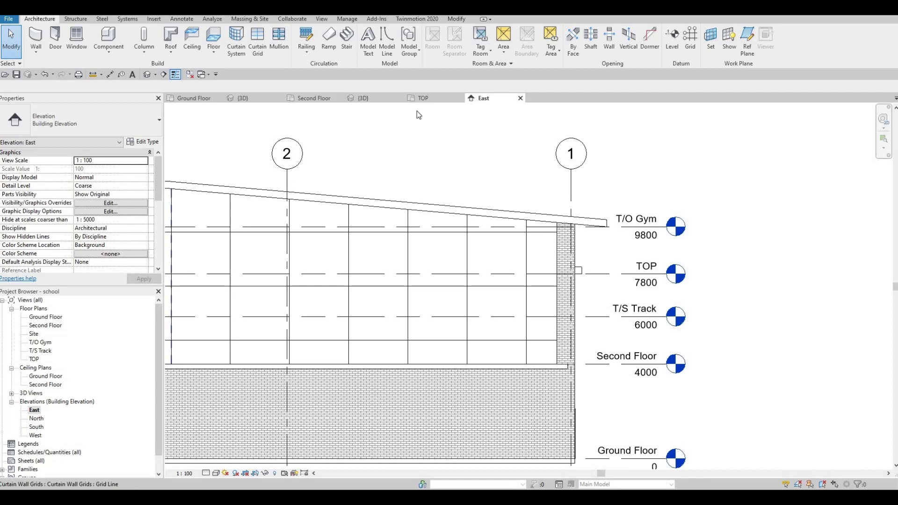
click(363, 97)
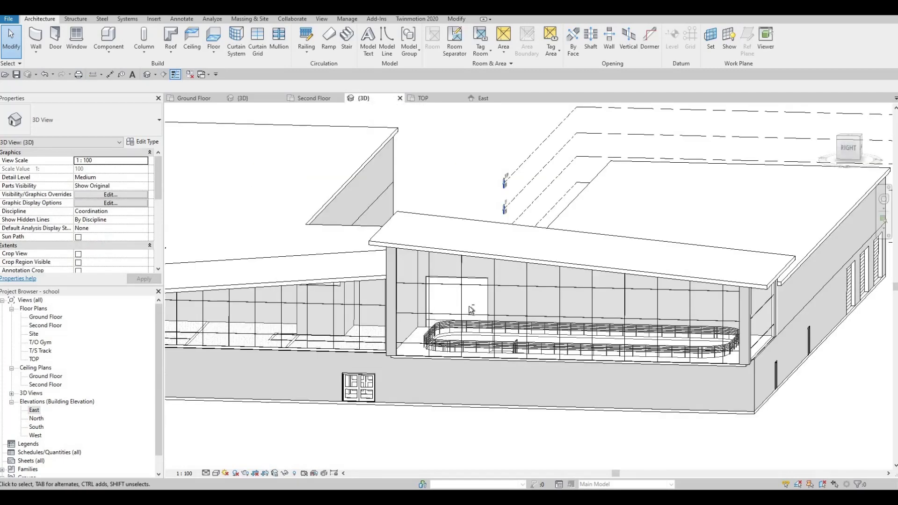
shift+middle_drag(361, 282, 177, 99)
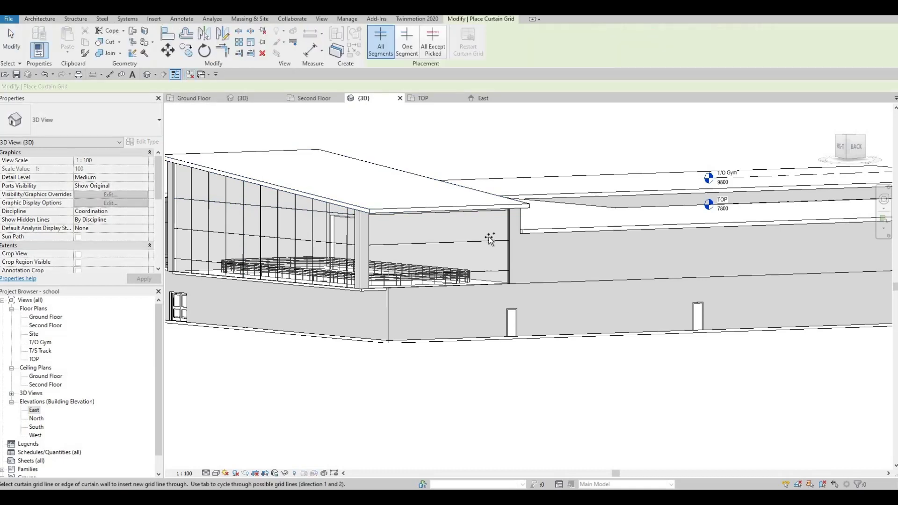
scroll(449, 215, up, 4)
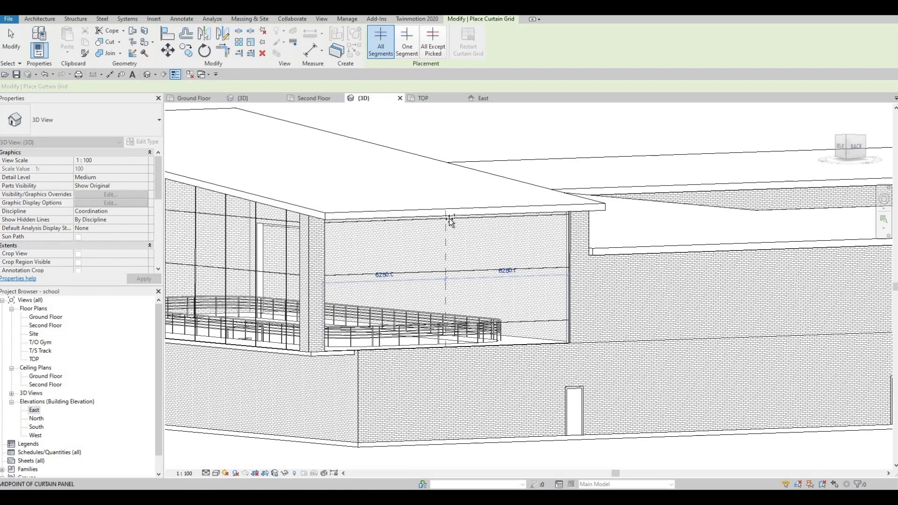
click(414, 228)
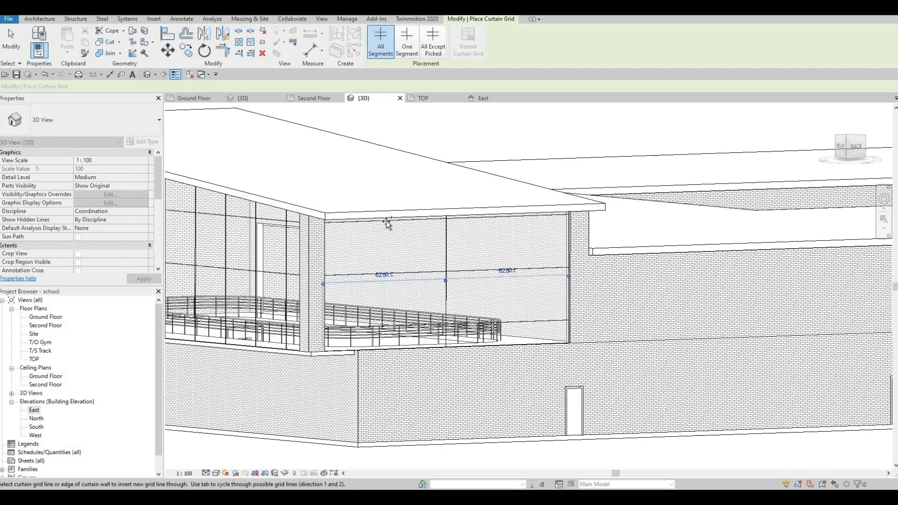
click(502, 223)
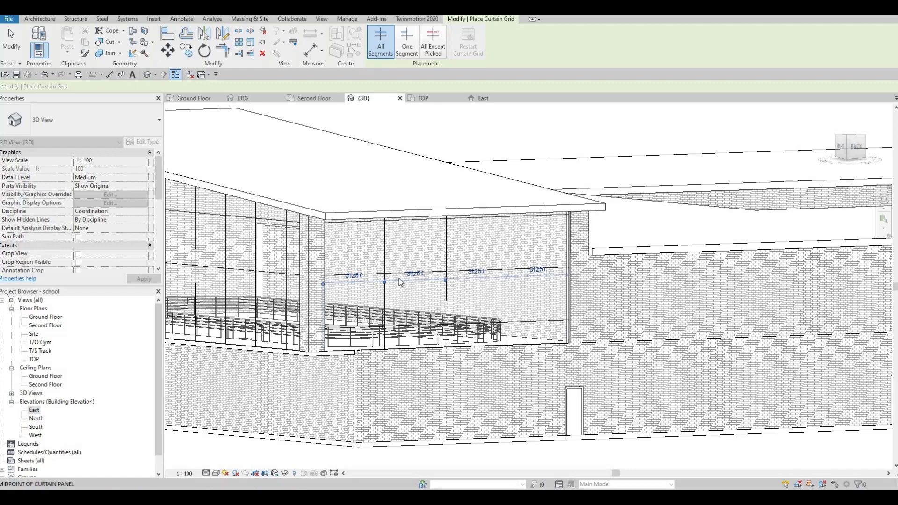
key(Escape)
Step: Place circular mullions of 50 mm radius on all grid lines of the long east curtain wall
shift+middle_drag(400, 281, 320, 242)
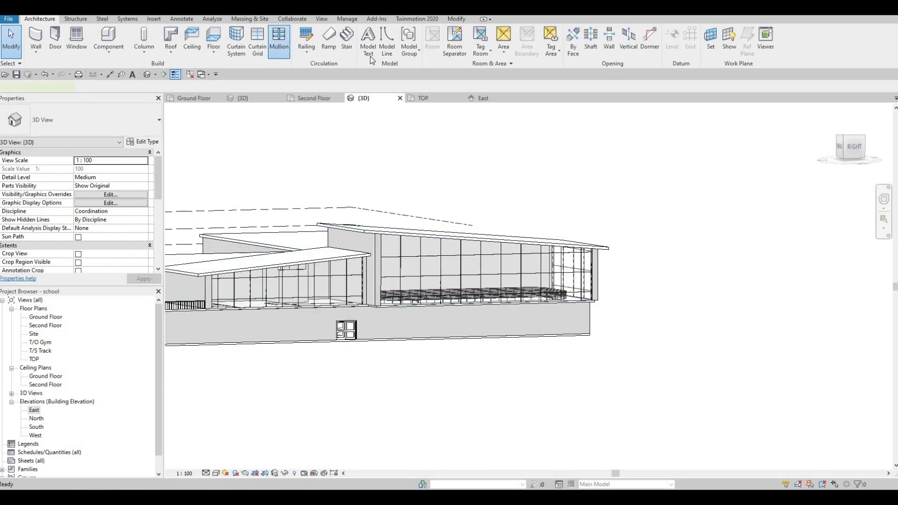
click(279, 46)
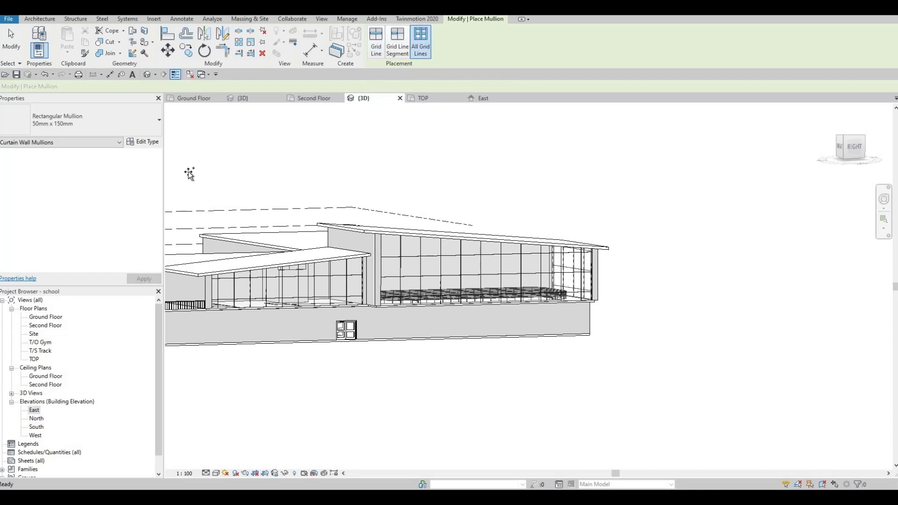
click(133, 132)
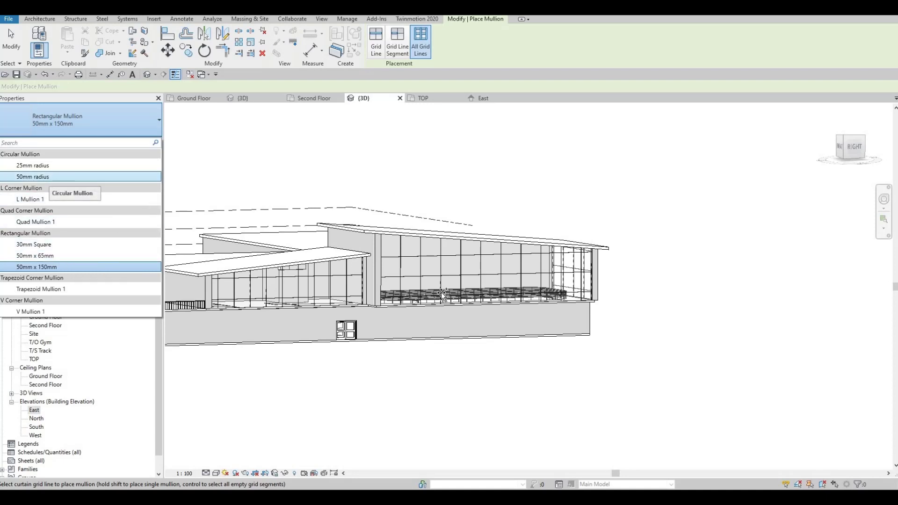
click(49, 177)
scroll(440, 289, up, 2)
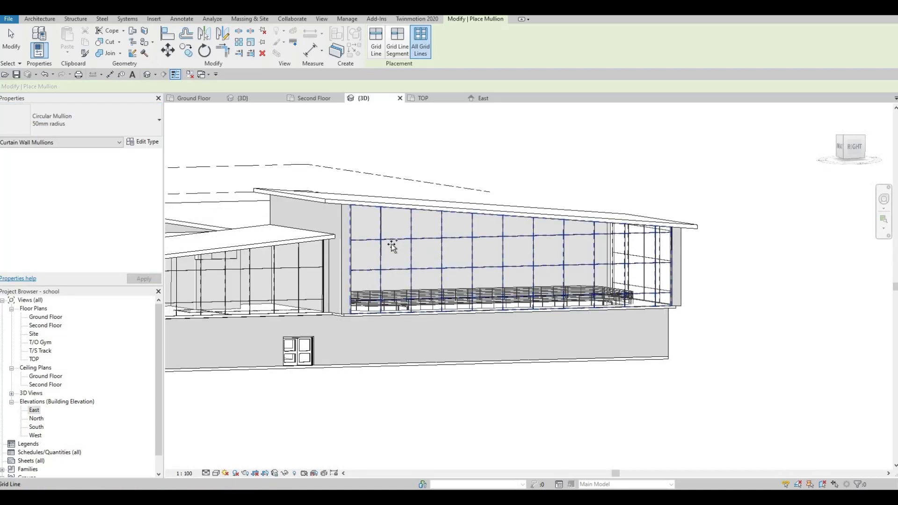
scroll(387, 238, up, 6)
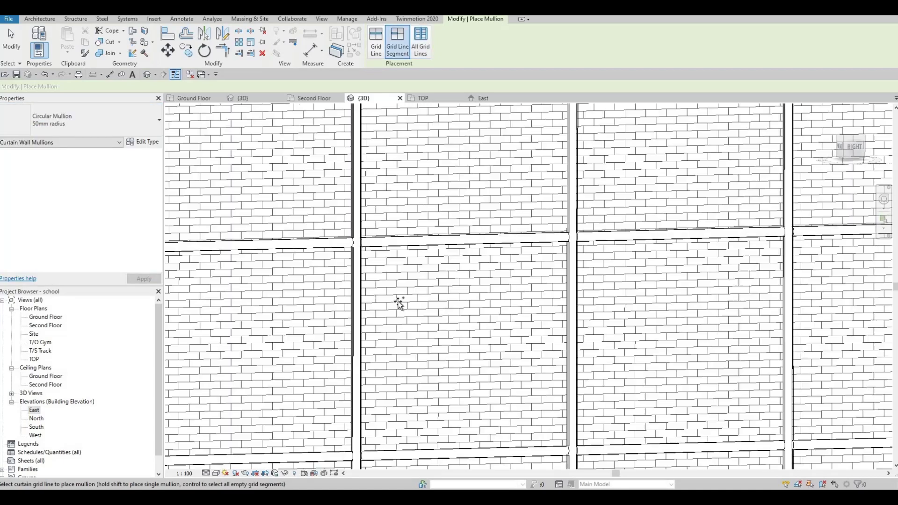
scroll(409, 295, down, 4)
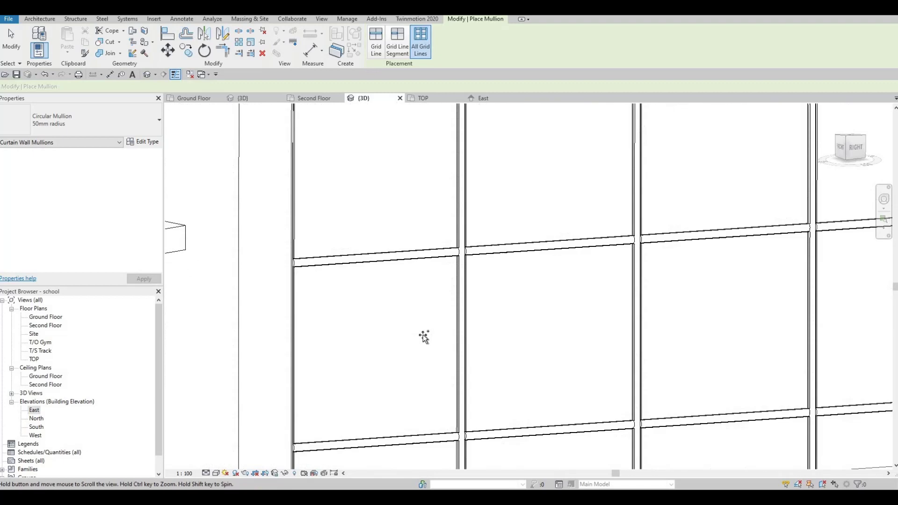
Step: Place circular mullions of 50 mm radius on all grid lines of the shorter east curtain wall under the lower roof
scroll(393, 305, up, 6)
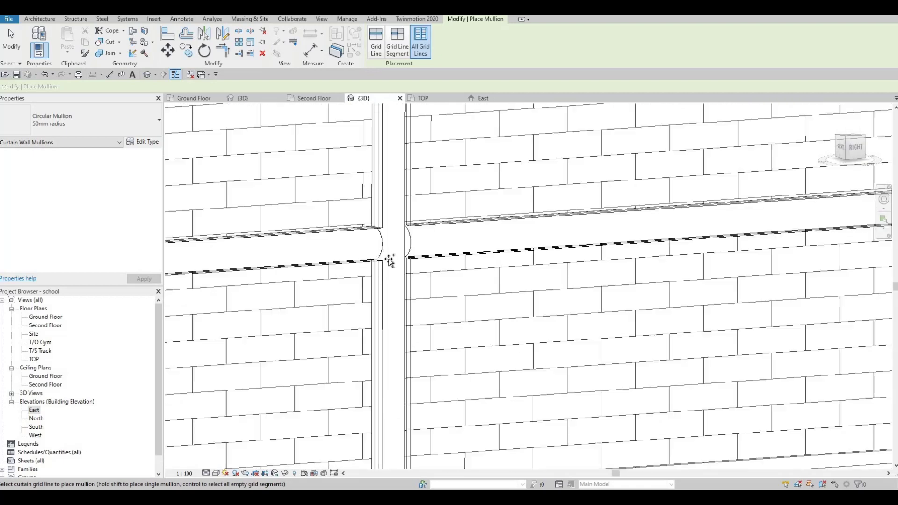
scroll(388, 275, down, 5)
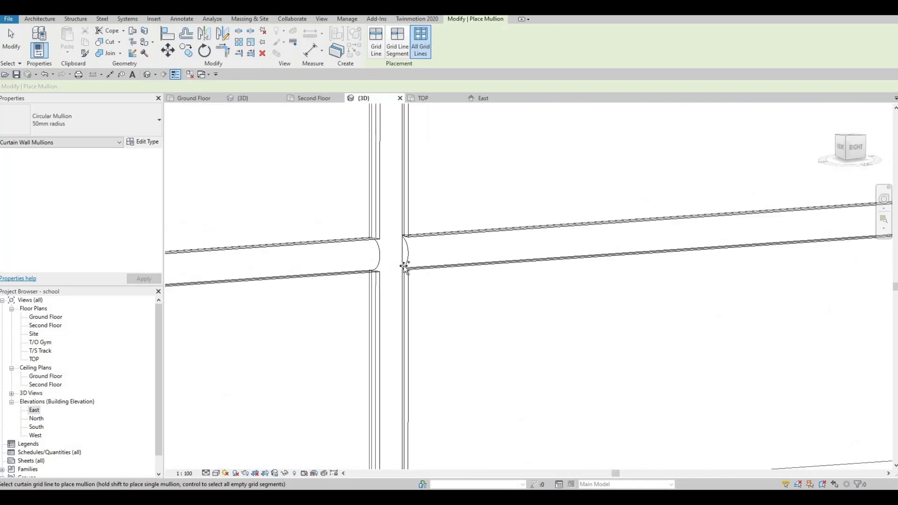
scroll(377, 289, down, 8)
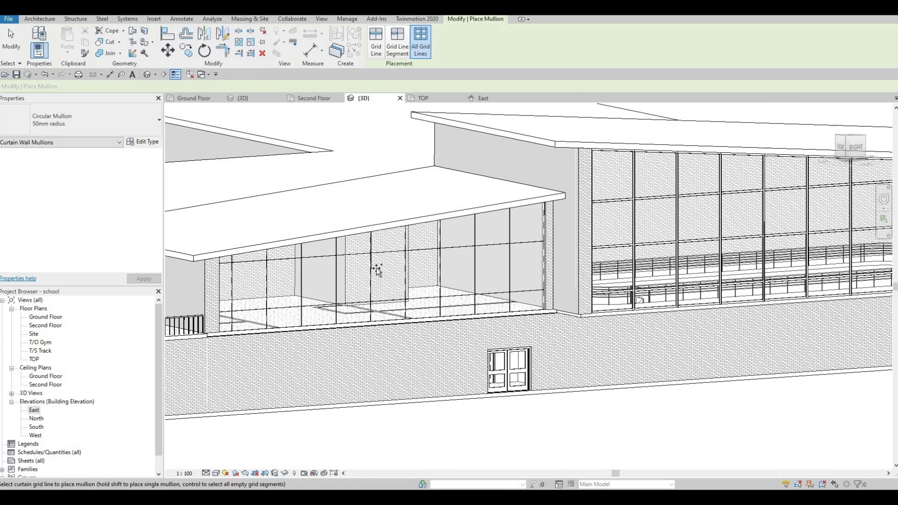
scroll(424, 255, down, 6)
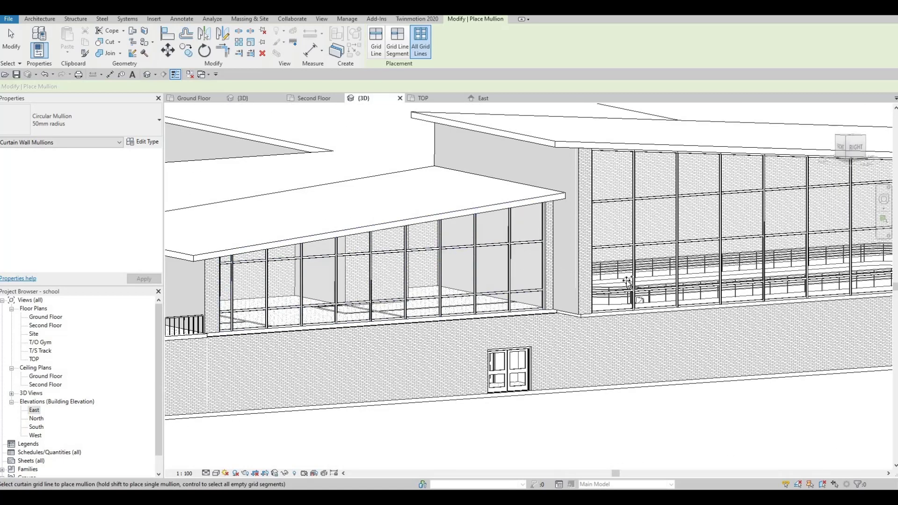
Step: Place circular mullions of 50 mm radius on all grid lines of the four-bay corner curtain wall and end mullion placement
shift+middle_drag(423, 255, 558, 251)
scroll(558, 251, up, 4)
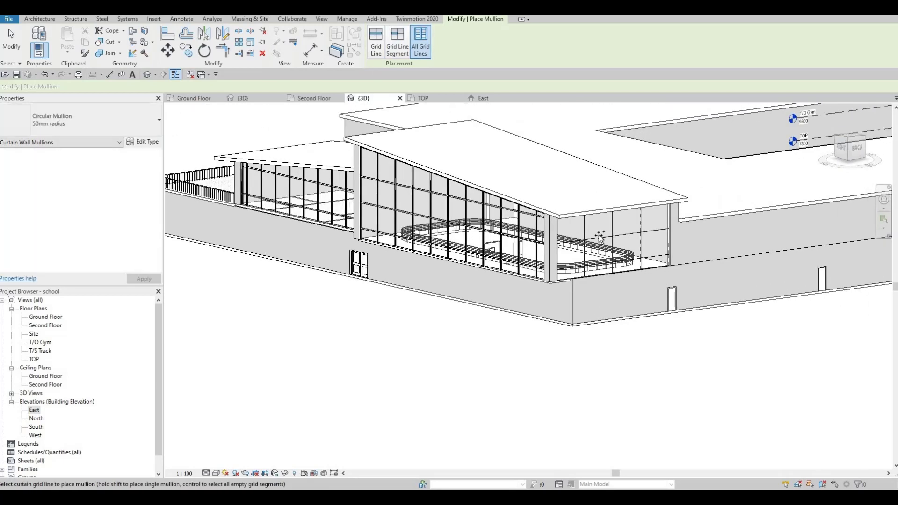
scroll(586, 258, up, 8)
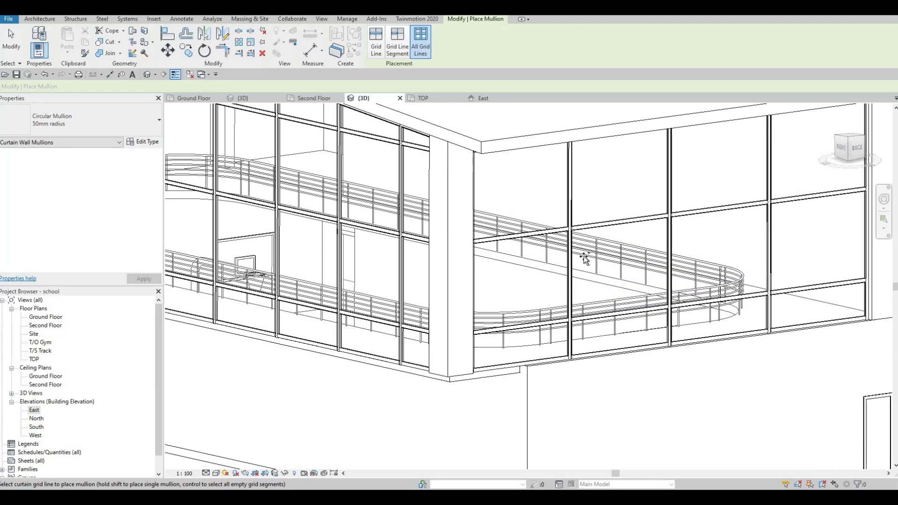
scroll(574, 270, down, 6)
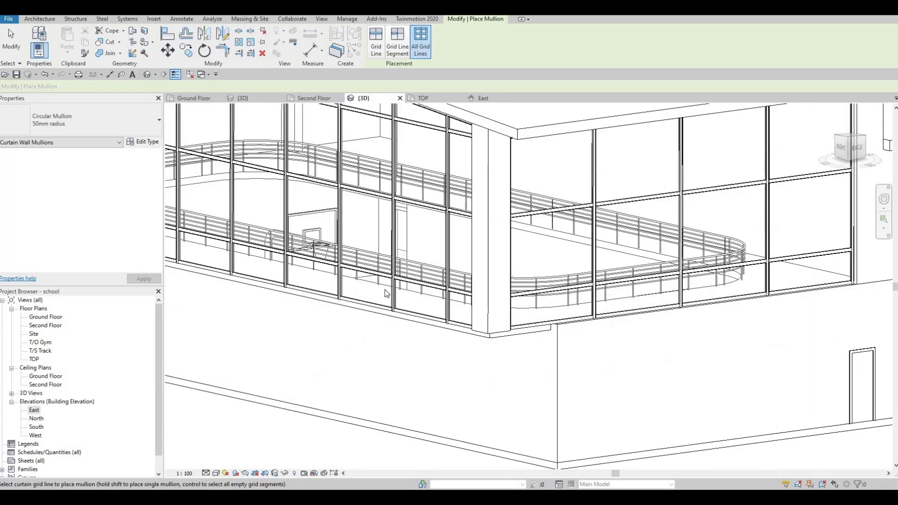
key(Escape)
key(Escape)
Step: Examine the ground-floor exterior brick wall below the east curtain walls, from the double door to the wall's railing end
shift+middle_drag(574, 270, 533, 305)
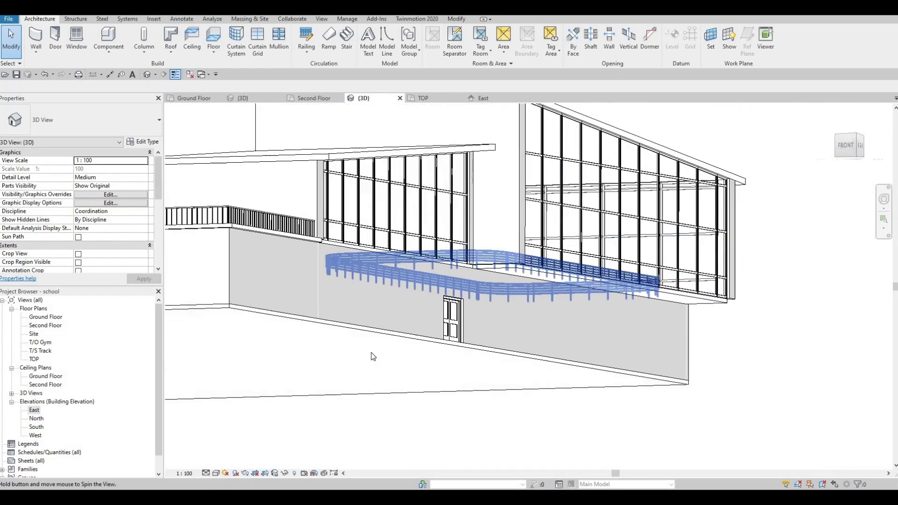
shift+middle_drag(373, 357, 418, 324)
scroll(417, 324, up, 4)
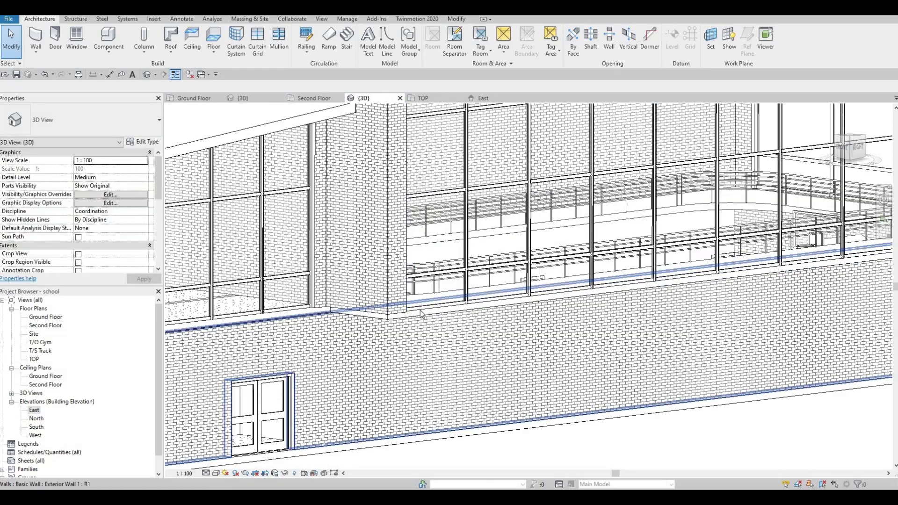
scroll(352, 284, up, 2)
scroll(352, 283, down, 3)
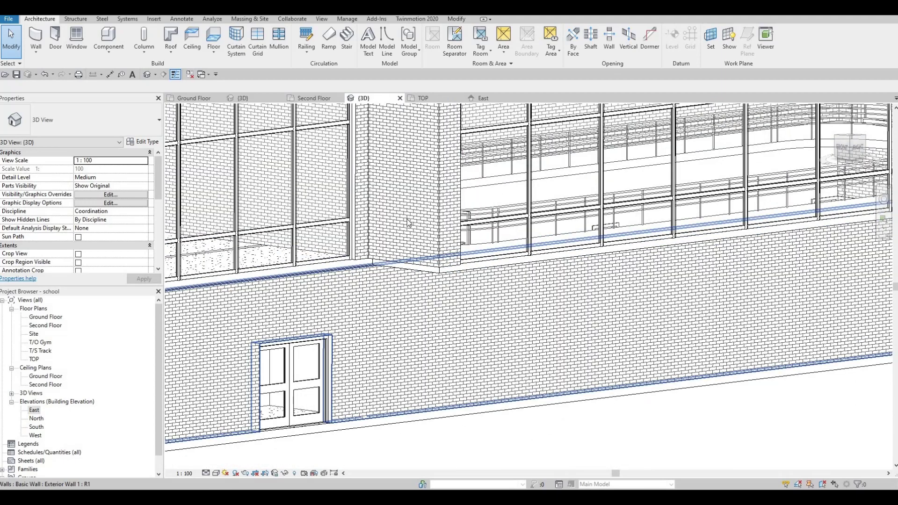
scroll(337, 275, up, 1)
scroll(336, 276, down, 2)
scroll(323, 266, up, 3)
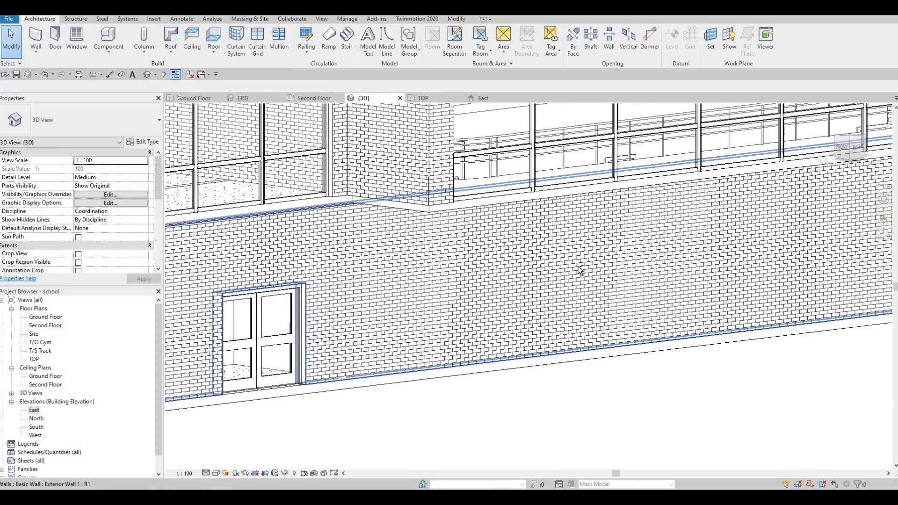
scroll(580, 271, down, 3)
shift+middle_drag(573, 360, 278, 297)
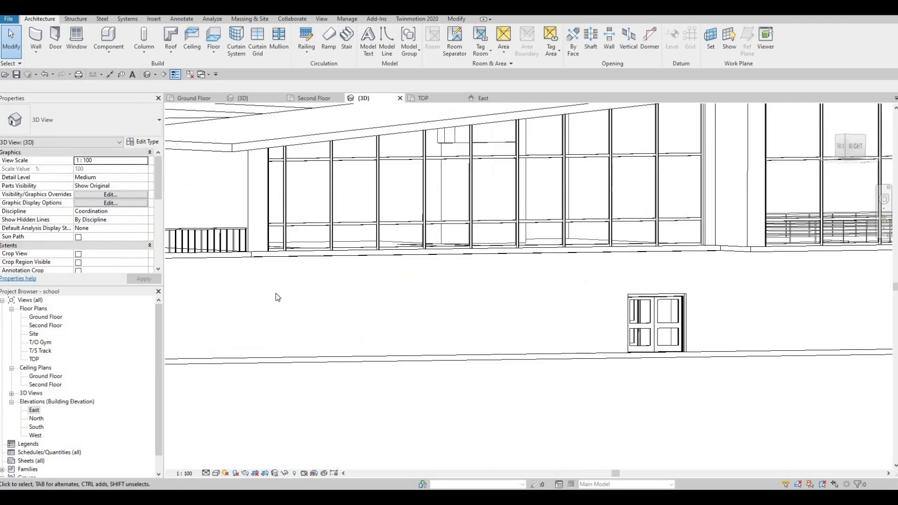
scroll(279, 300, down, 1)
scroll(257, 322, up, 3)
scroll(257, 321, down, 1)
middle_drag(348, 324, 394, 278)
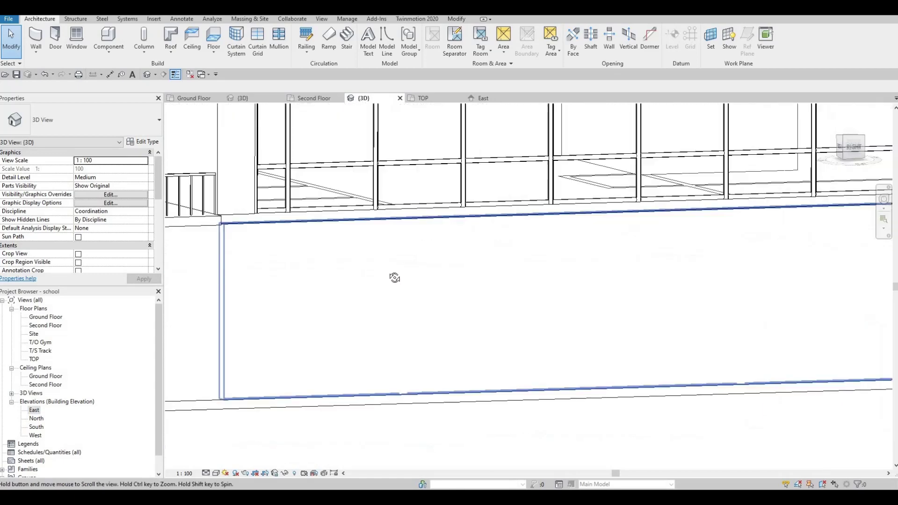
scroll(330, 297, down, 2)
scroll(263, 148, up, 5)
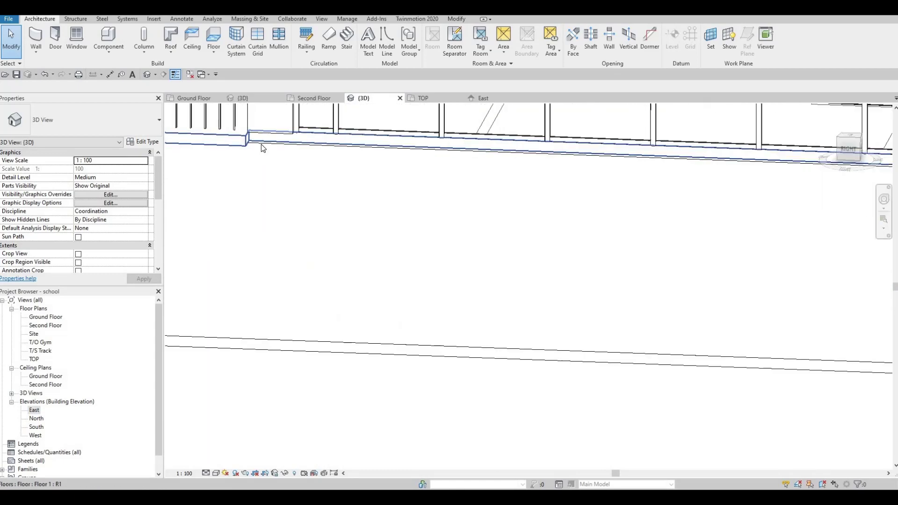
scroll(262, 148, up, 2)
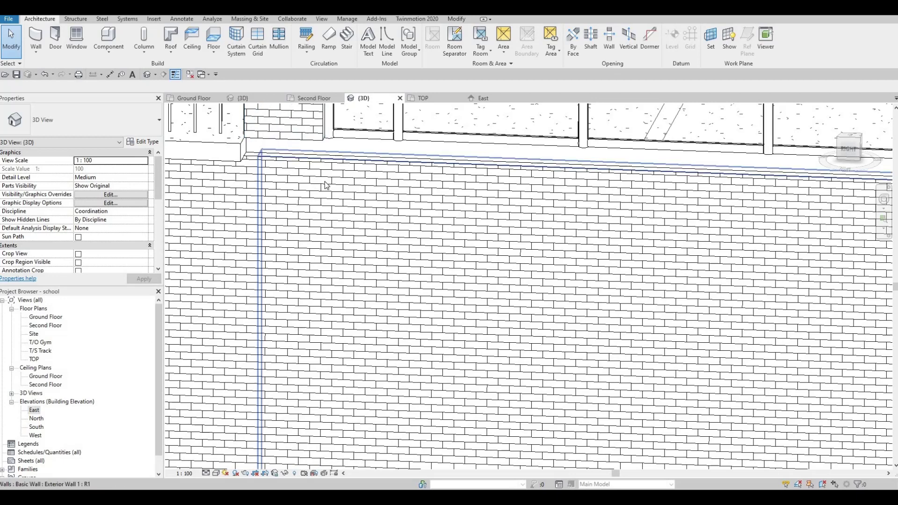
scroll(519, 238, down, 5)
scroll(388, 237, down, 3)
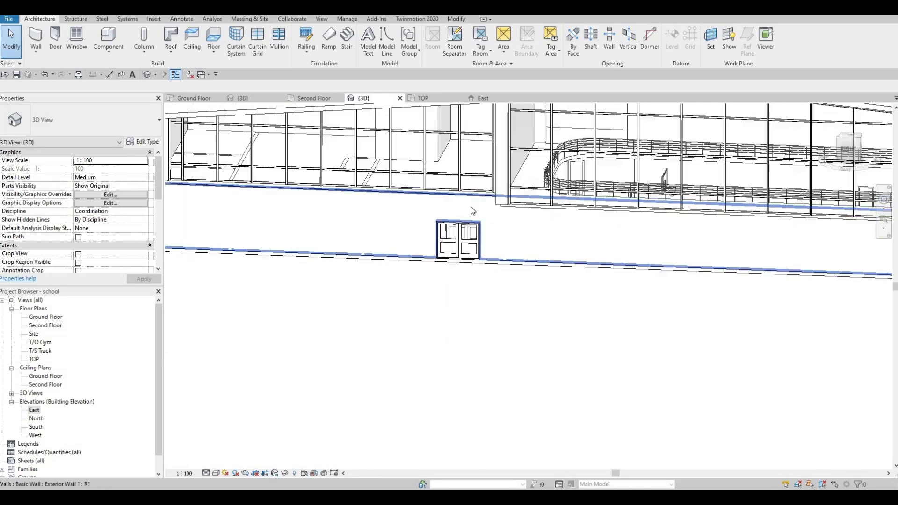
scroll(449, 201, up, 1)
Step: Inspect the extent of the ground-floor exterior wall around the double door and review the whole building from its corner
click(380, 240)
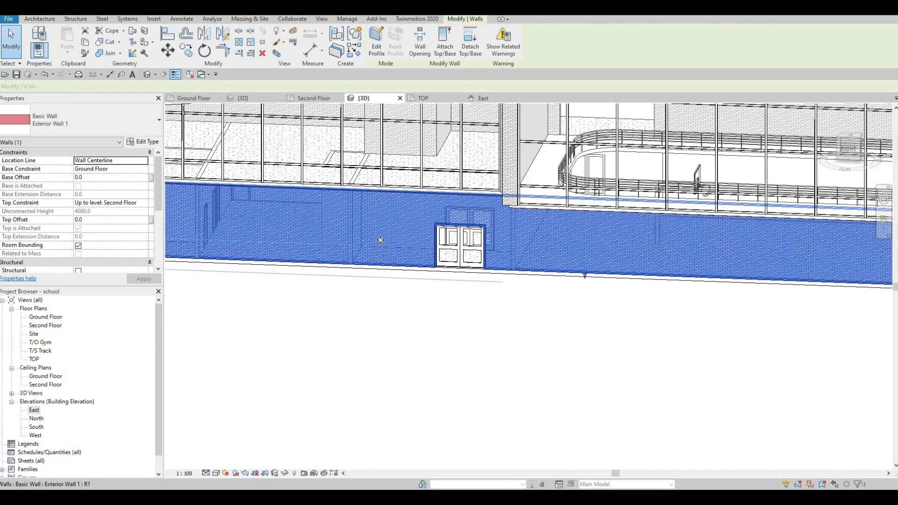
shift+middle_drag(430, 228, 662, 257)
key(Escape)
shift+middle_drag(579, 309, 475, 214)
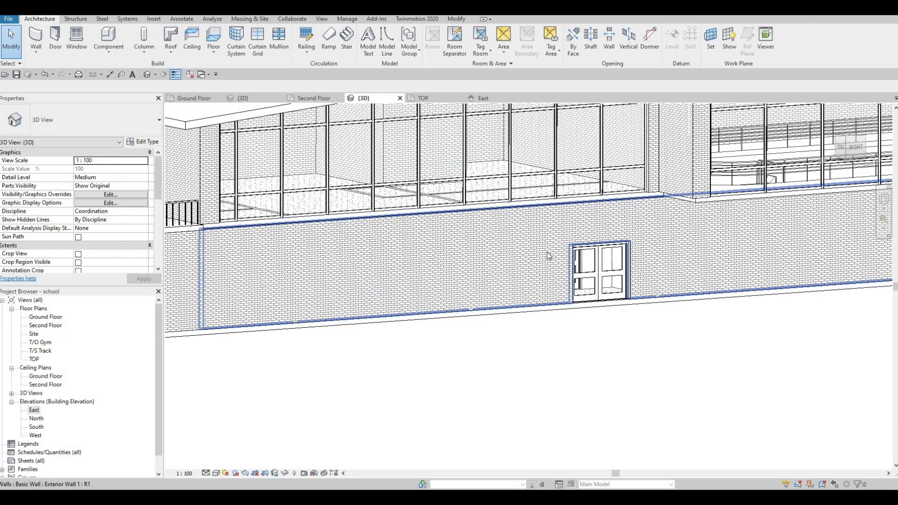
shift+middle_drag(517, 274, 551, 239)
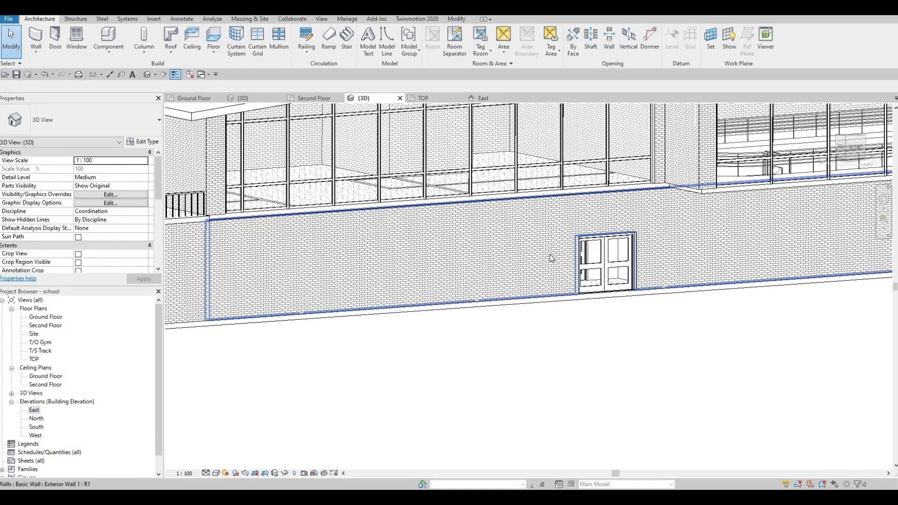
scroll(610, 265, down, 3)
shift+middle_drag(610, 266, 521, 283)
scroll(513, 350, up, 5)
shift+middle_drag(569, 373, 522, 301)
scroll(563, 349, down, 6)
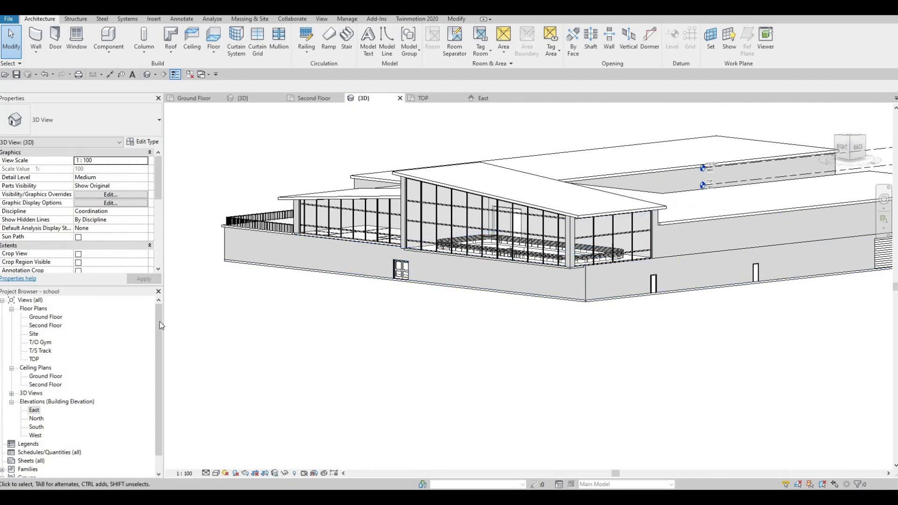
Step: In the Ground Floor plan, draw a curtain wall along the General Purpose Area's exterior wall on grid 7, from beside the door past grid H
scroll(348, 289, down, 4)
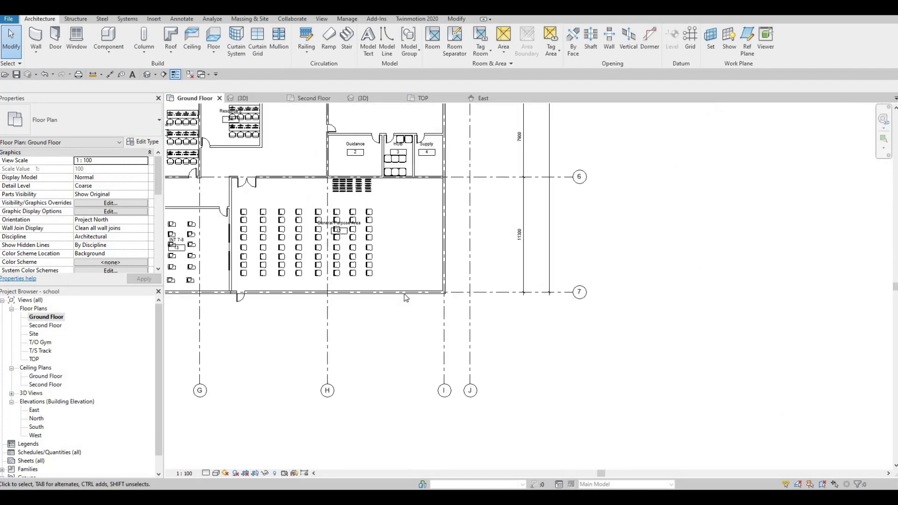
scroll(404, 294, up, 3)
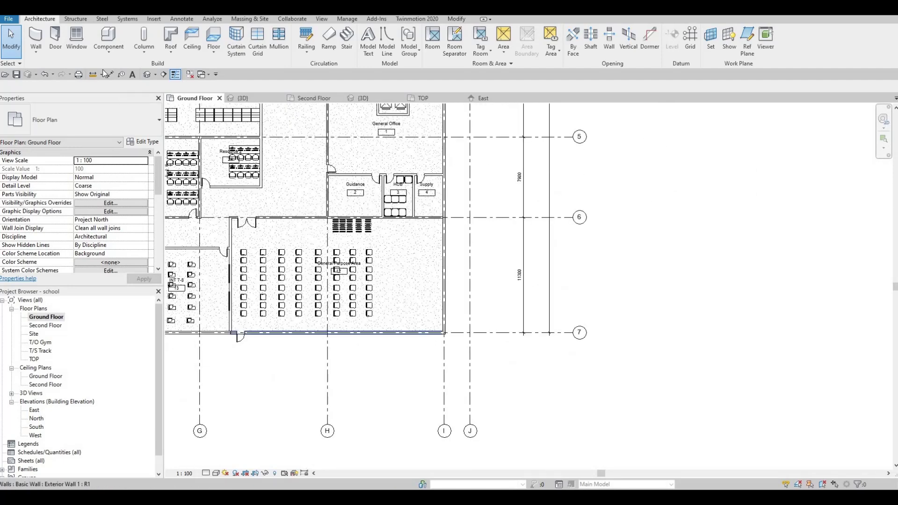
click(35, 38)
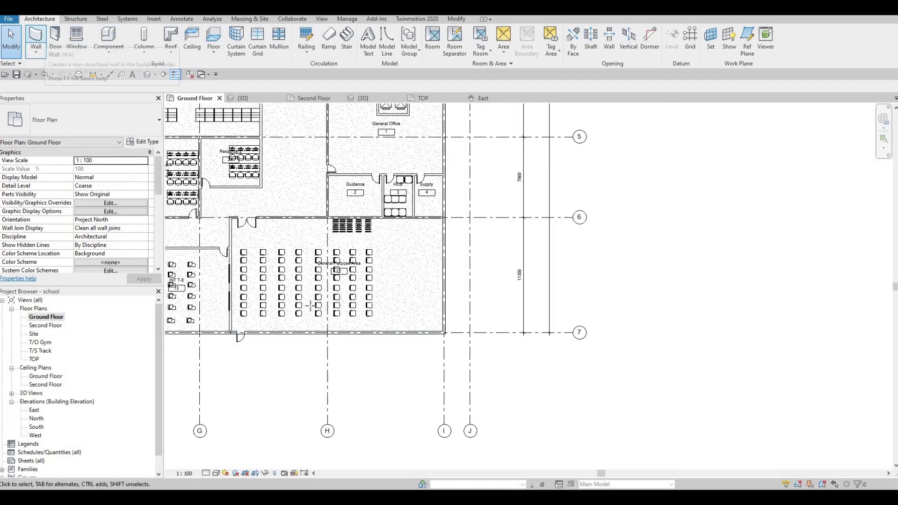
scroll(244, 332, up, 2)
scroll(220, 338, up, 2)
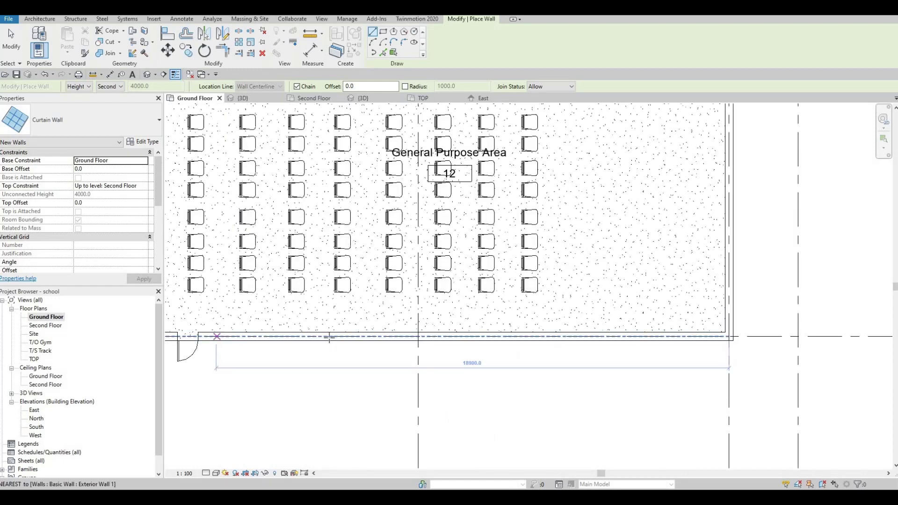
click(542, 338)
key(Escape)
scroll(534, 295, down, 4)
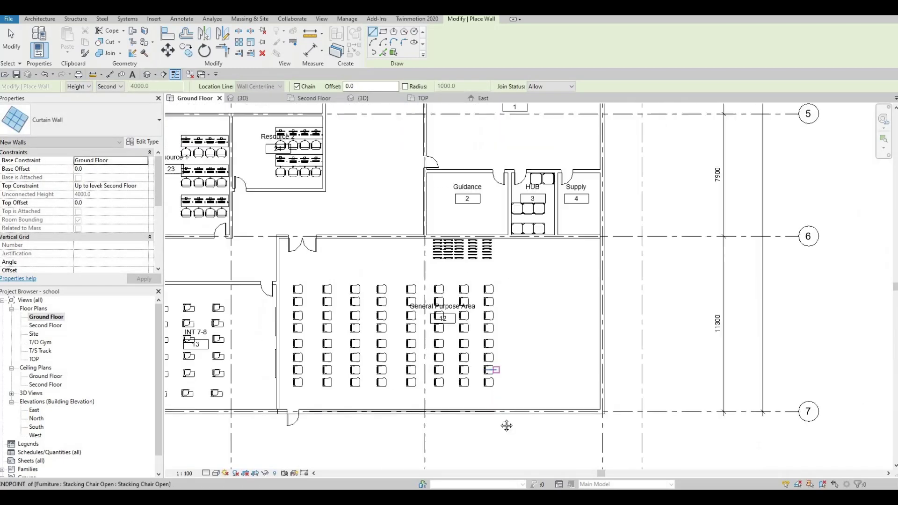
Step: Draw a curtain wall about 5600 mm long on the General Office's exterior wall, extending to both sides of grid 5
middle_drag(558, 263, 513, 382)
middle_drag(531, 283, 498, 393)
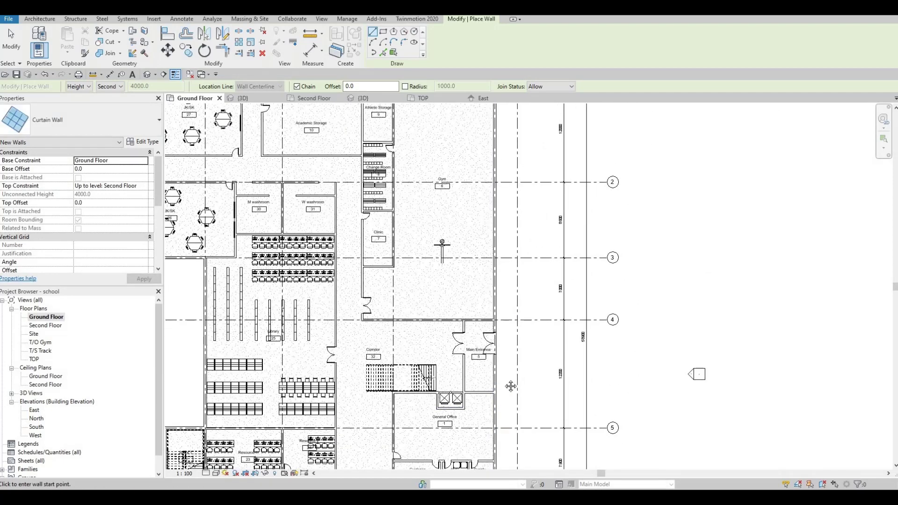
scroll(499, 311, up, 1)
middle_drag(497, 314, 486, 355)
scroll(477, 382, up, 4)
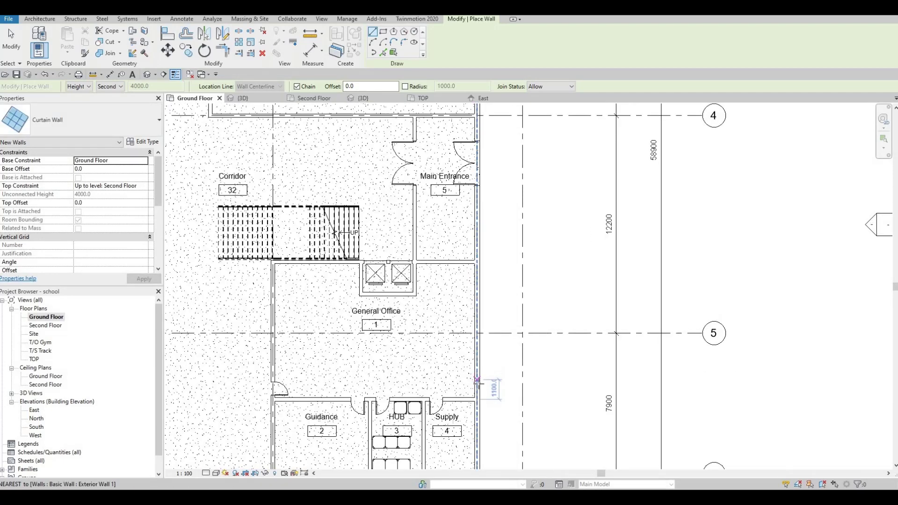
click(477, 383)
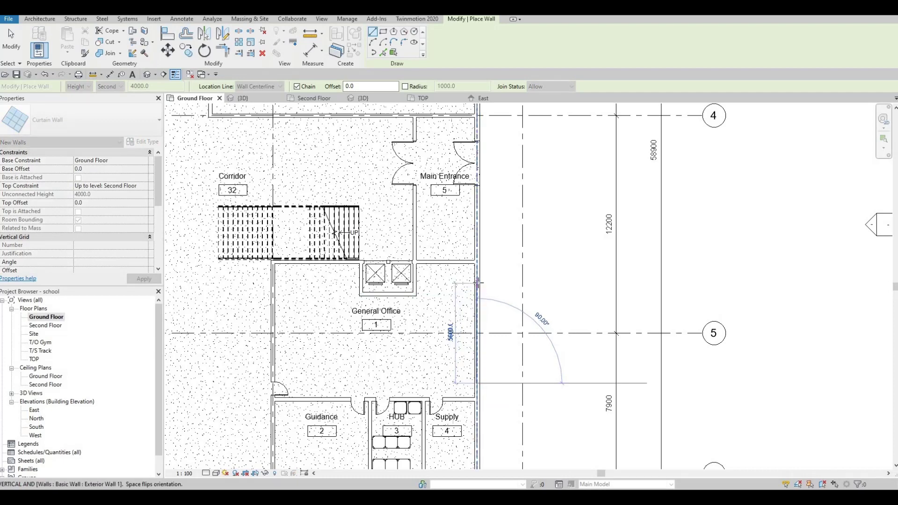
click(494, 274)
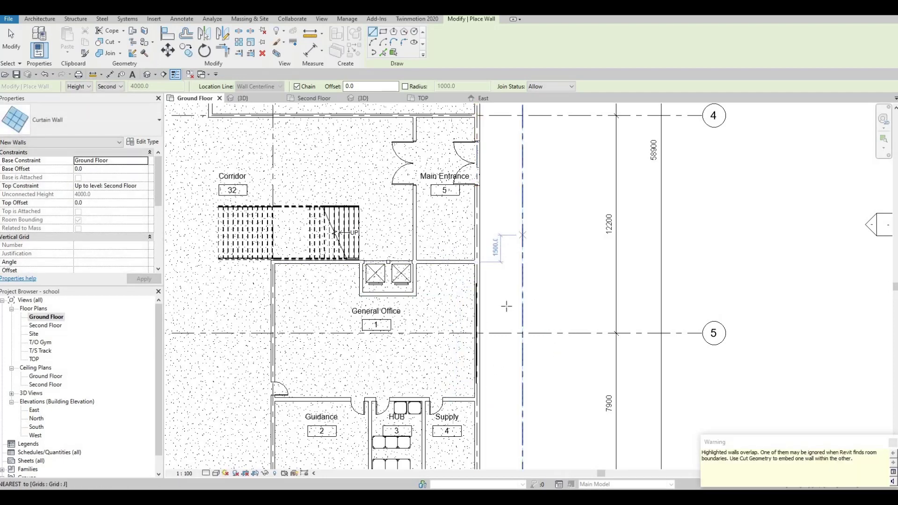
Step: Draw a curtain wall about 20900 mm long on the Gym's exterior wall, from level with the Clinic's wall near grid 3 to just short of grid 1
middle_drag(516, 349, 498, 479)
middle_drag(468, 187, 450, 412)
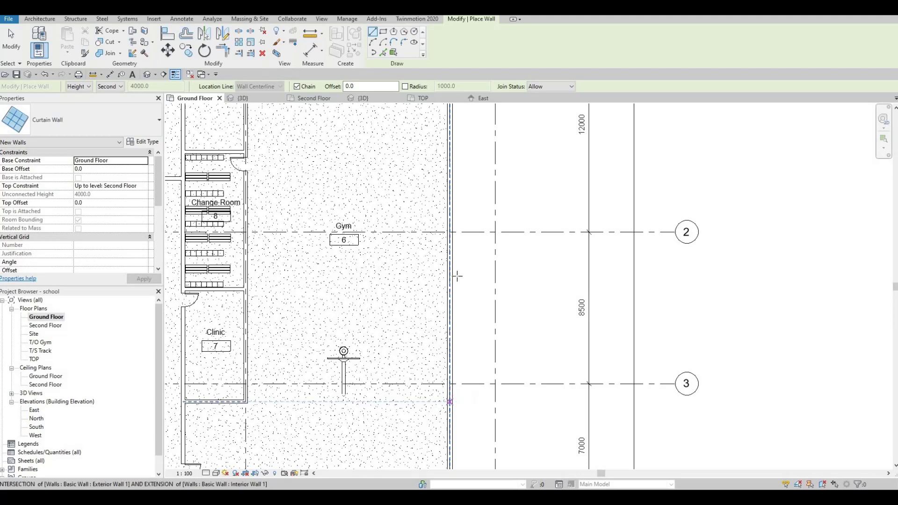
click(450, 401)
middle_drag(449, 281, 443, 466)
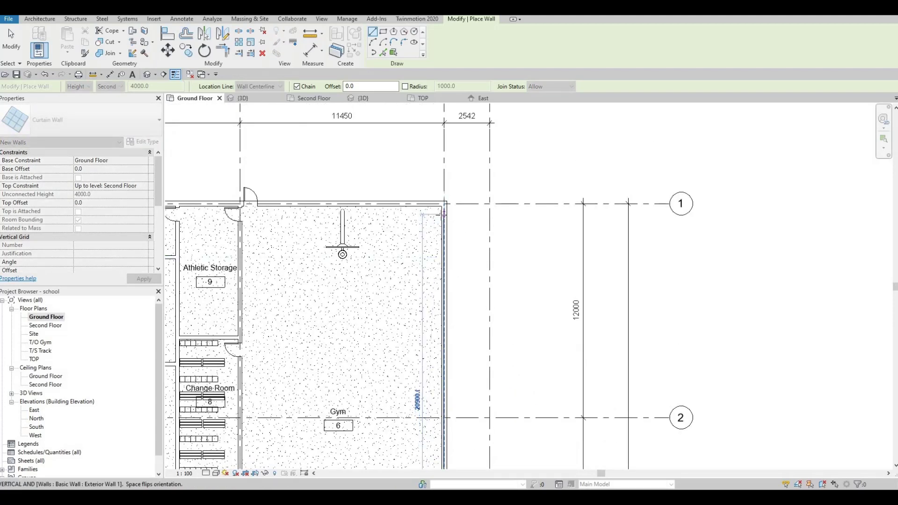
click(430, 388)
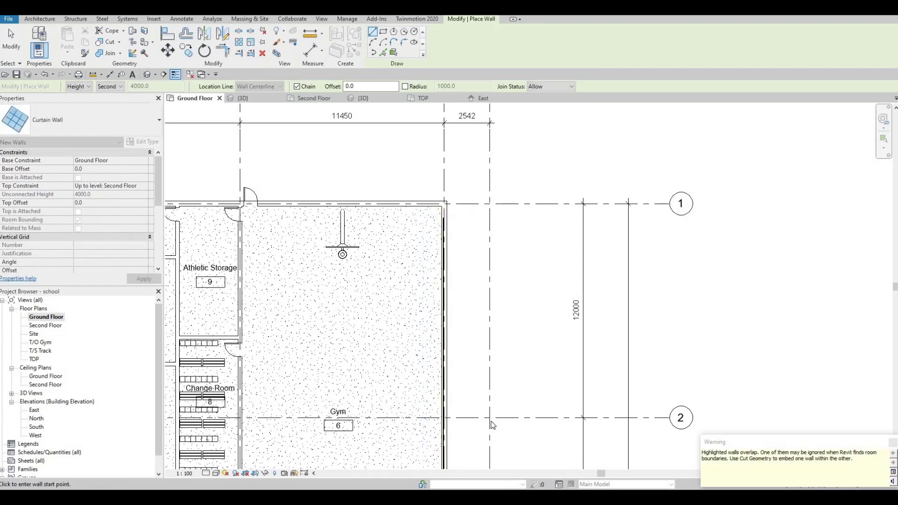
key(Escape)
key(Escape)
Step: Draw a curtain wall about 3200 mm long on the Main Entrance's exterior wall, from near the General Office wall to the double door
scroll(463, 397, down, 3)
scroll(467, 327, down, 2)
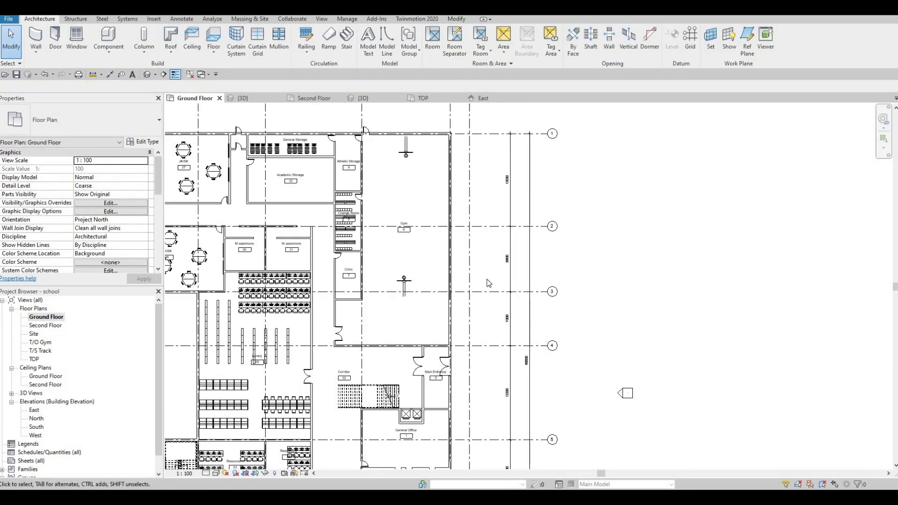
scroll(482, 356, up, 5)
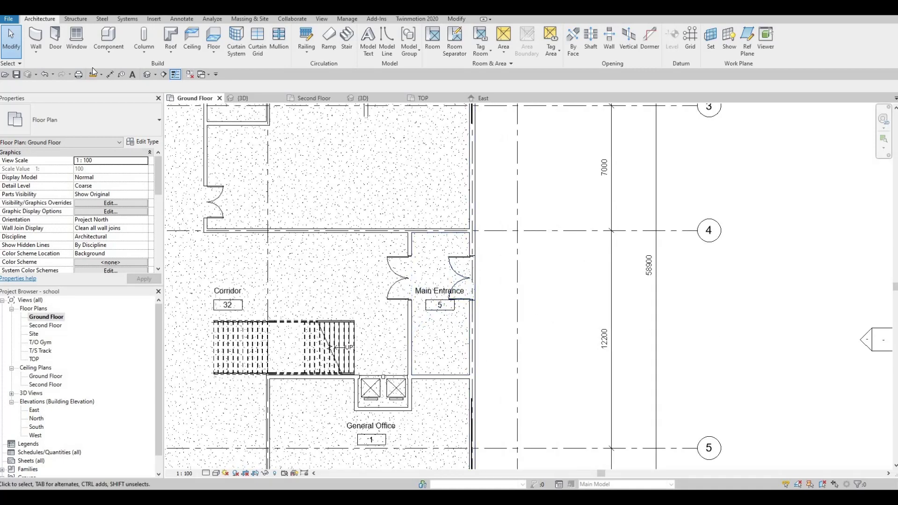
click(37, 40)
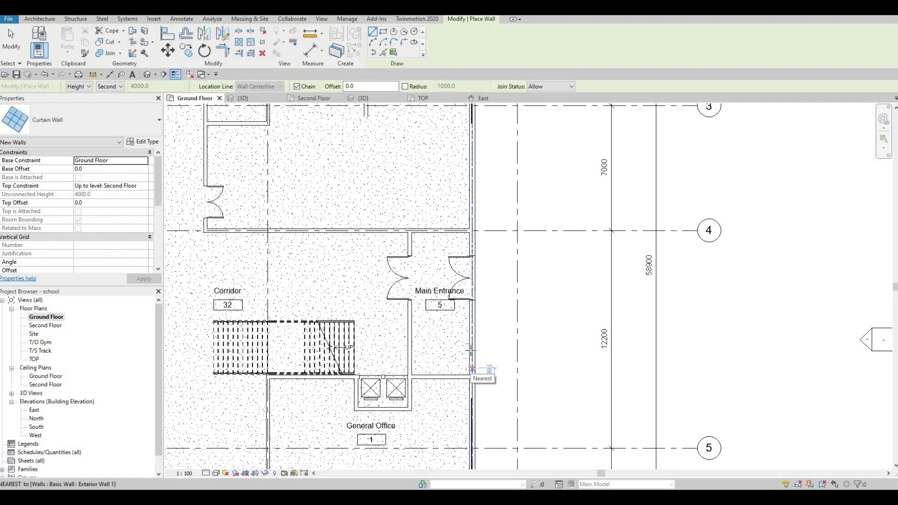
click(472, 371)
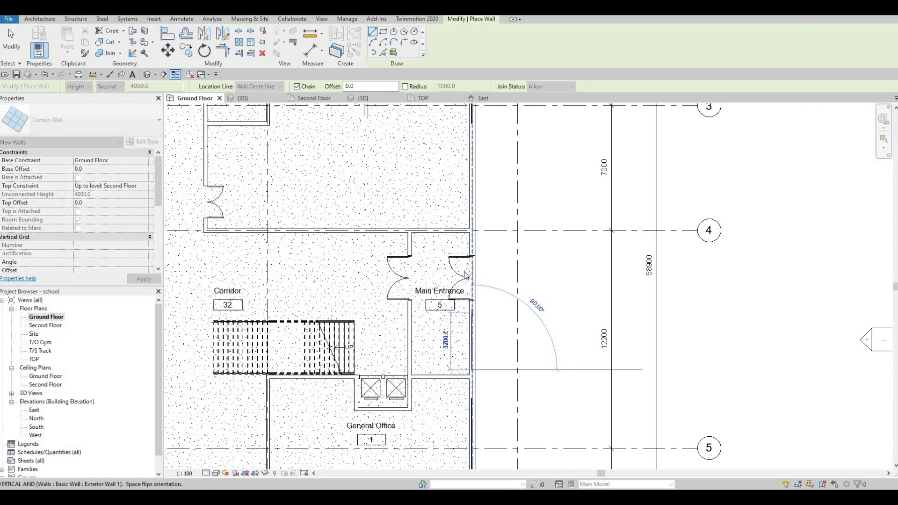
click(471, 291)
key(Escape)
key(Escape)
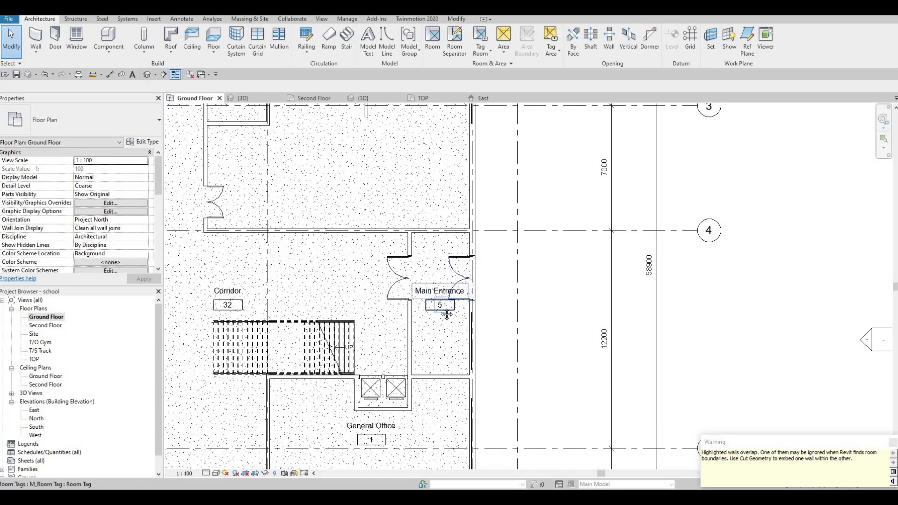
Step: Delete the exterior double door at the Main Entrance
scroll(446, 314, down, 3)
click(443, 255)
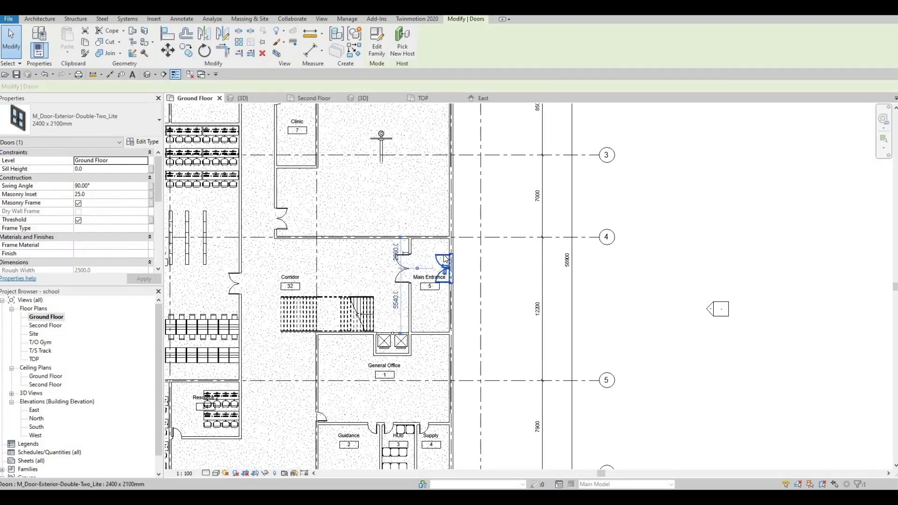
key(Delete)
Step: Extend the Main Entrance's curtain wall across the former door position to just short of grid 4
scroll(444, 277, up, 1)
click(452, 297)
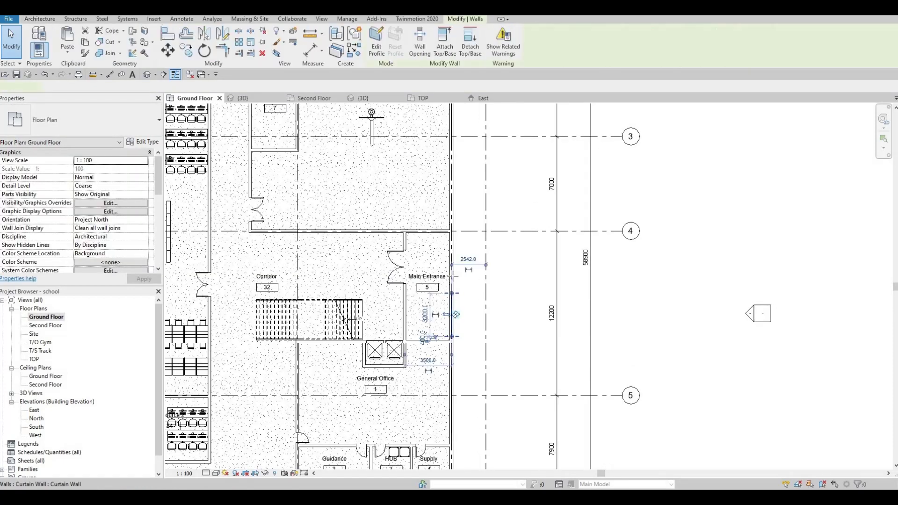
key(r)
key(s)
click(452, 336)
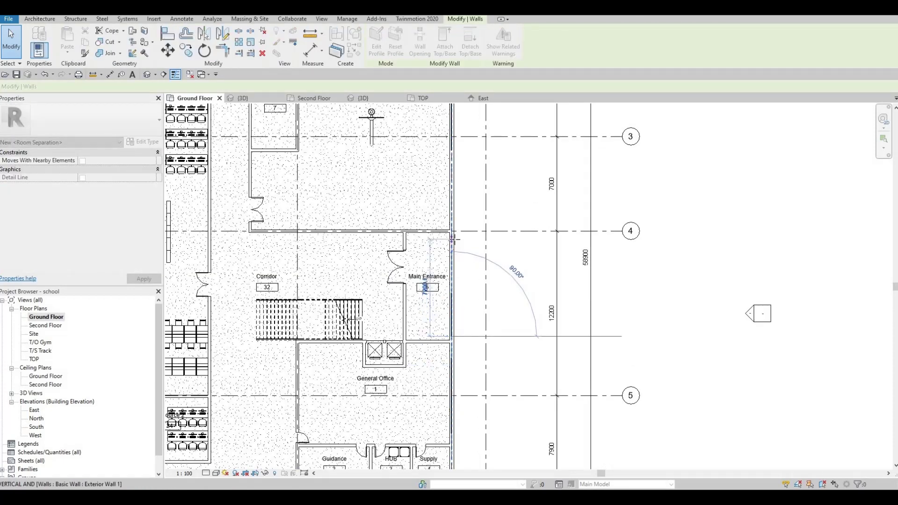
click(451, 240)
key(Escape)
key(Escape)
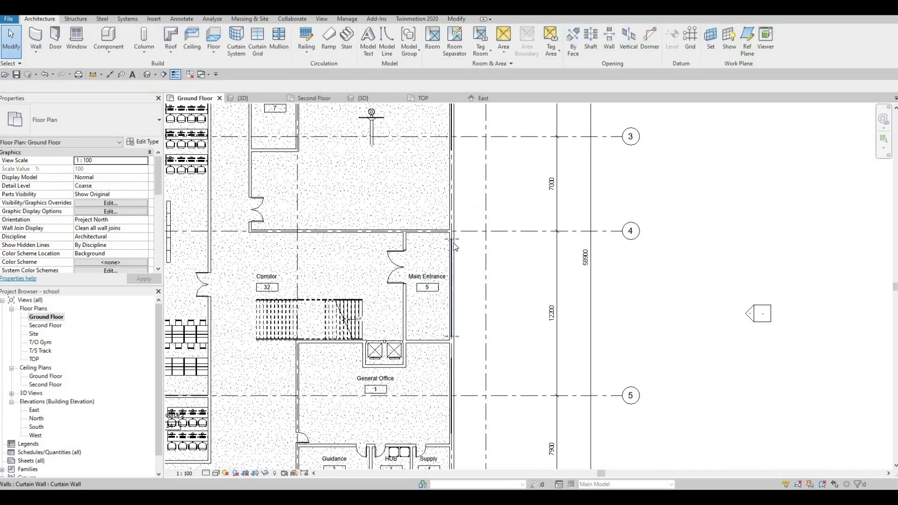
Step: Adjust the end of the Gym's curtain wall near grid 3 so the wall is about 21300 mm long
scroll(417, 293, down, 1)
middle_drag(417, 292, 395, 415)
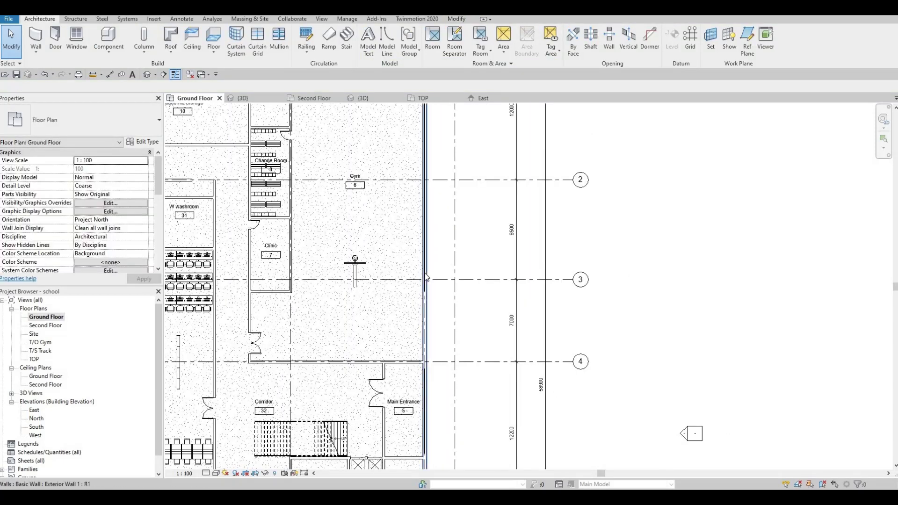
click(425, 294)
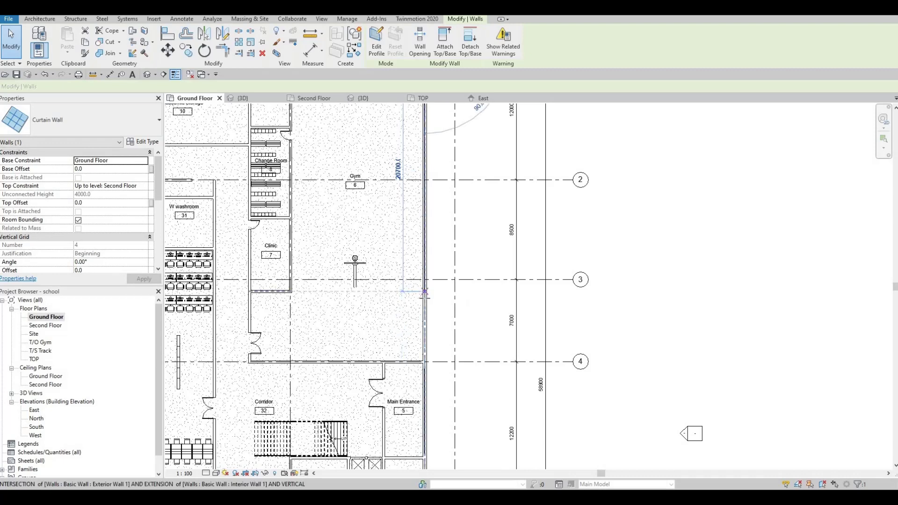
key(Escape)
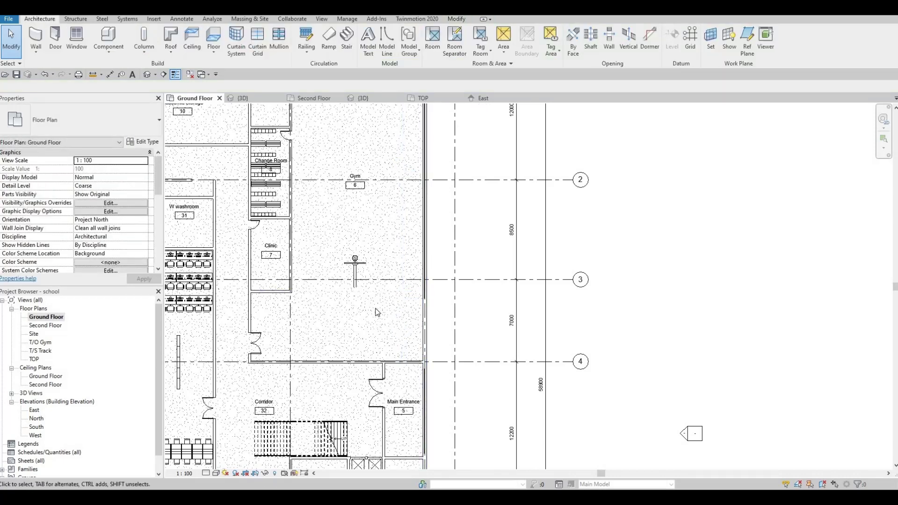
Step: Use Cut Geometry to embed the Gym, Main Entrance, General Office and General Purpose Area curtain walls in their exterior walls
scroll(269, 147, down, 2)
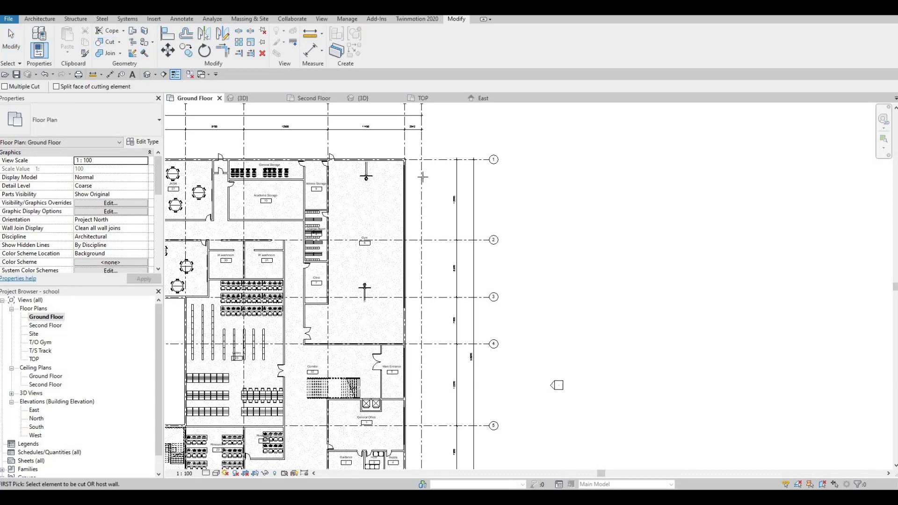
scroll(410, 173, up, 2)
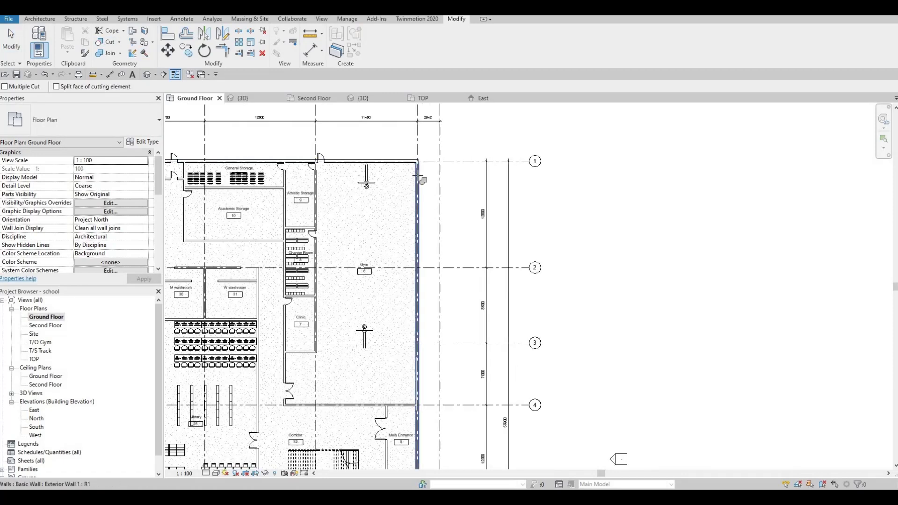
middle_drag(378, 247, 335, 67)
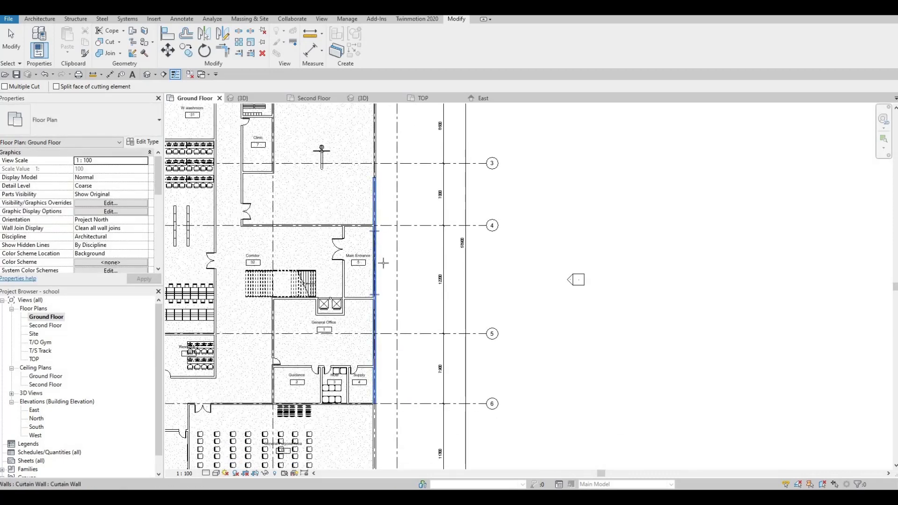
scroll(382, 263, up, 4)
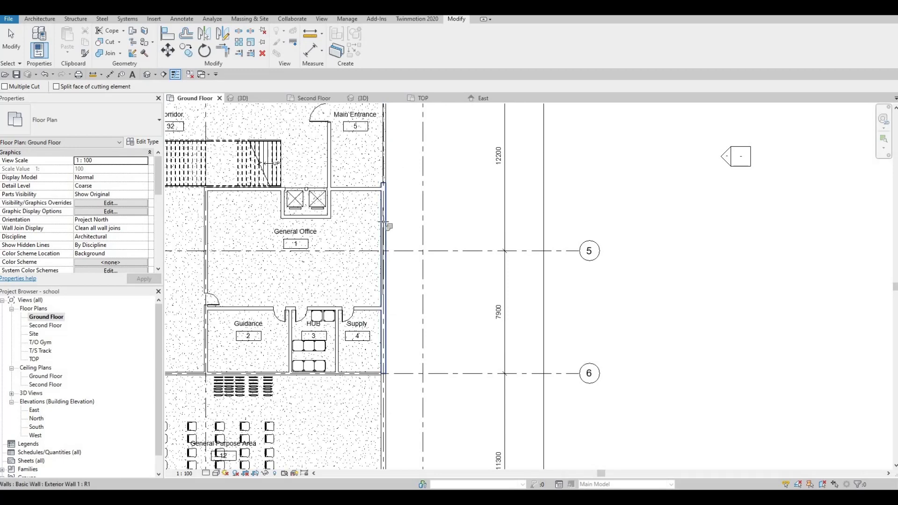
middle_drag(395, 283, 395, 200)
scroll(359, 293, down, 2)
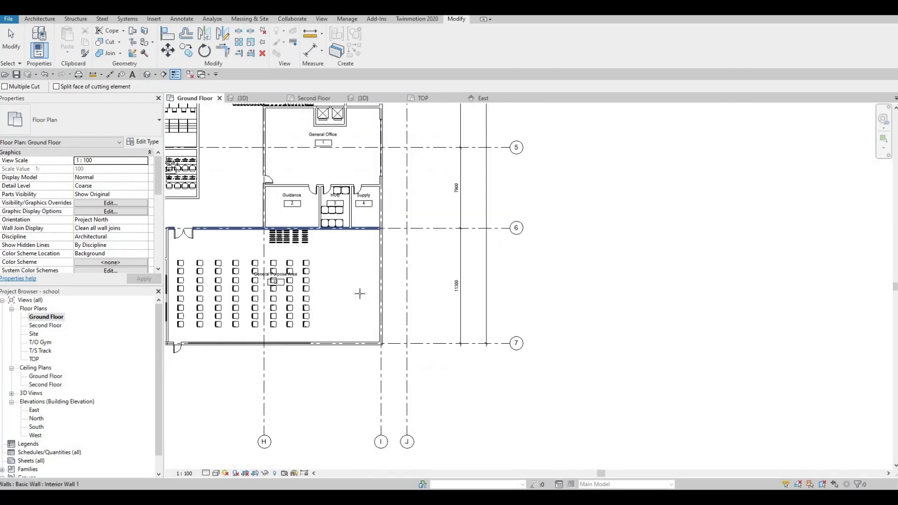
scroll(355, 315, up, 1)
scroll(355, 314, down, 1)
middle_drag(355, 315, 381, 281)
click(325, 316)
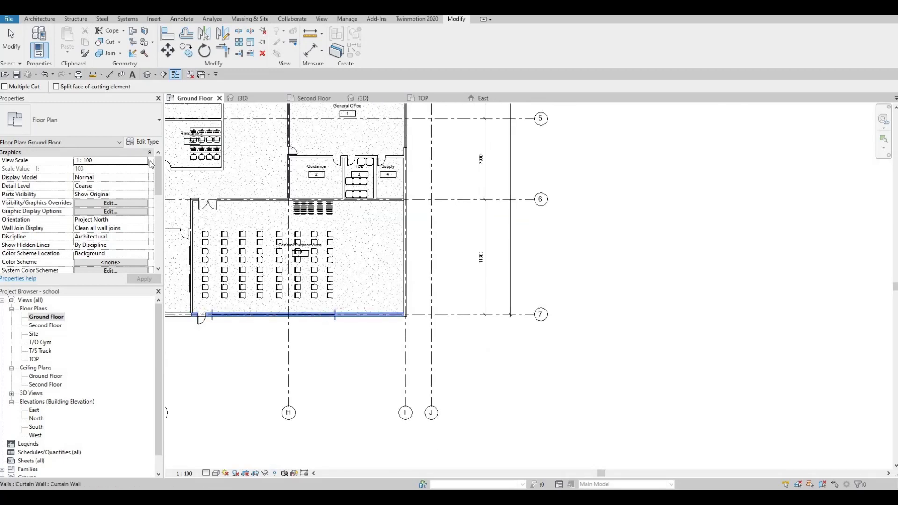
key(Escape)
Step: In the 3D view, lower the top edge of the Gym's ground-floor curtain wall to a top offset of about -760 mm
key(ctrl+Tab)
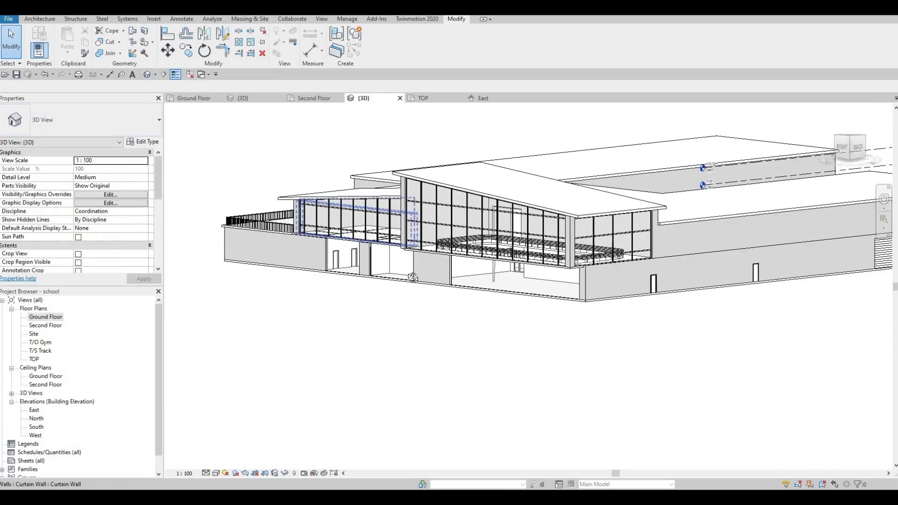
scroll(417, 265, up, 1)
scroll(507, 275, up, 2)
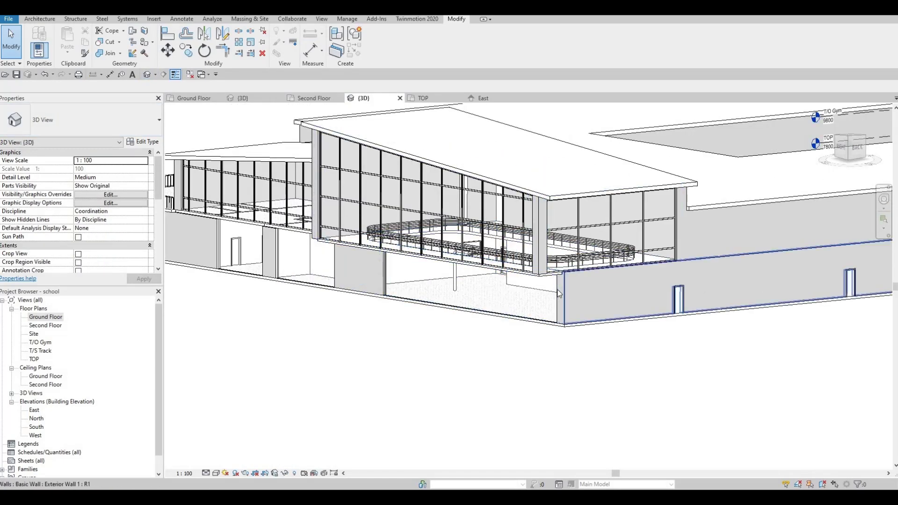
click(471, 259)
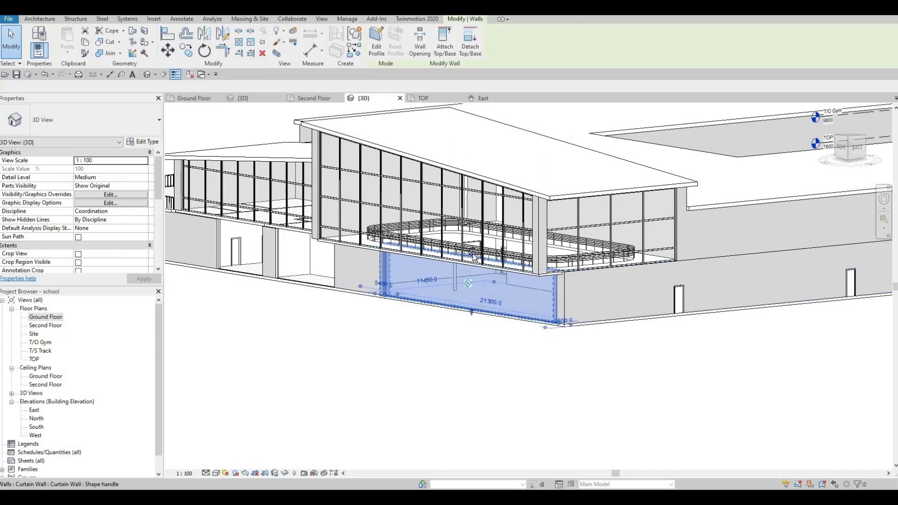
mouse_move(471, 264)
mouse_down()
mouse_move(450, 288)
mouse_move(467, 288)
mouse_up()
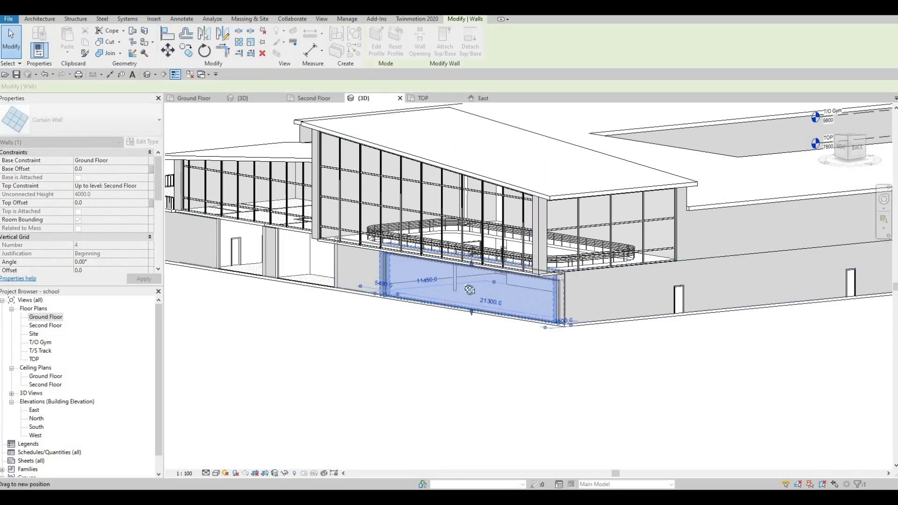
key(Escape)
Step: Fine-tune the height of the Gym curtain wall's top edge while facing the facade straight on
shift+middle_drag(467, 311, 522, 277)
shift+middle_drag(578, 344, 475, 250)
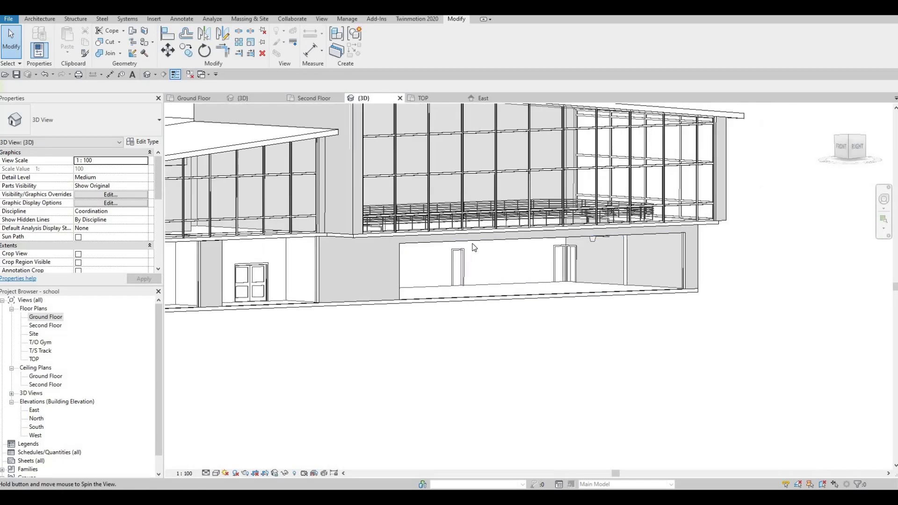
click(474, 250)
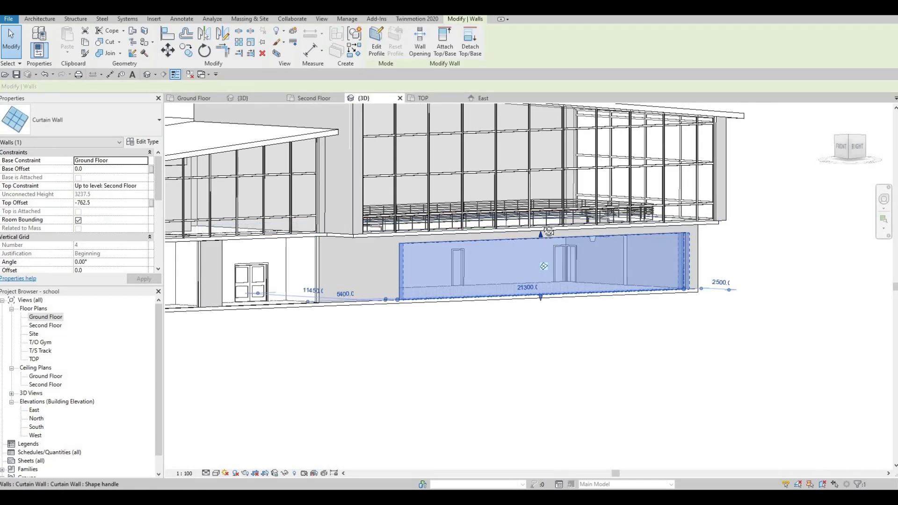
shift+middle_drag(537, 213, 543, 239)
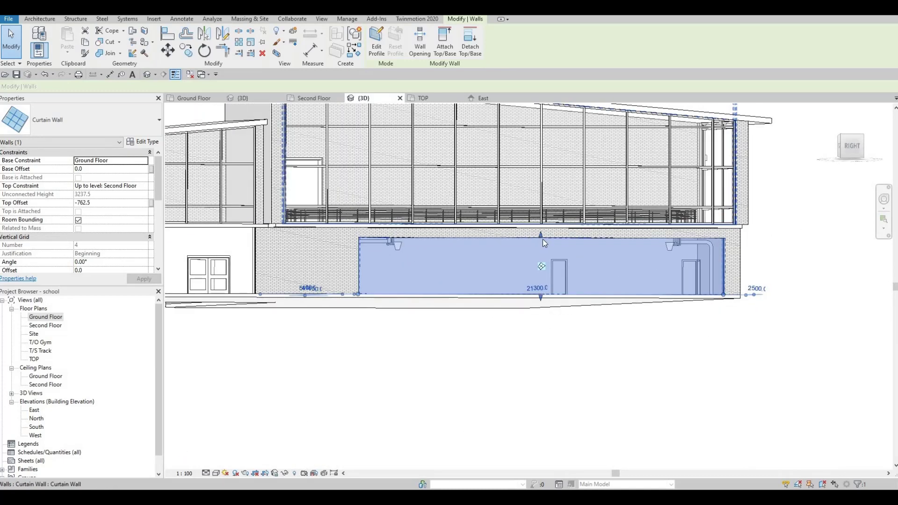
drag(541, 239, 540, 238)
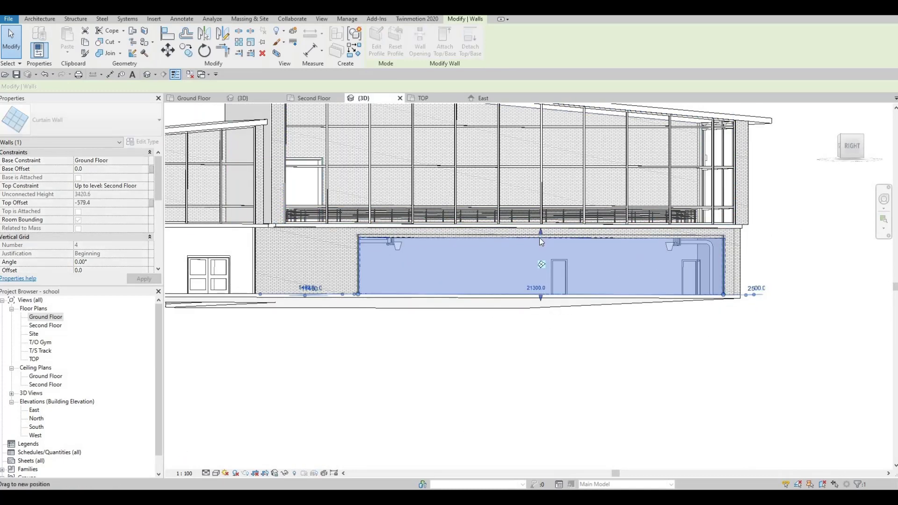
click(709, 262)
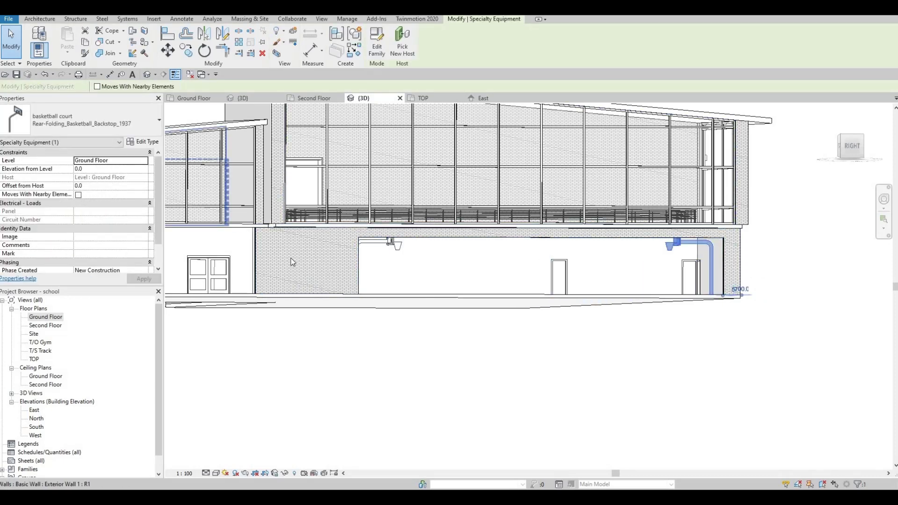
key(Escape)
Step: Align the top of the Main Entrance's curtain wall with the top edge of the Gym's curtain wall
mouse_move(402, 265)
shift+middle_down()
mouse_move(318, 267)
mouse_move(330, 256)
mouse_move(397, 263)
mouse_move(386, 261)
shift+middle_up()
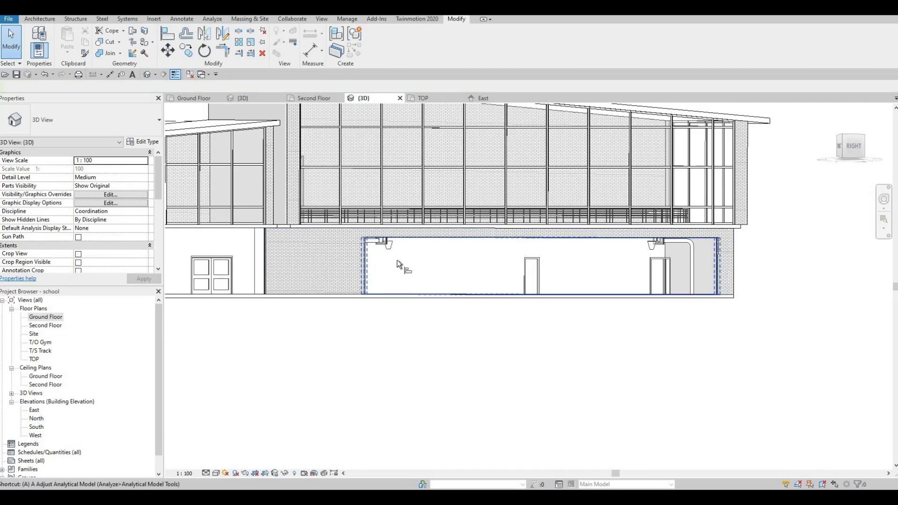
key(l)
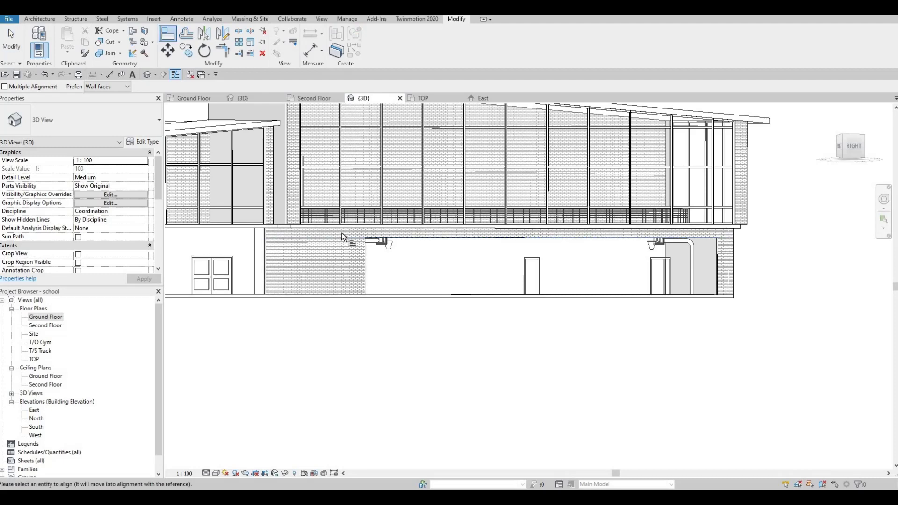
shift+middle_drag(343, 238, 335, 200)
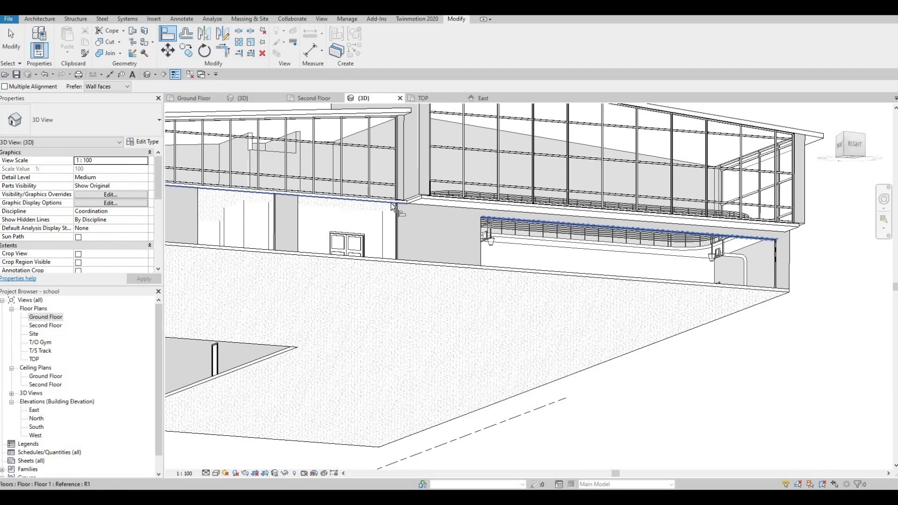
click(384, 208)
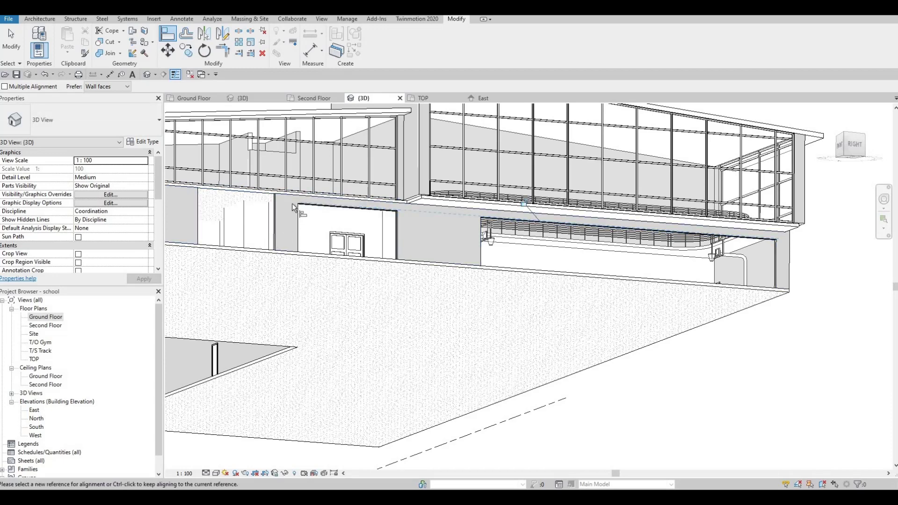
Step: Align the tops of the General Office and General Purpose Area curtain walls with the Main Entrance curtain wall's top edge
middle_drag(300, 195, 362, 195)
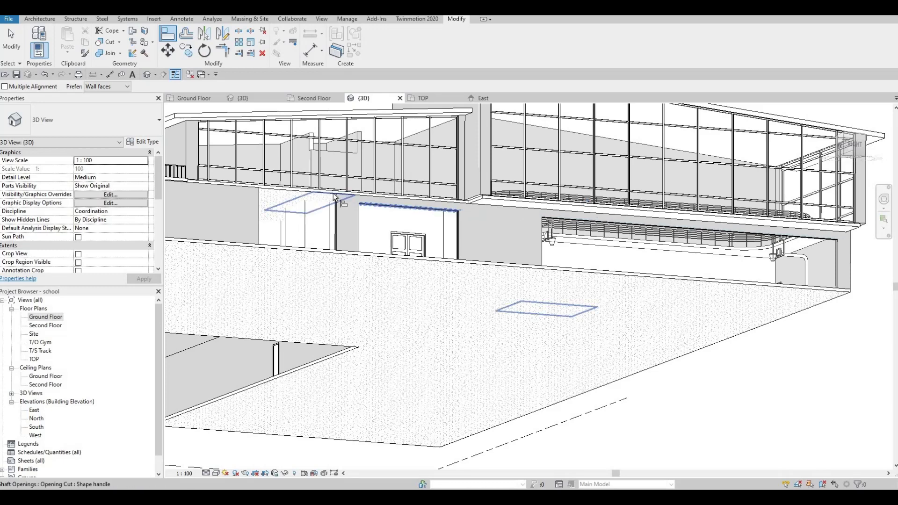
key(Tab)
key(Tab)
key(Tab)
key(Tab)
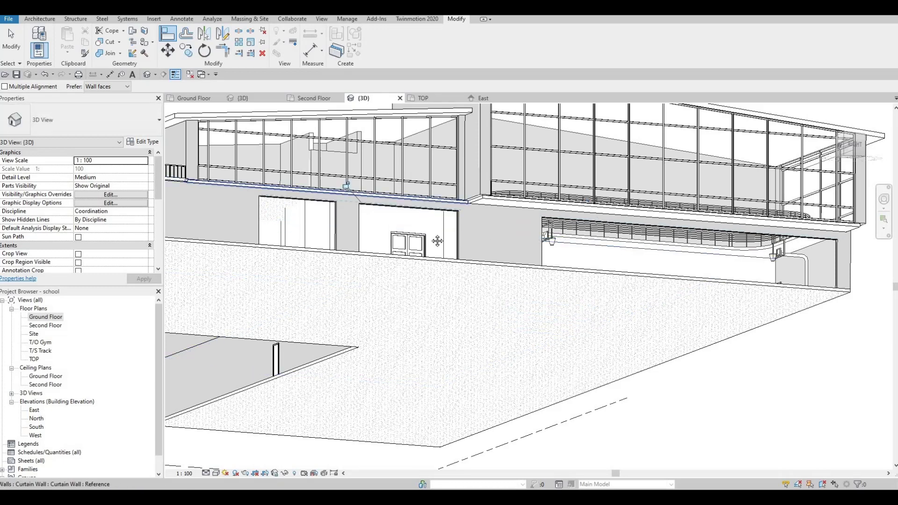
click(334, 192)
middle_drag(334, 191, 615, 180)
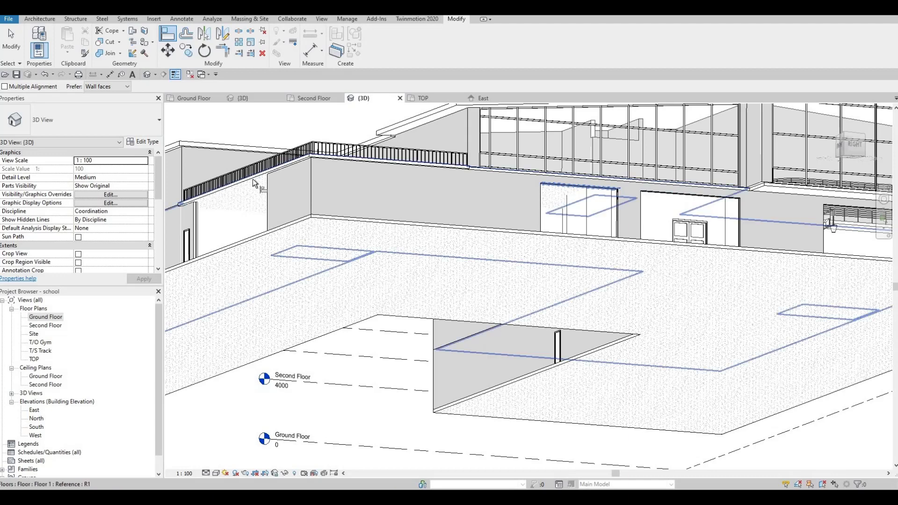
click(250, 250)
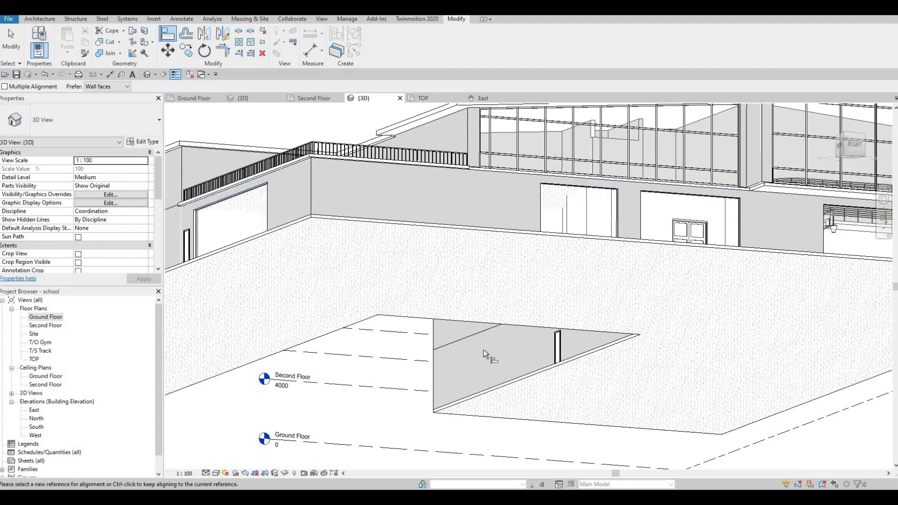
Step: Leave the Align command and open the East building elevation
shift+middle_drag(484, 354, 413, 237)
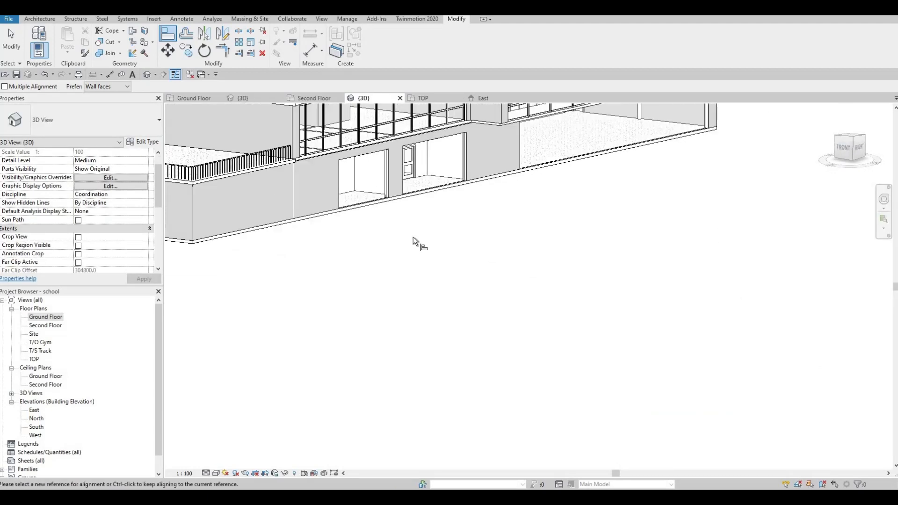
scroll(411, 236, down, 4)
scroll(319, 277, up, 2)
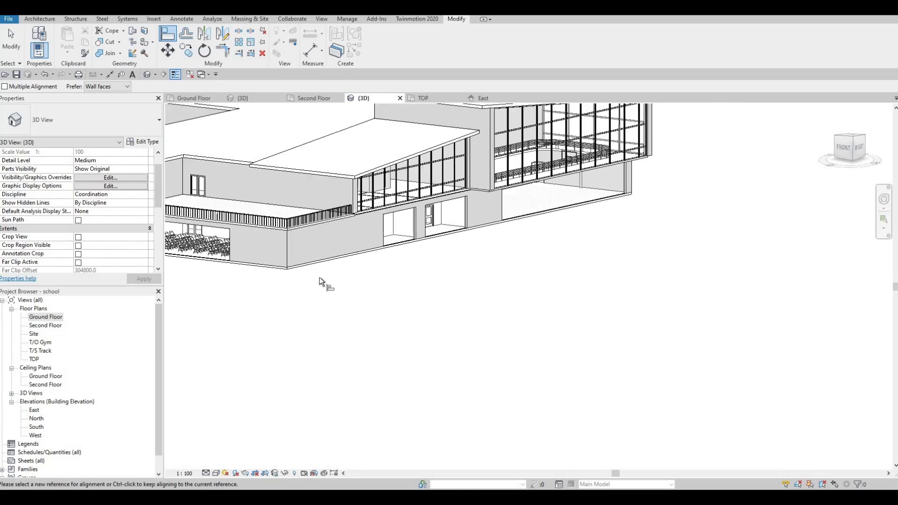
key(Escape)
middle_drag(369, 273, 371, 270)
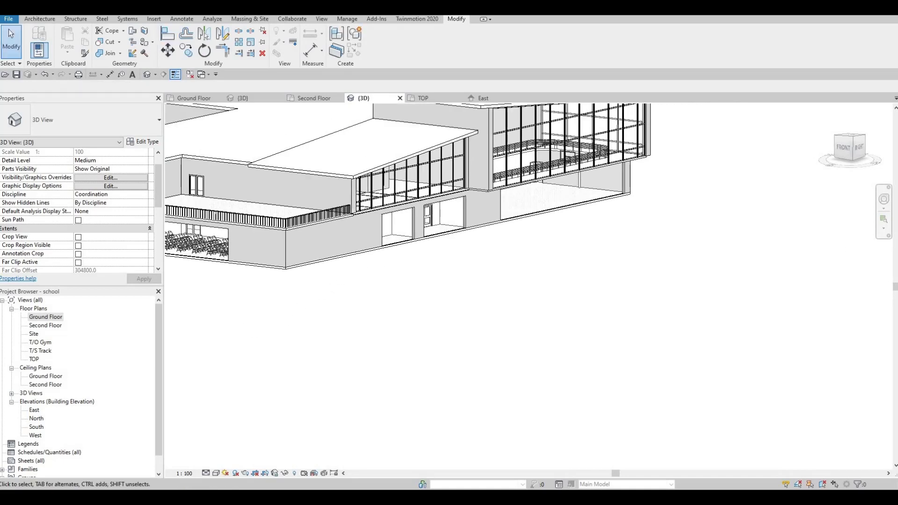
double_click(49, 407)
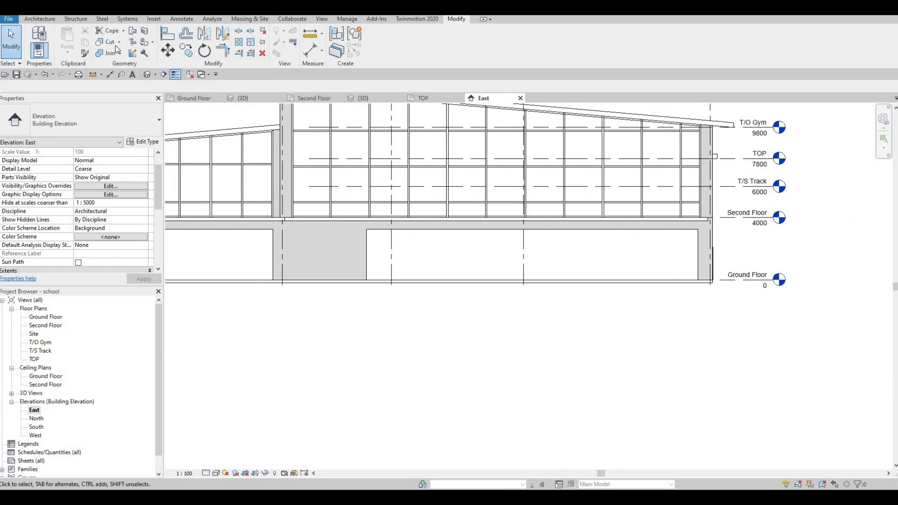
Step: Halve the wide ground-floor curtain wall between grids 4 and 1 with a vertical grid line, then divide its left half into 1331.3 mm bays
click(41, 20)
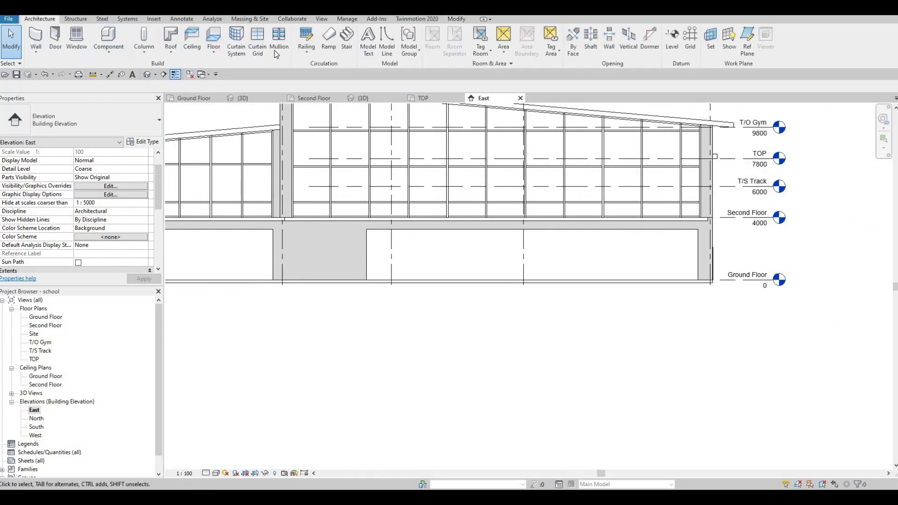
key(c)
key(g)
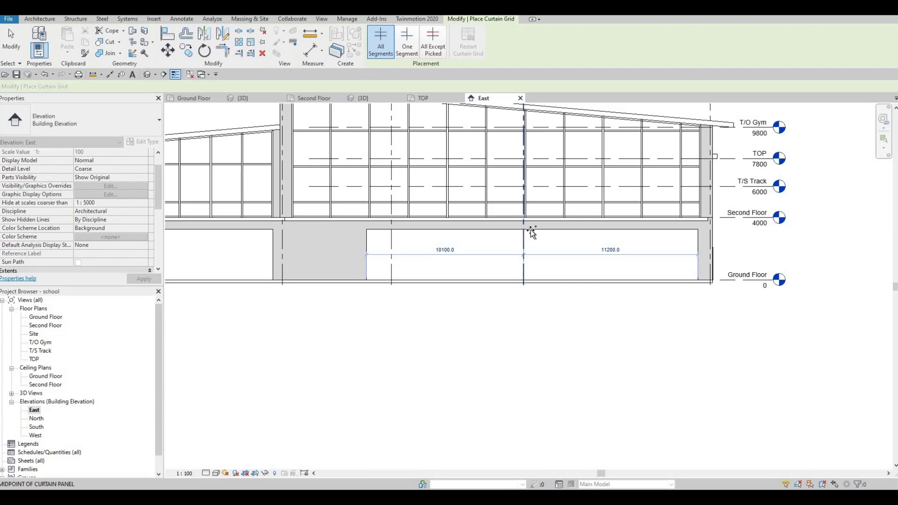
scroll(532, 229, up, 2)
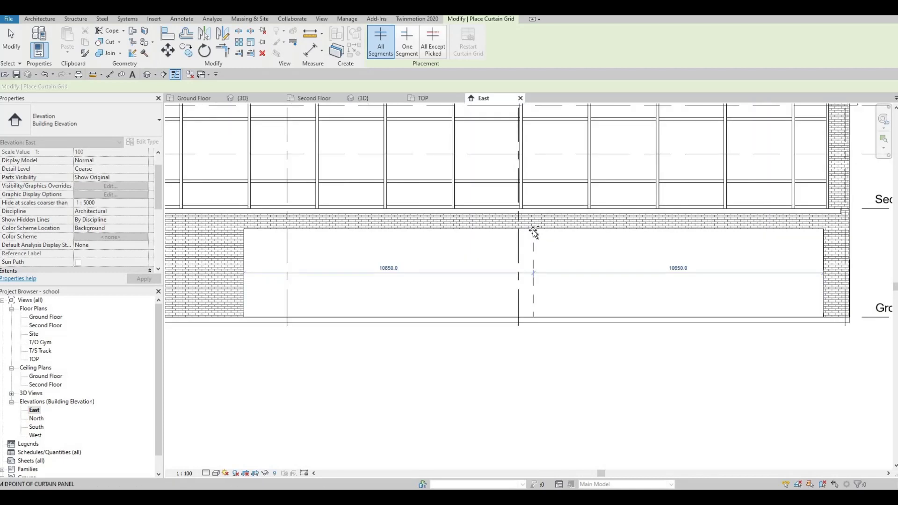
click(420, 227)
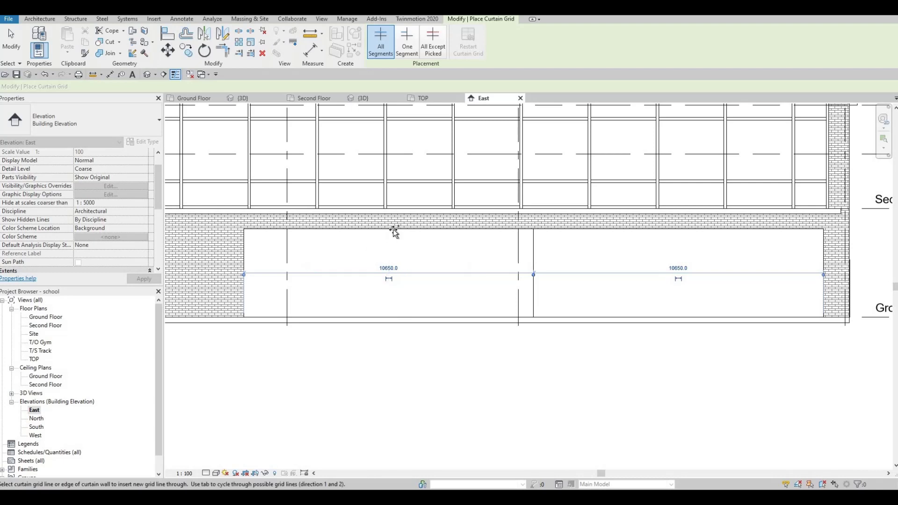
click(323, 231)
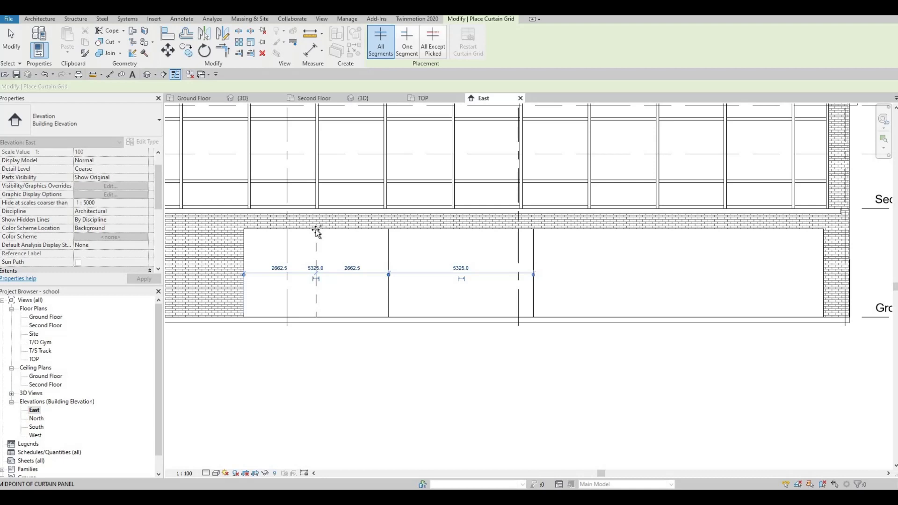
click(298, 231)
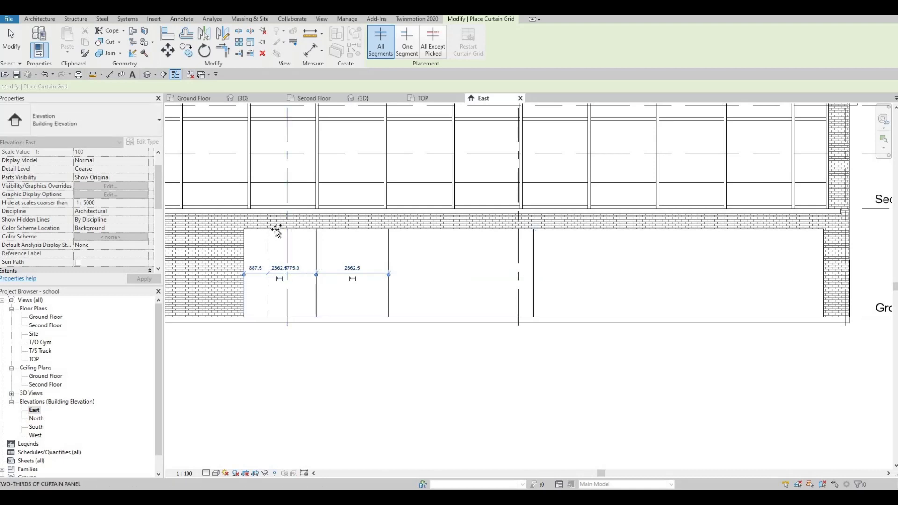
click(296, 233)
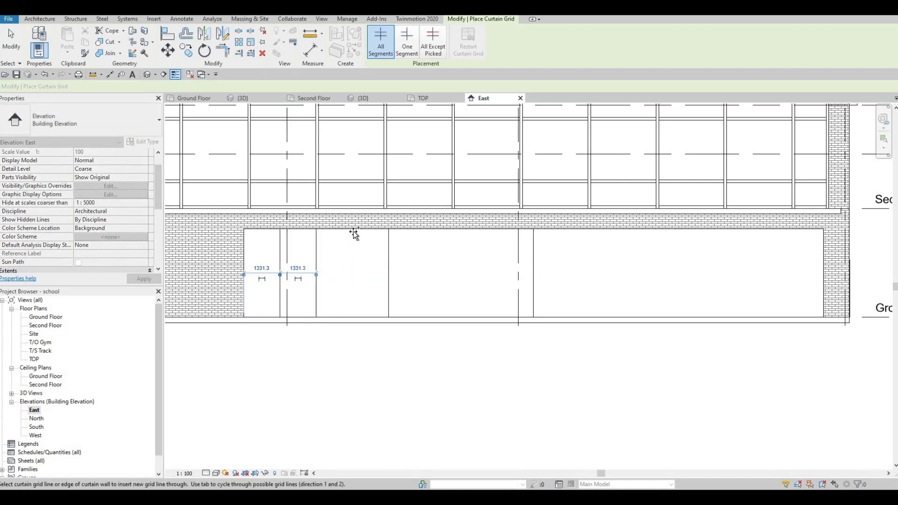
click(454, 230)
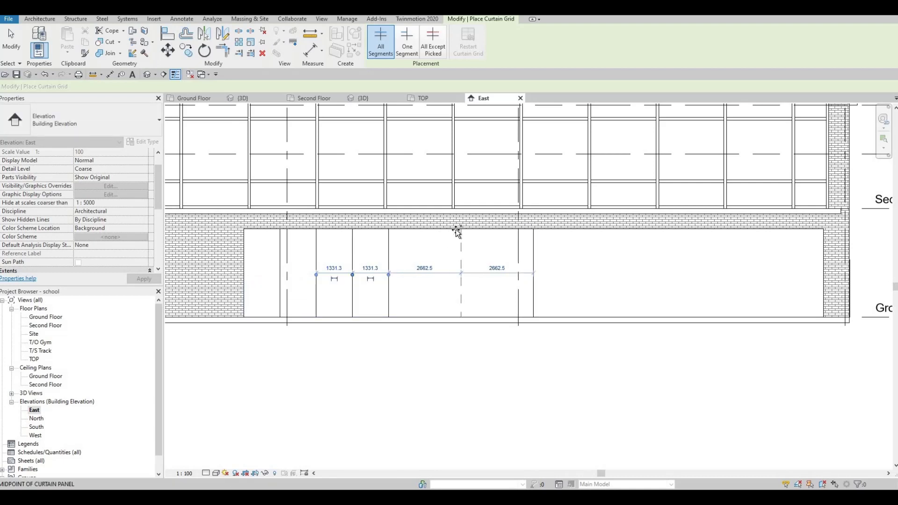
click(430, 230)
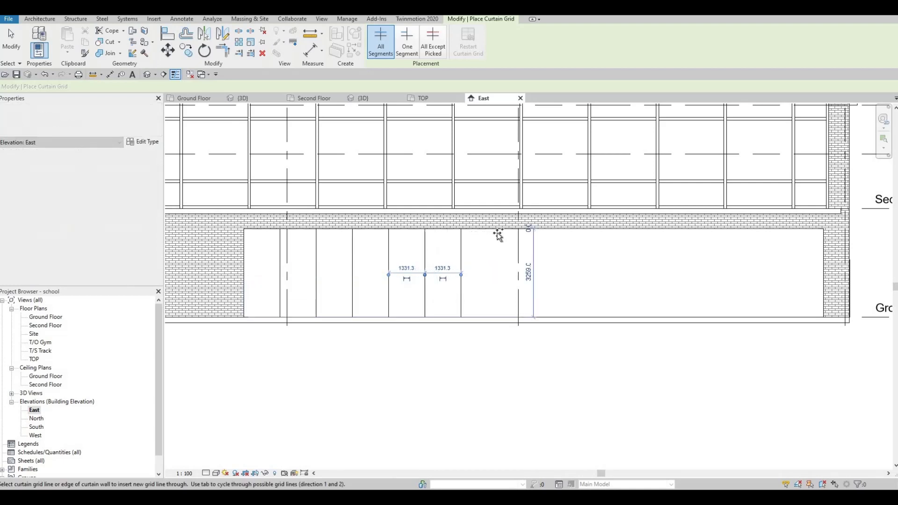
click(612, 237)
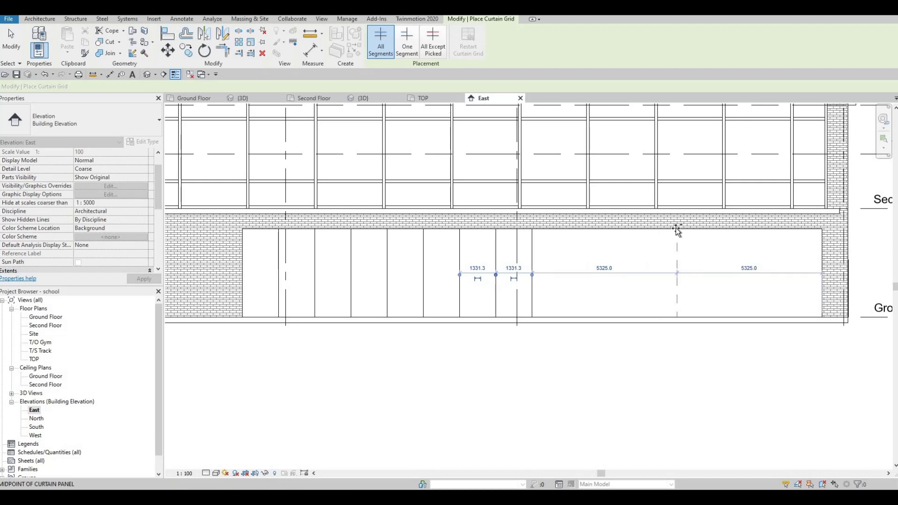
Step: Divide the right half of the same curtain wall with vertical grid lines at successive midpoints, spaced 1331.3 mm apart
click(676, 229)
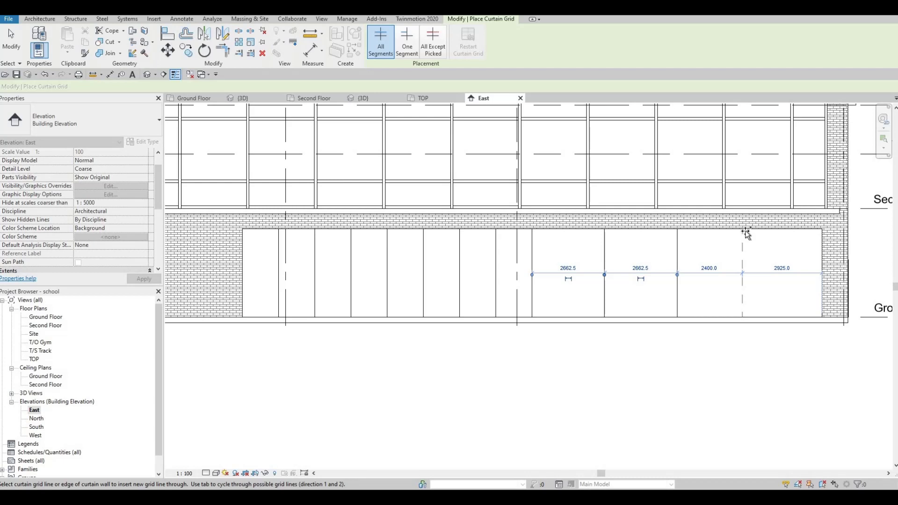
click(745, 231)
click(714, 229)
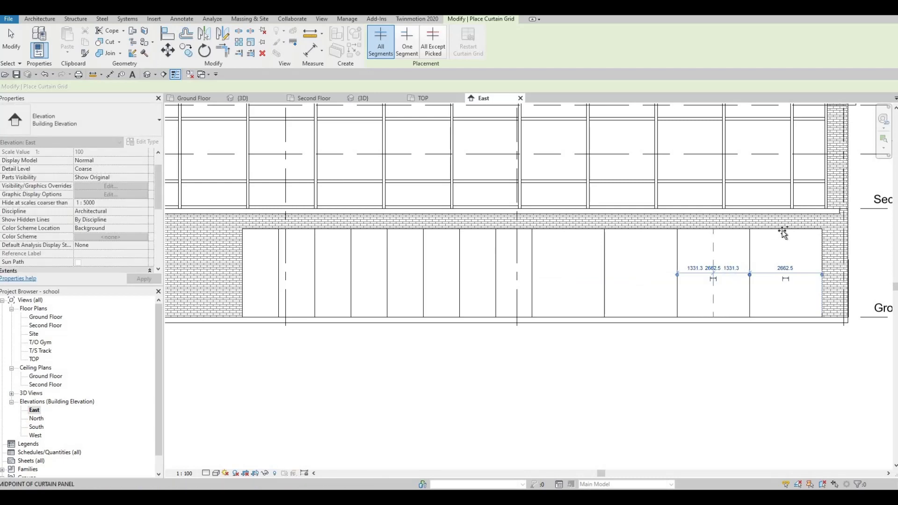
click(780, 231)
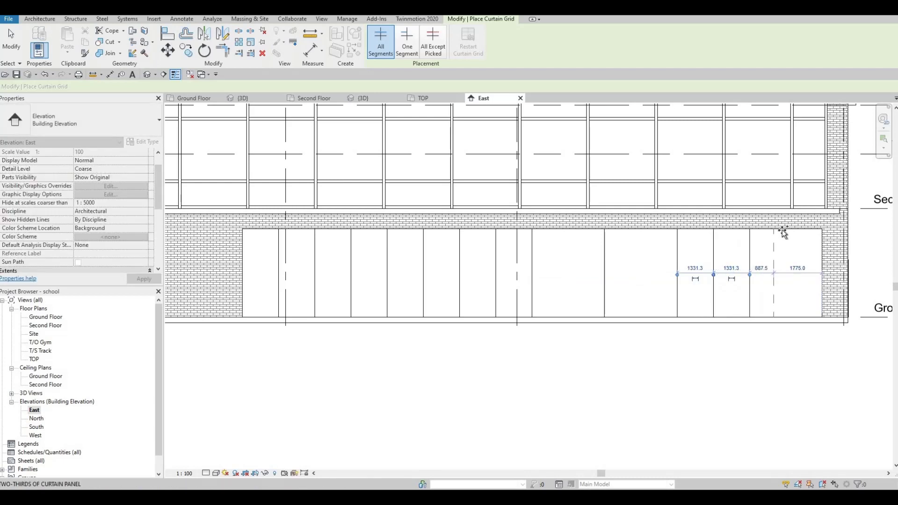
click(641, 229)
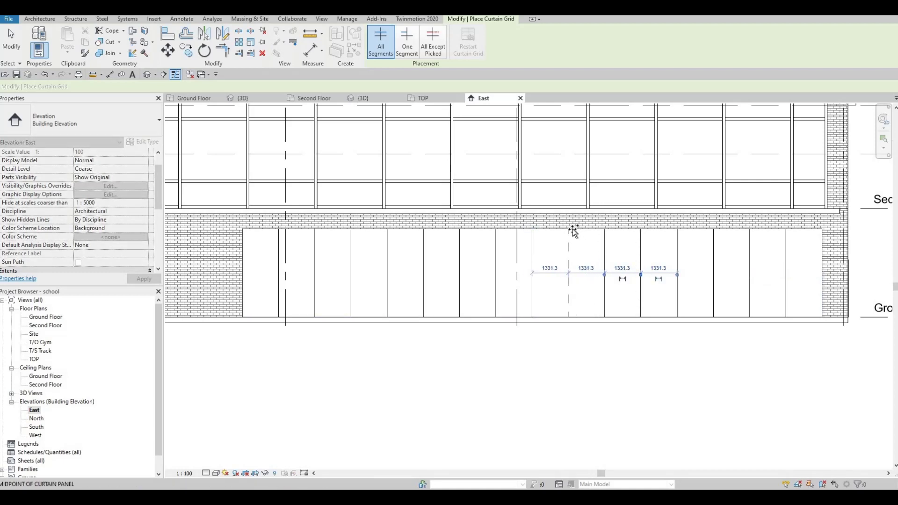
Step: Add two horizontal grid lines to this curtain wall, 700 mm below its top edge and 700 mm above its bottom edge
click(241, 248)
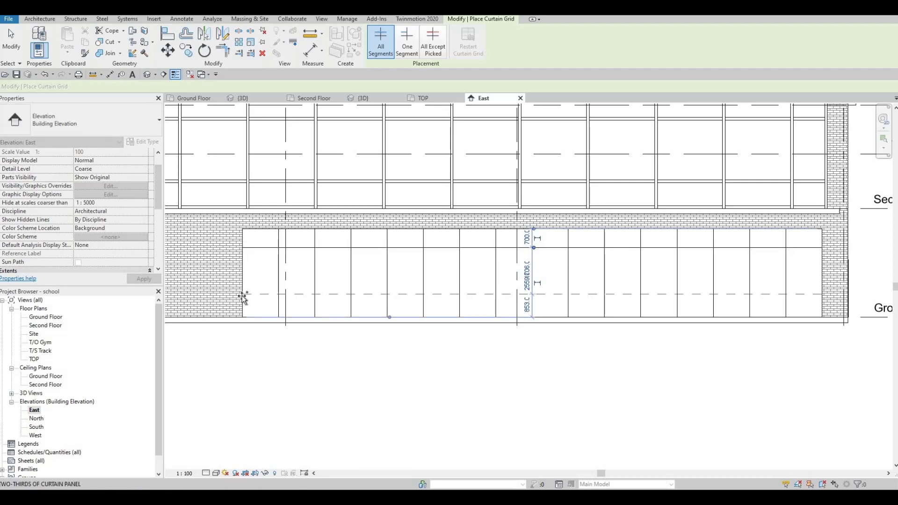
click(501, 300)
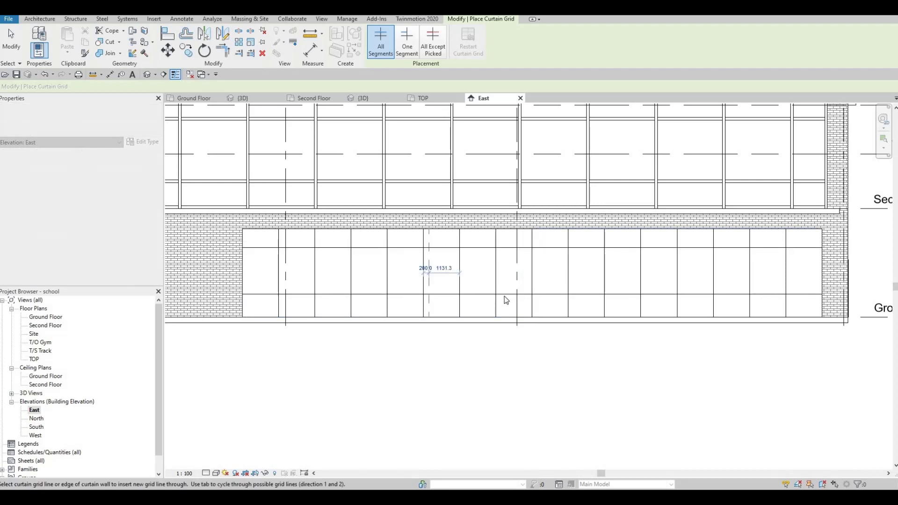
key(Escape)
key(Escape)
click(525, 309)
click(527, 305)
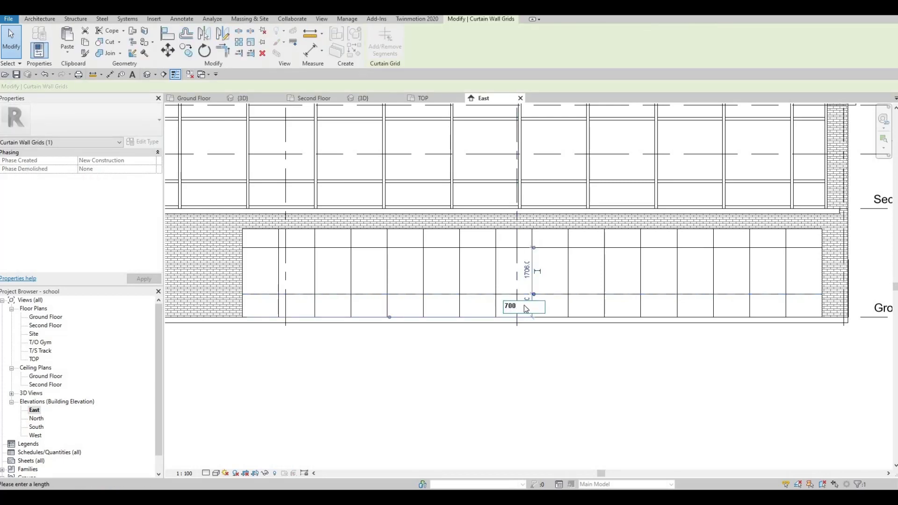
key(Return)
key(Escape)
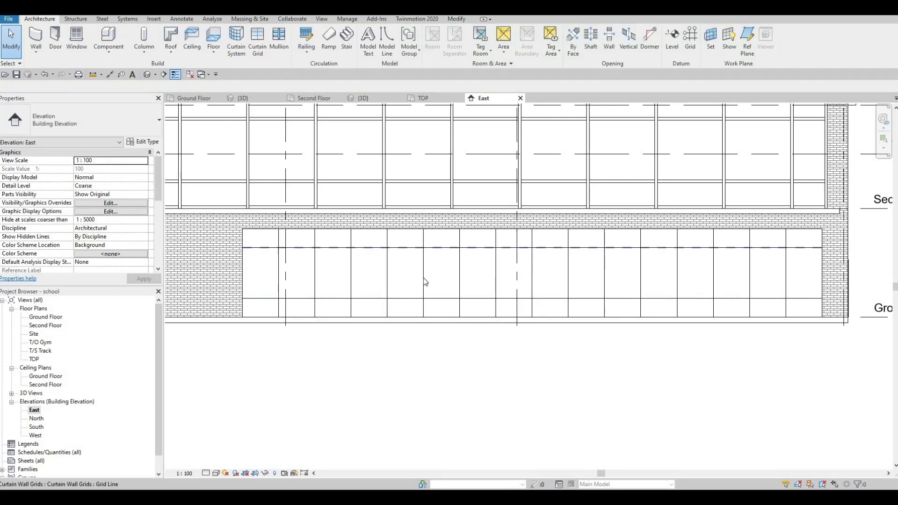
click(497, 248)
scroll(489, 285, down, 5)
key(Escape)
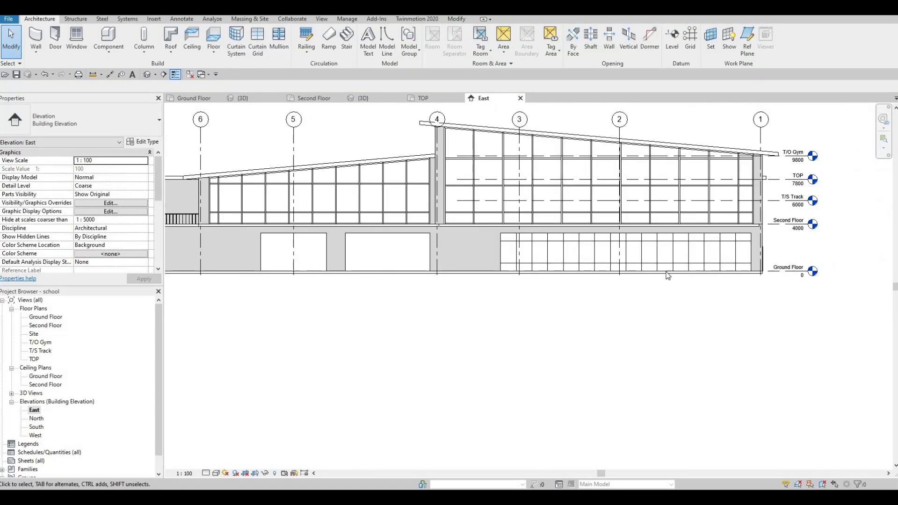
Step: Place a vertical grid line 2400 mm from the left edge of the curtain wall between grids 5 and 4, removing the extra grid lines
middle_drag(506, 255, 526, 254)
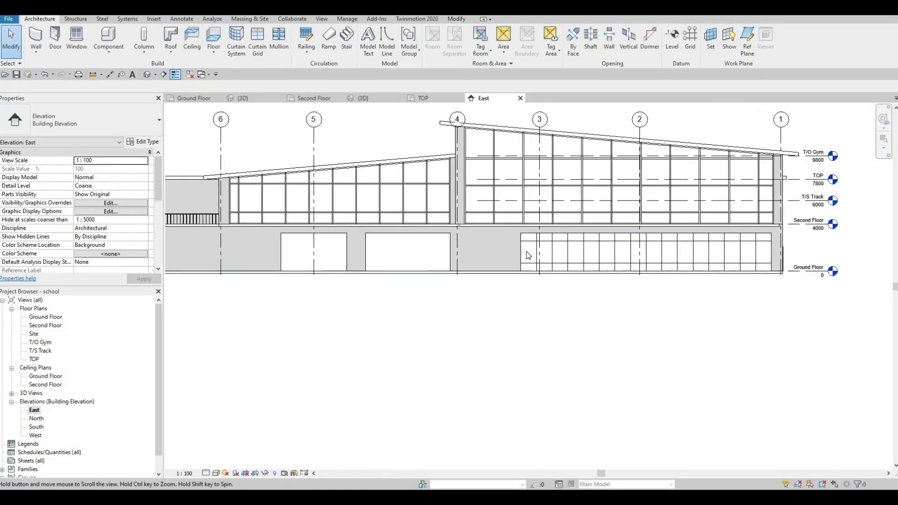
scroll(526, 255, up, 3)
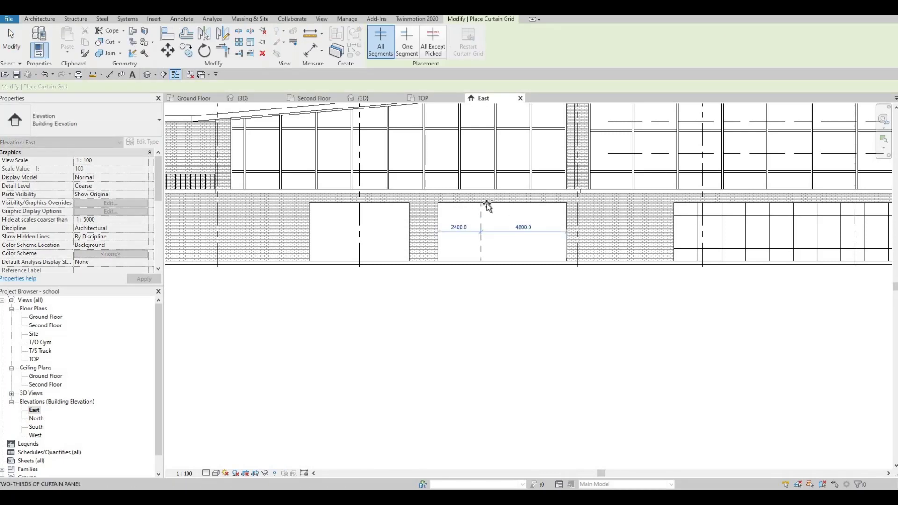
click(522, 206)
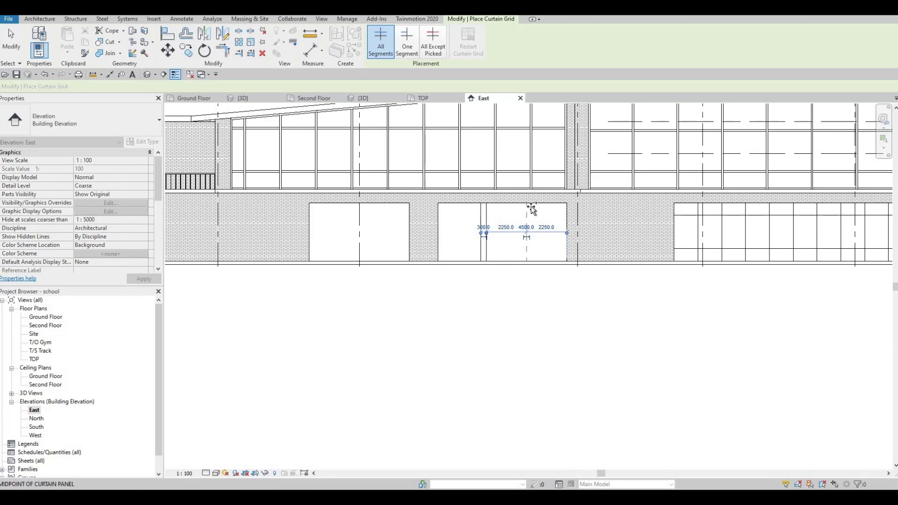
key(Escape)
scroll(473, 221, up, 2)
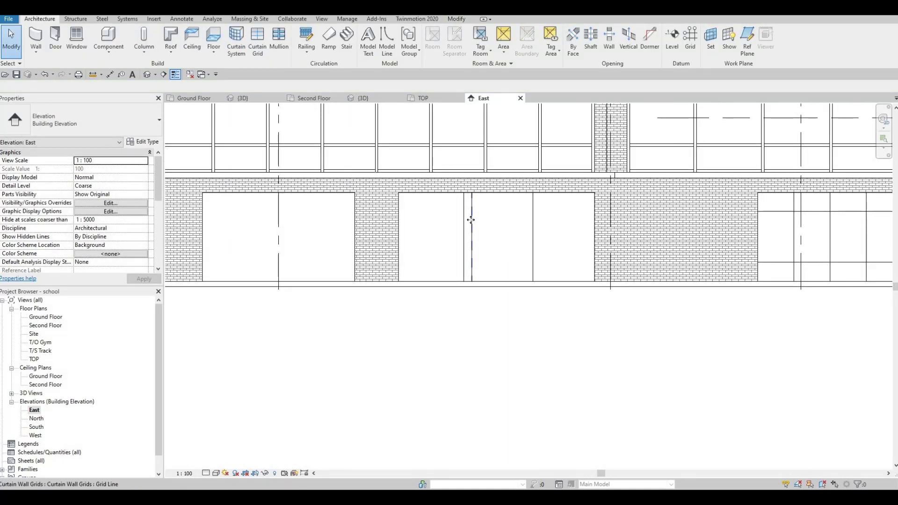
click(472, 231)
key(Escape)
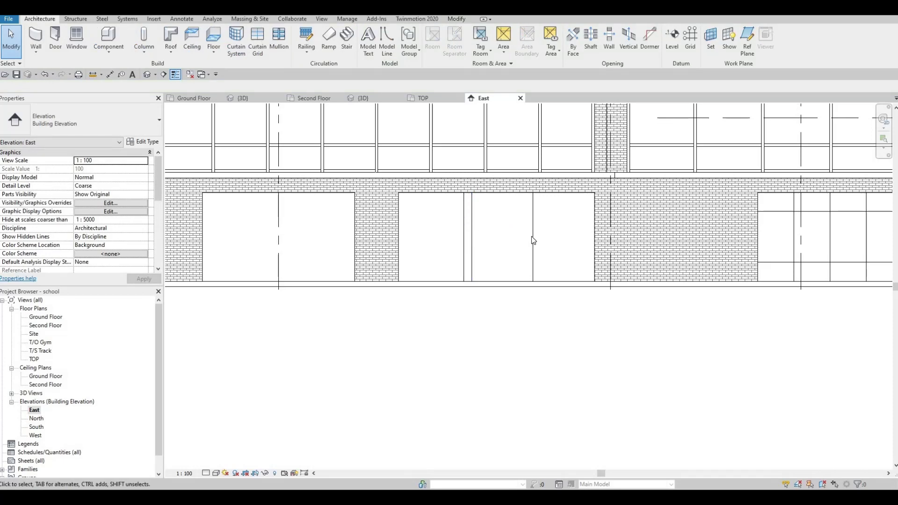
scroll(533, 240, down, 1)
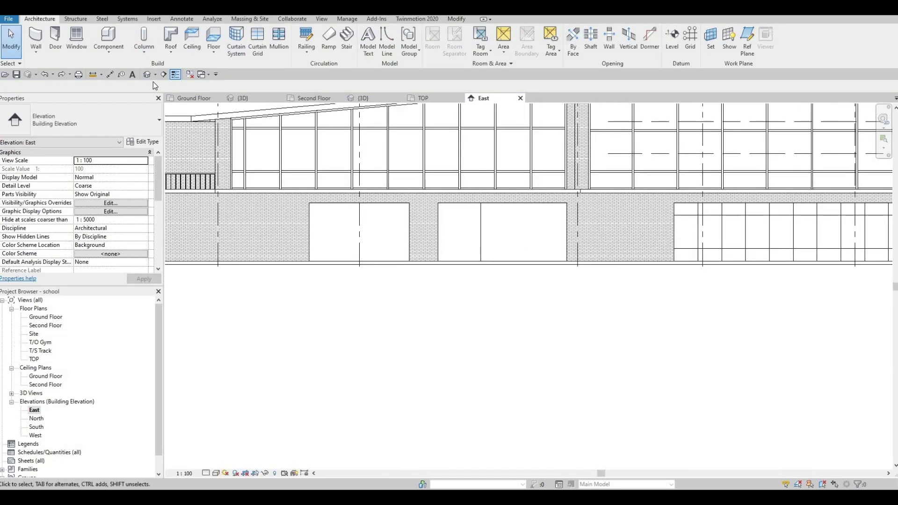
Step: Add a second vertical grid line at the midpoint of the remaining panel, dividing this curtain wall into three 2400 mm bays
click(252, 39)
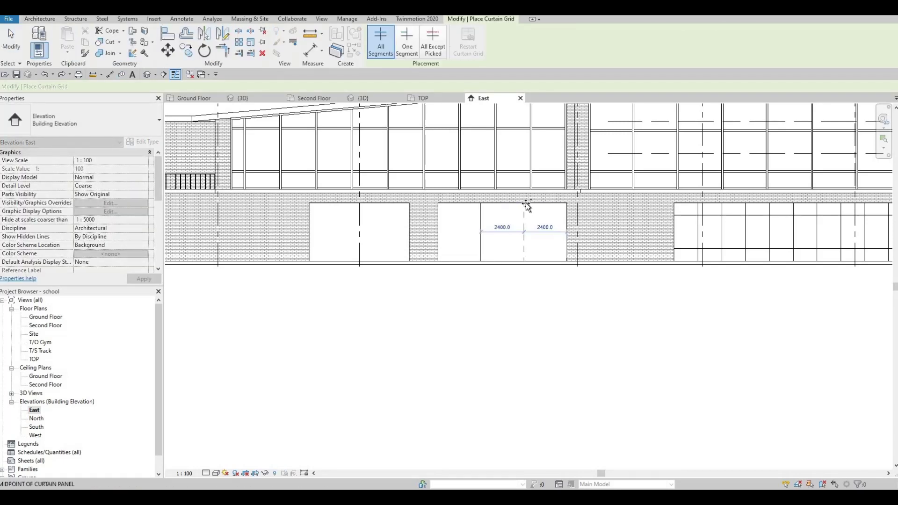
click(490, 228)
key(Escape)
click(481, 230)
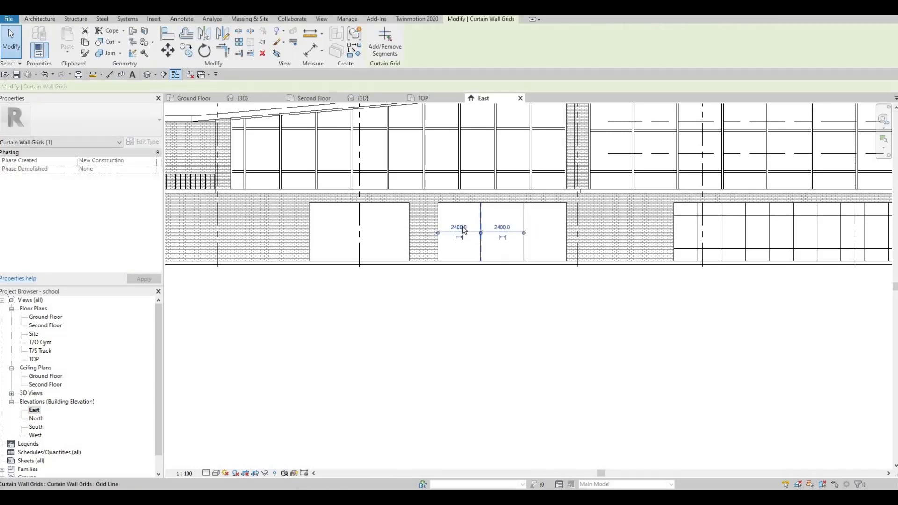
key(Escape)
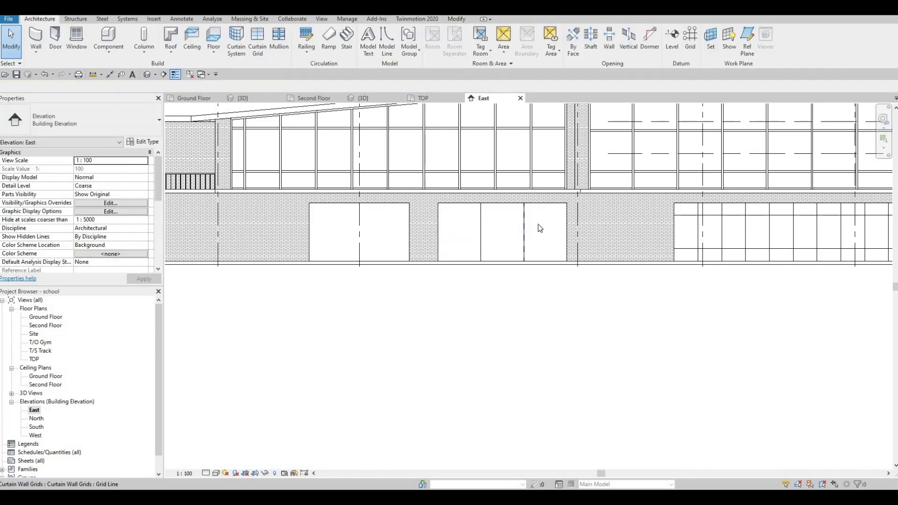
click(523, 225)
key(Escape)
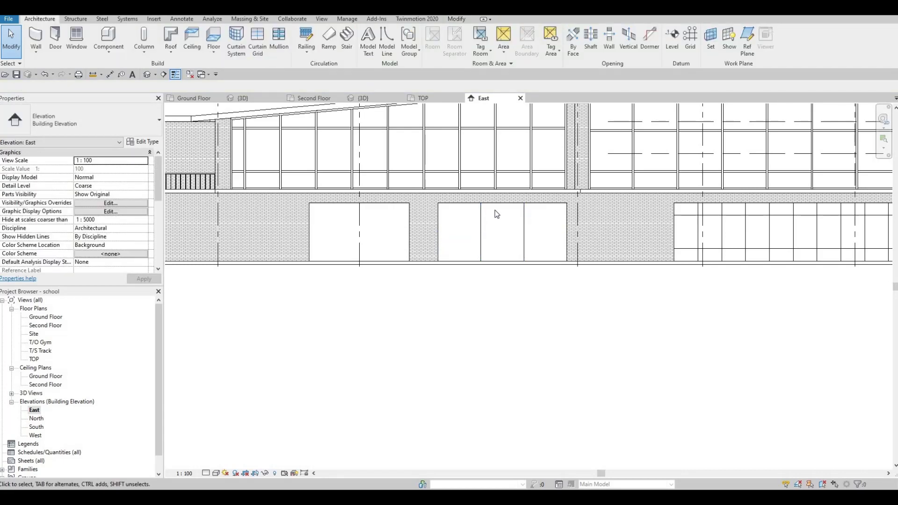
Step: Open the spacing between the left vertical grid line and its right neighbour for editing in the curtain wall between grids 5 and 4
scroll(493, 223, up, 2)
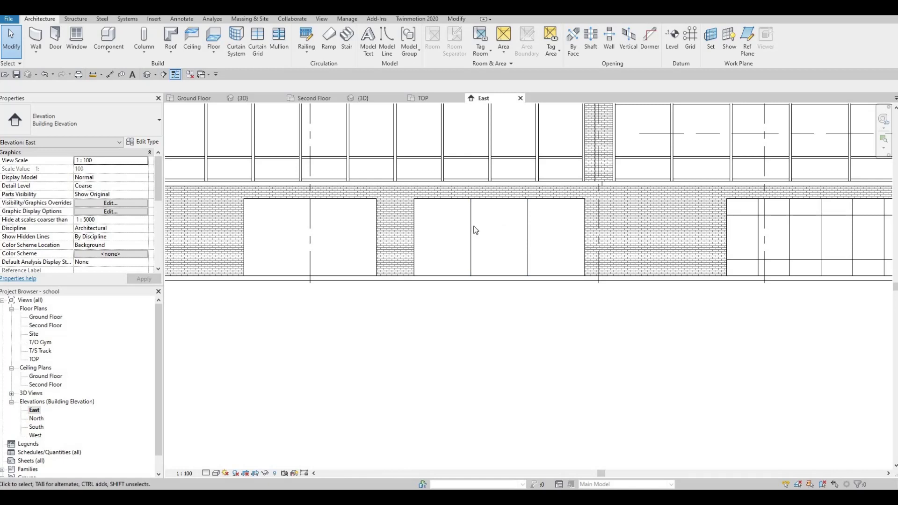
click(471, 230)
click(489, 230)
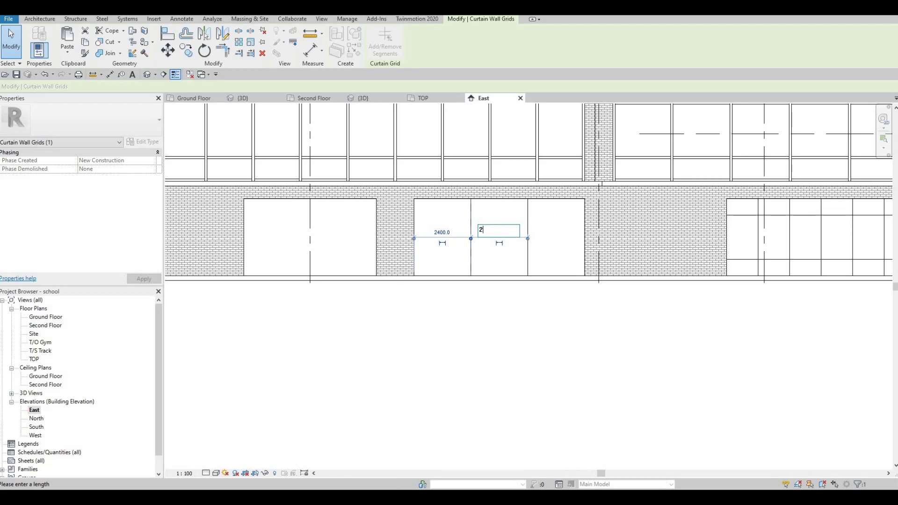
Step: Set the distance between the middle ground-floor opening's two vertical grid lines to 2500 mm, then widen the central bay slightly by moving the right-hand line
text(2500)
key(Return)
key(Escape)
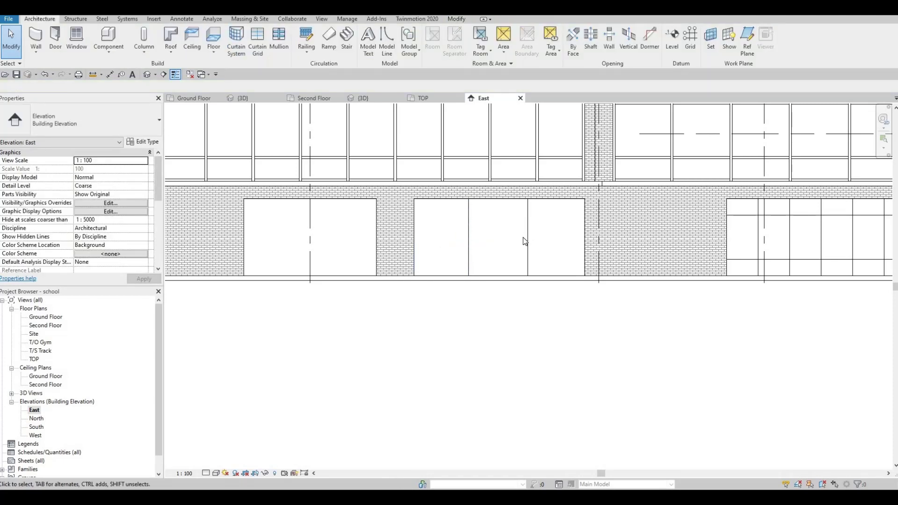
click(523, 237)
click(503, 232)
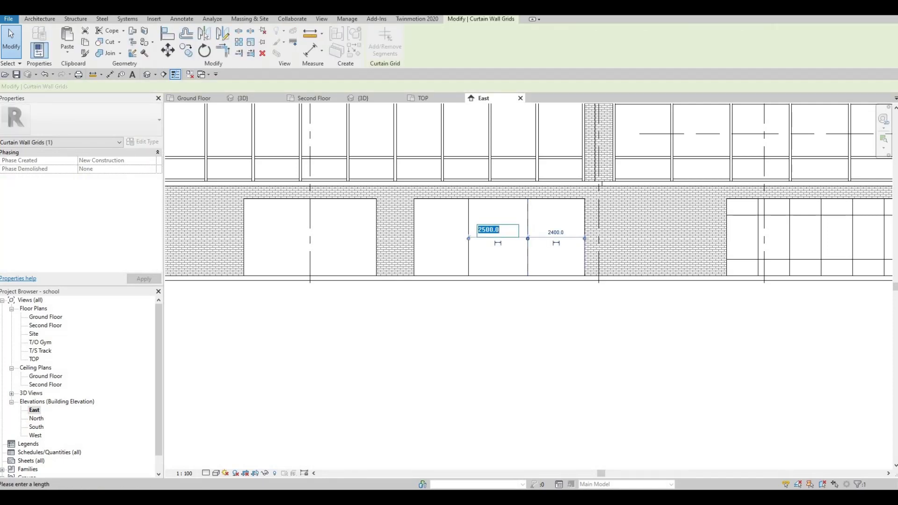
key(Return)
key(Escape)
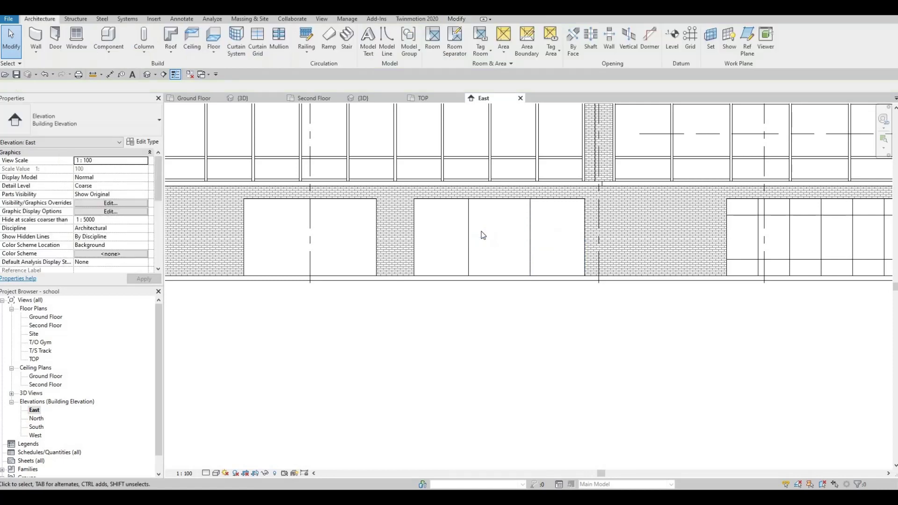
Step: Add a grid line 700 mm below the middle opening's head, plus single-segment lines about 853 mm (right bay) and 569 mm (left bay) above its base
click(260, 43)
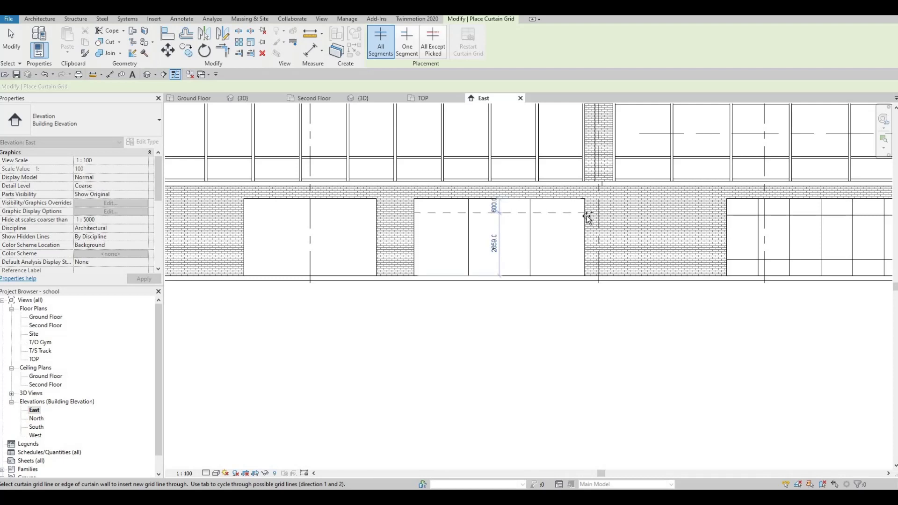
click(589, 256)
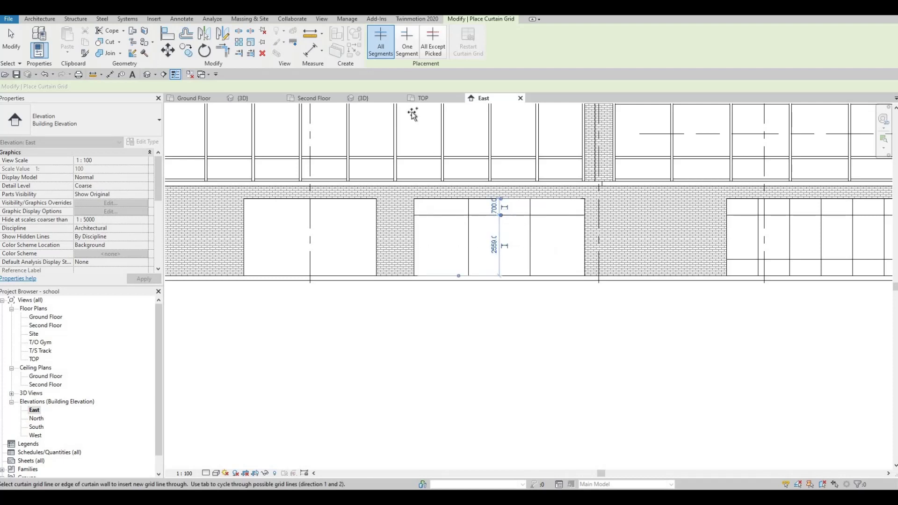
click(406, 46)
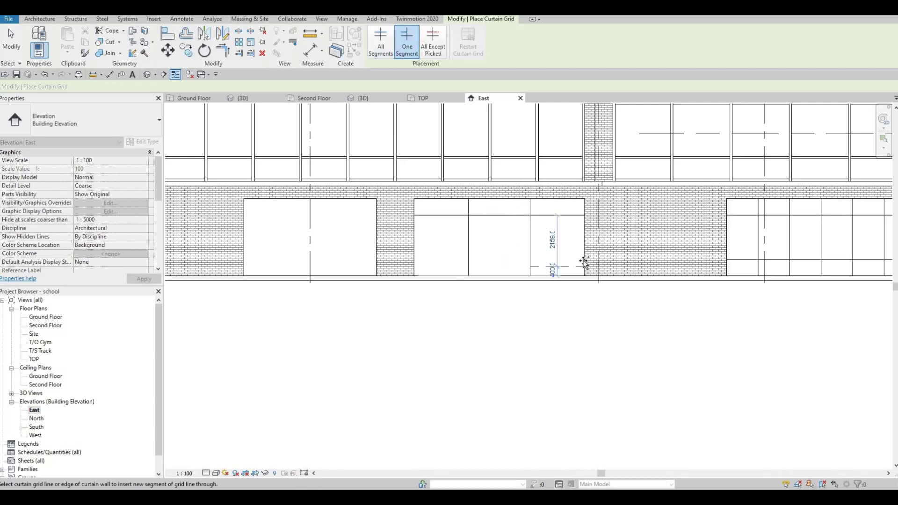
click(583, 263)
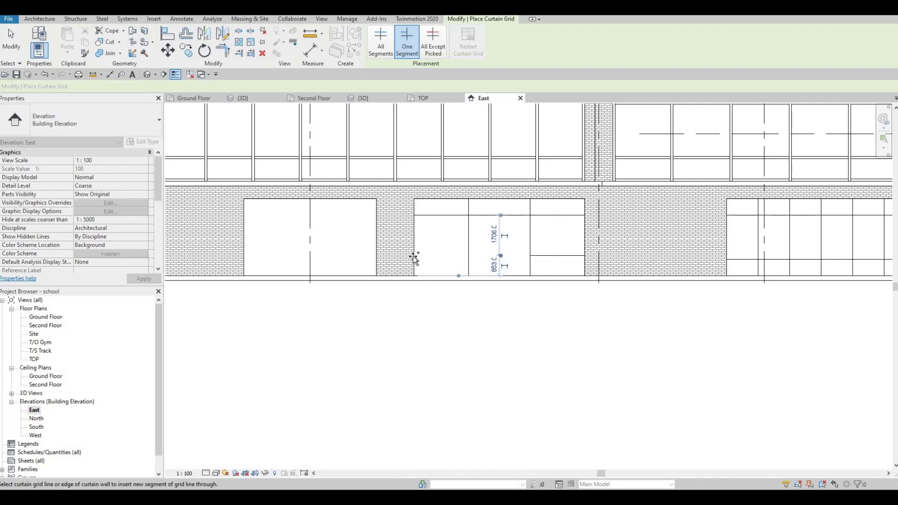
click(435, 262)
key(Escape)
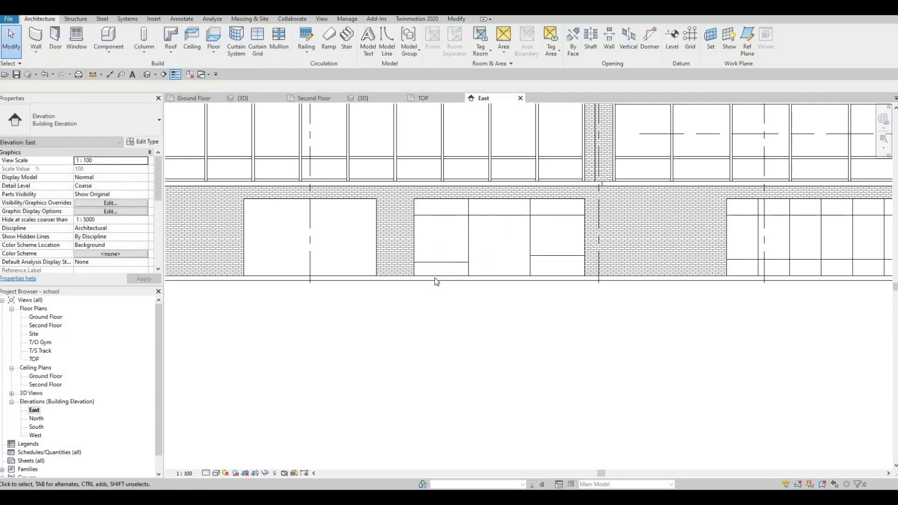
Step: Align the right bay's lower grid line with the lower grid line of the long curtain wall beyond the brick pier
key(a)
key(l)
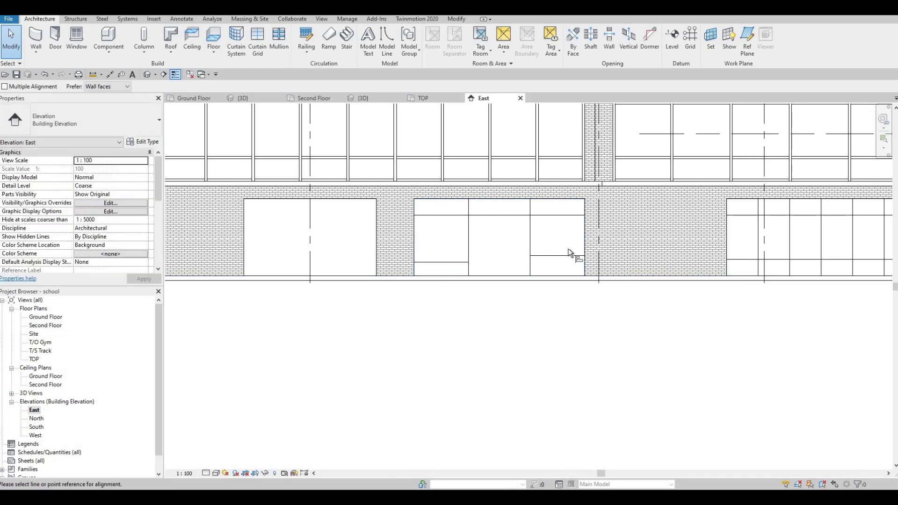
click(569, 256)
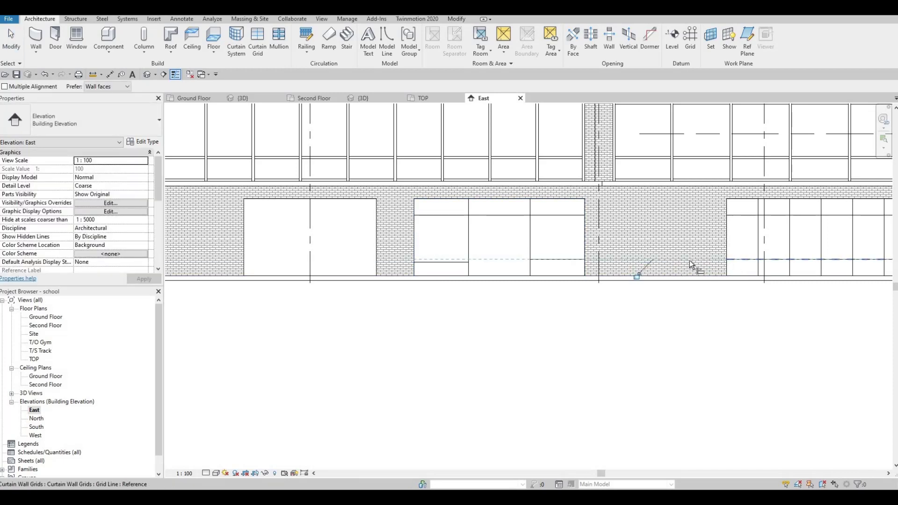
Step: Try to align the left bay's lower grid line with the right bay's lower line
click(465, 262)
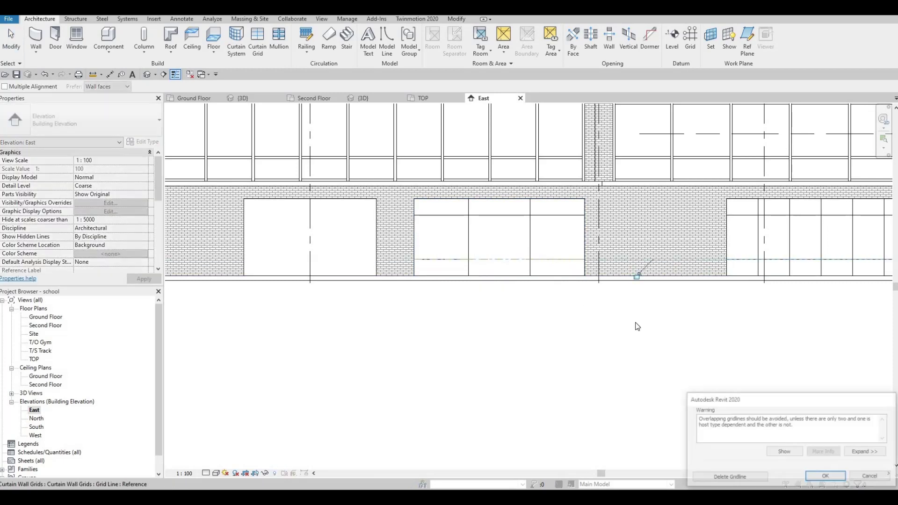
key(Escape)
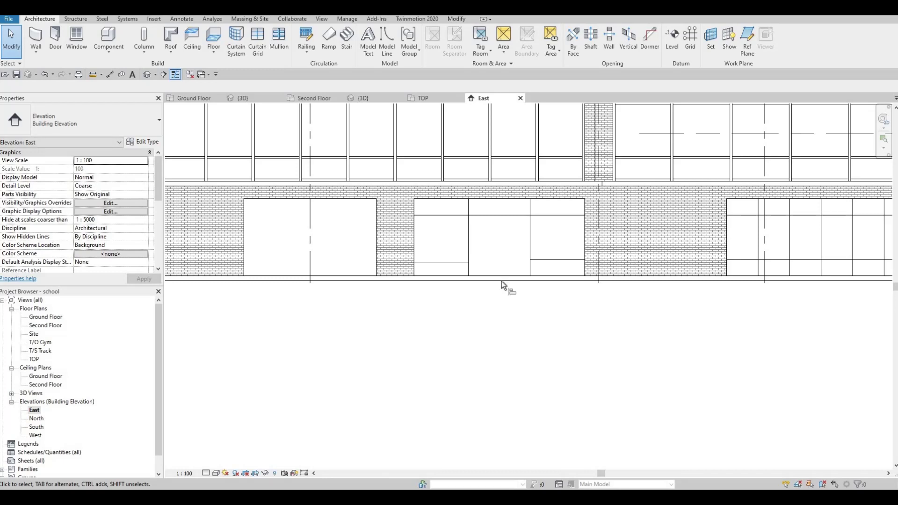
key(a)
key(l)
click(542, 260)
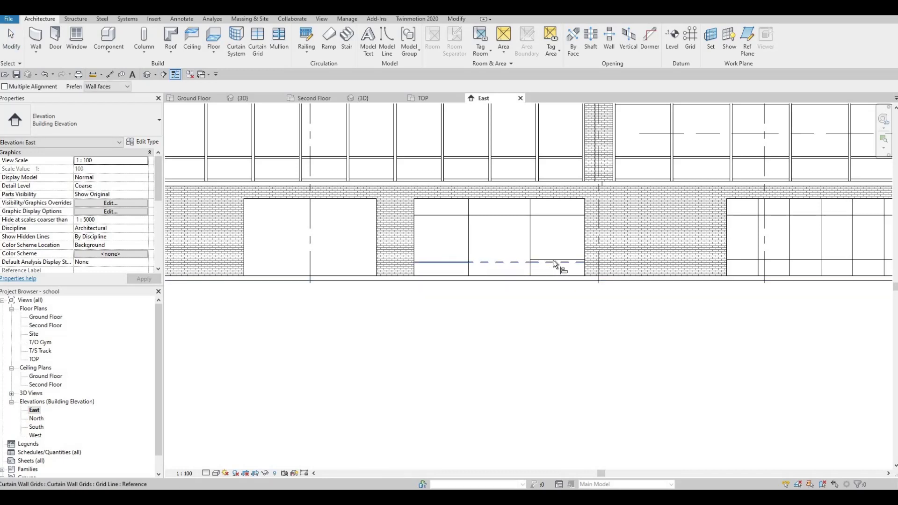
click(453, 262)
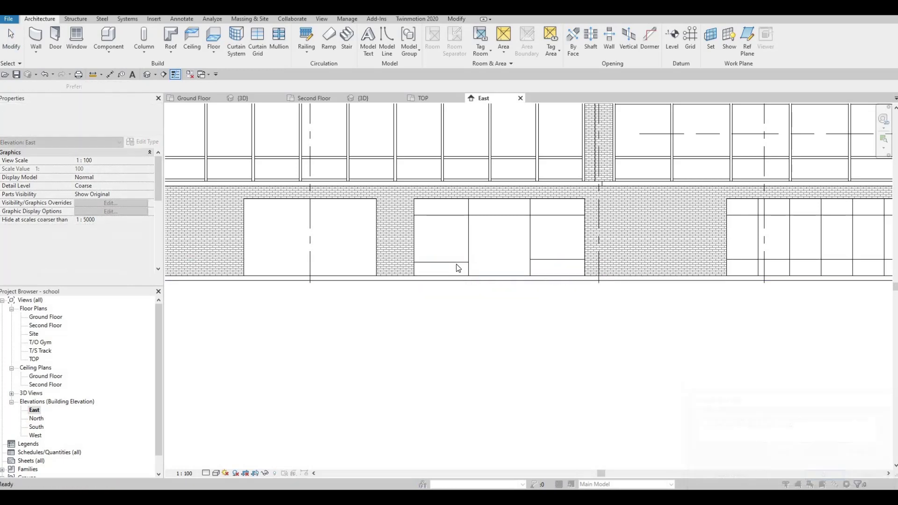
key(Escape)
click(454, 263)
key(Escape)
Step: Try to set the left bay's lower grid line to 700 mm above the base of the middle opening
click(453, 262)
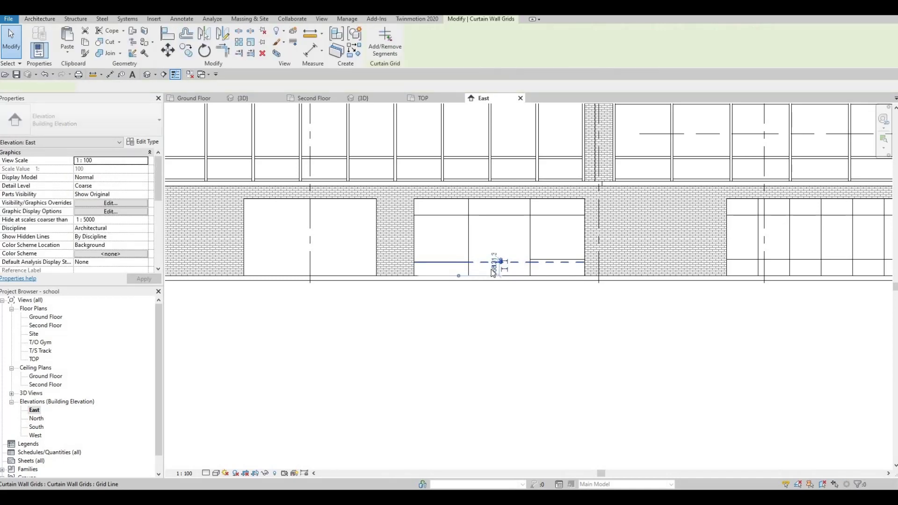
click(494, 270)
scroll(496, 274, up, 3)
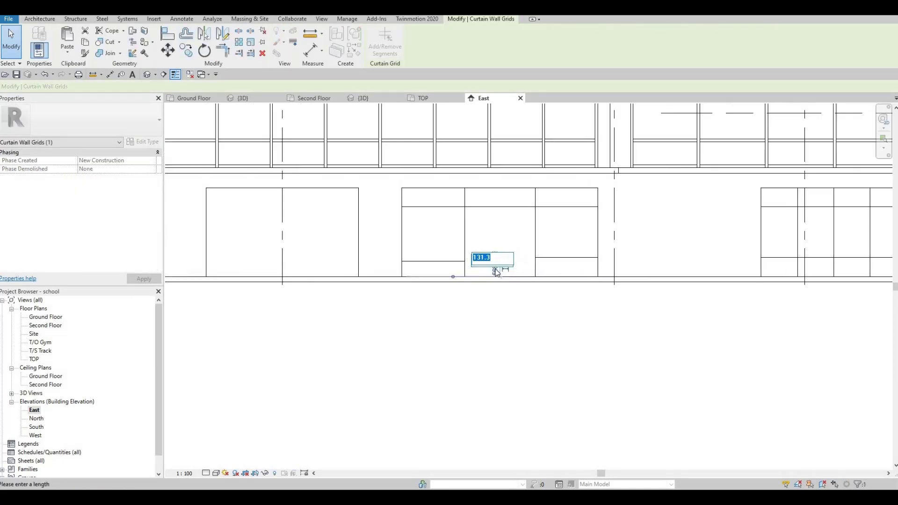
click(497, 270)
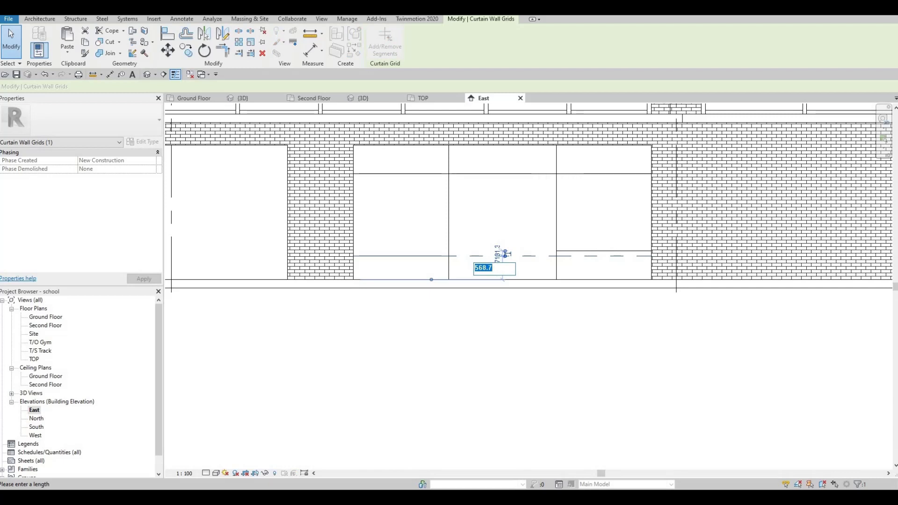
key(Return)
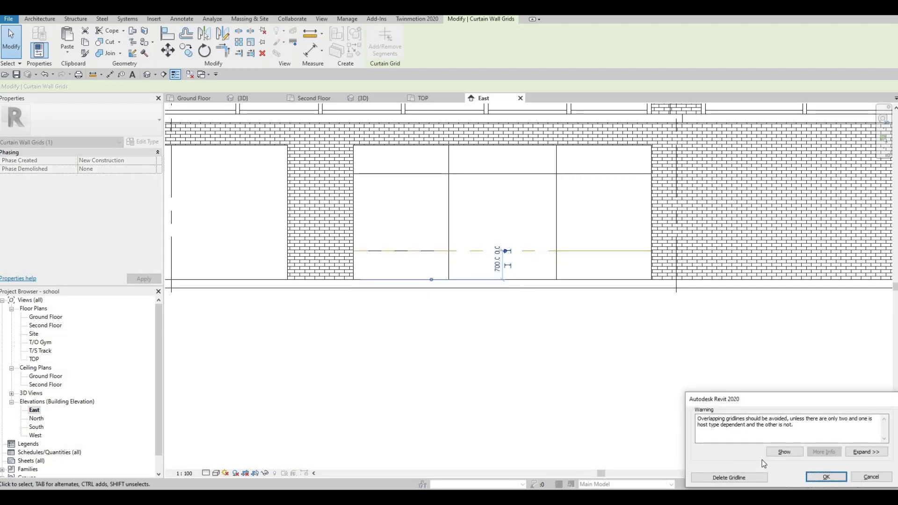
click(784, 451)
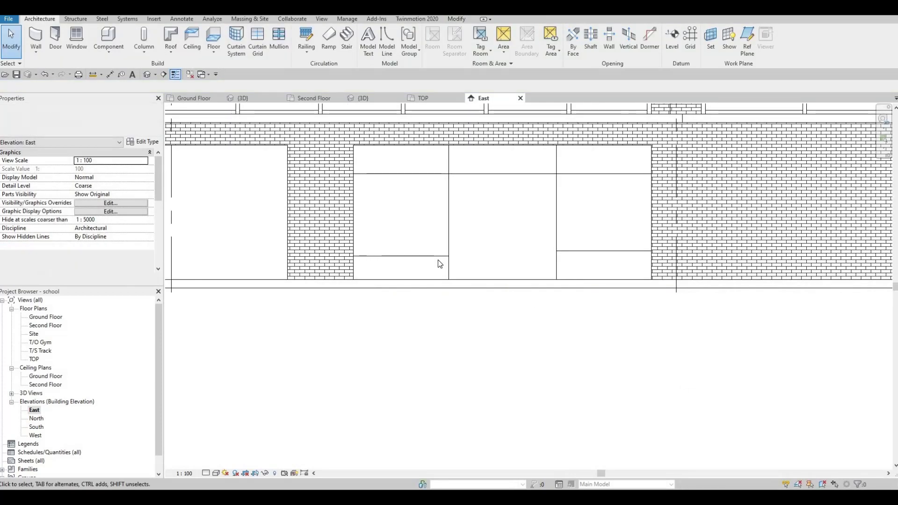
Step: Raise the left bay's lower grid line until it is almost level with the right bay's lower line
click(437, 259)
key(ctrl+z)
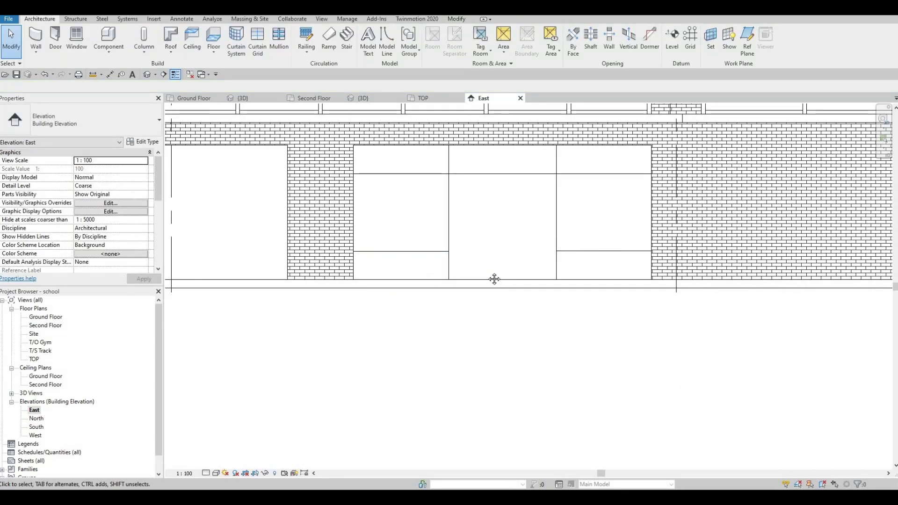
scroll(496, 280, down, 3)
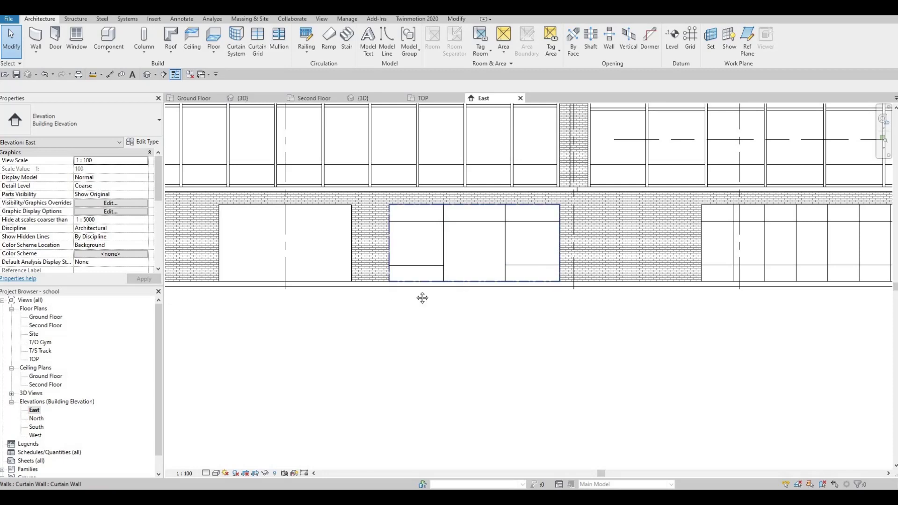
Step: Divide the undivided opening near grid 5 into four 1400 mm bays with vertical grid lines at its midpoint and at each half's midpoint
middle_drag(397, 281, 461, 283)
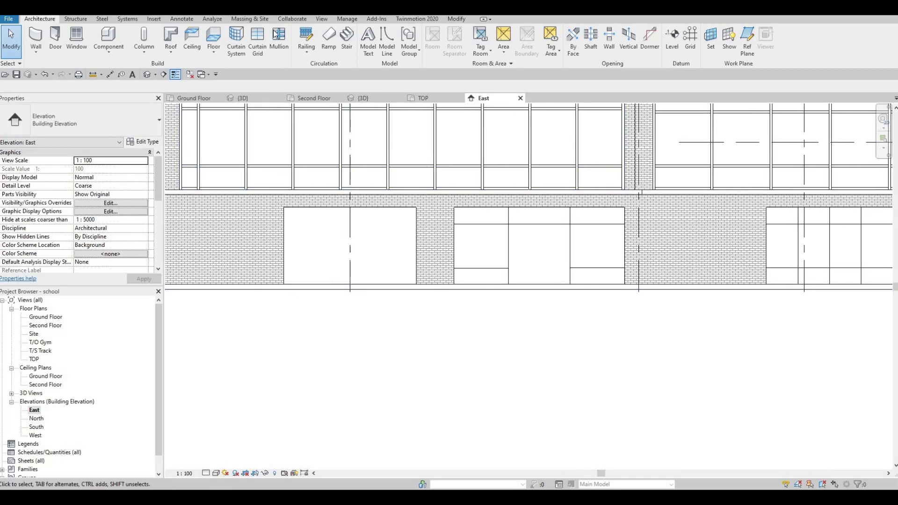
click(257, 38)
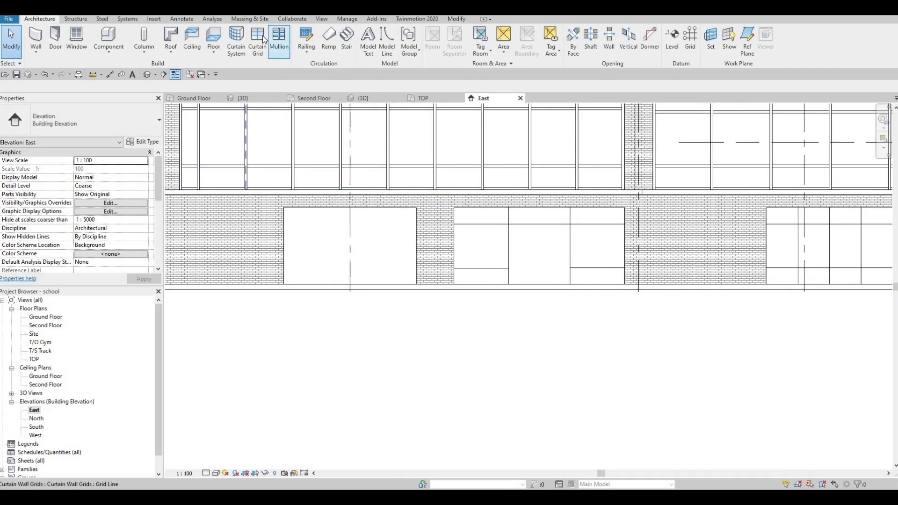
click(346, 207)
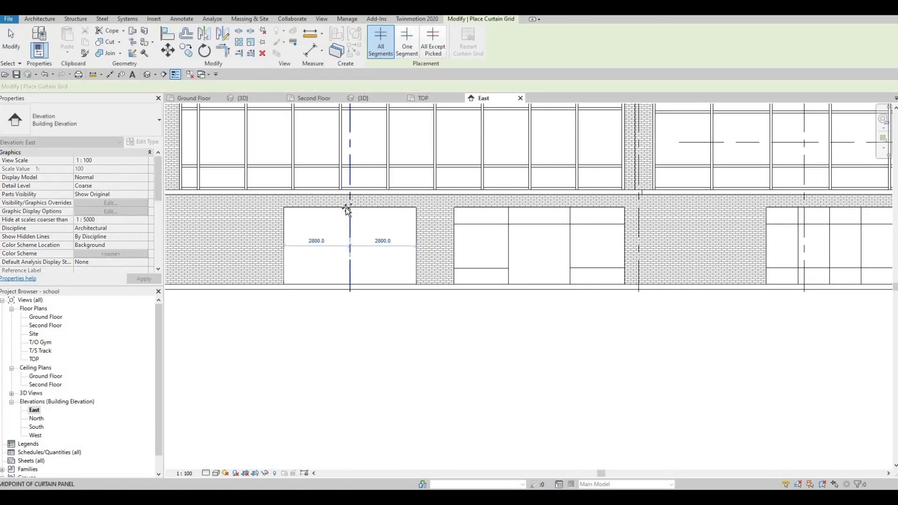
scroll(315, 212, up, 2)
click(317, 208)
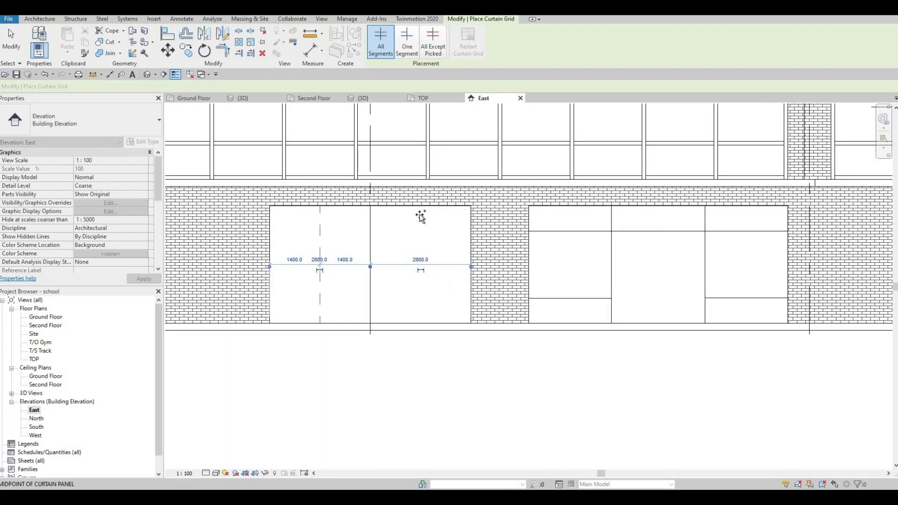
click(466, 230)
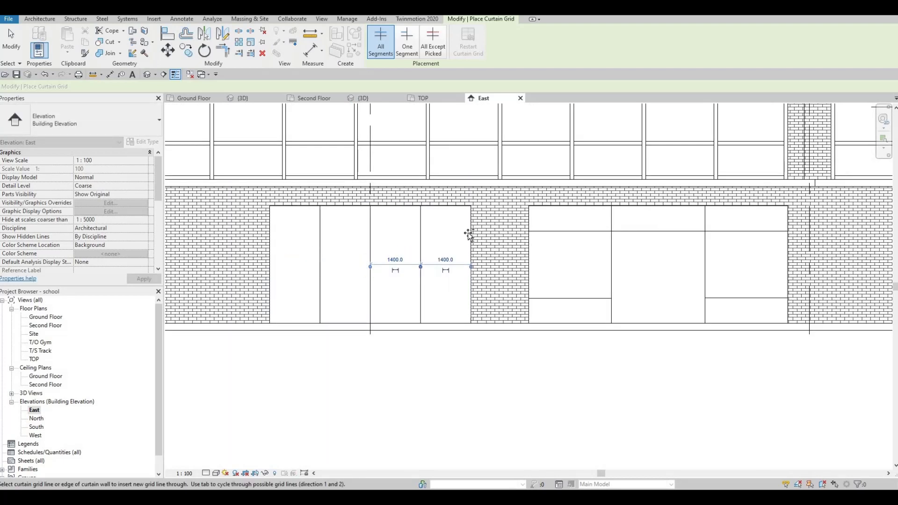
Step: Add full-width horizontal grid lines to the four-bay opening, 700 mm below its head and about 600 mm above its base
click(469, 232)
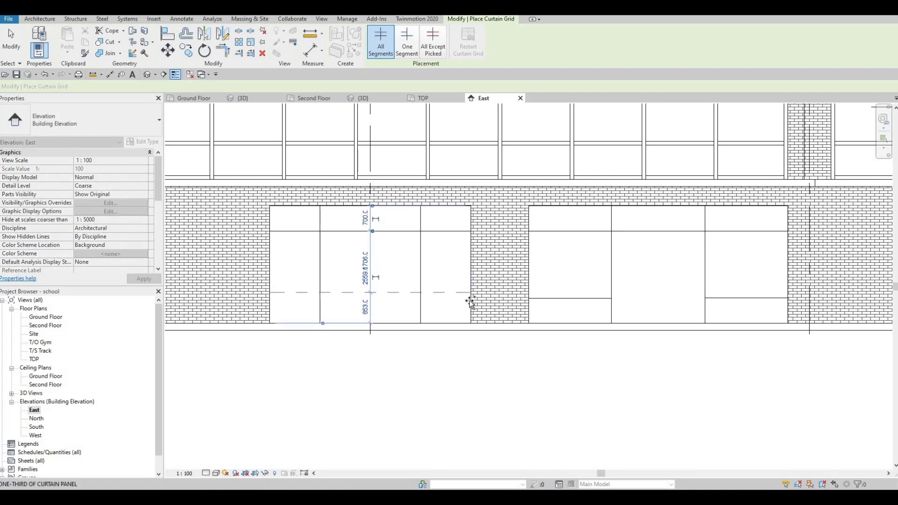
click(387, 301)
key(Escape)
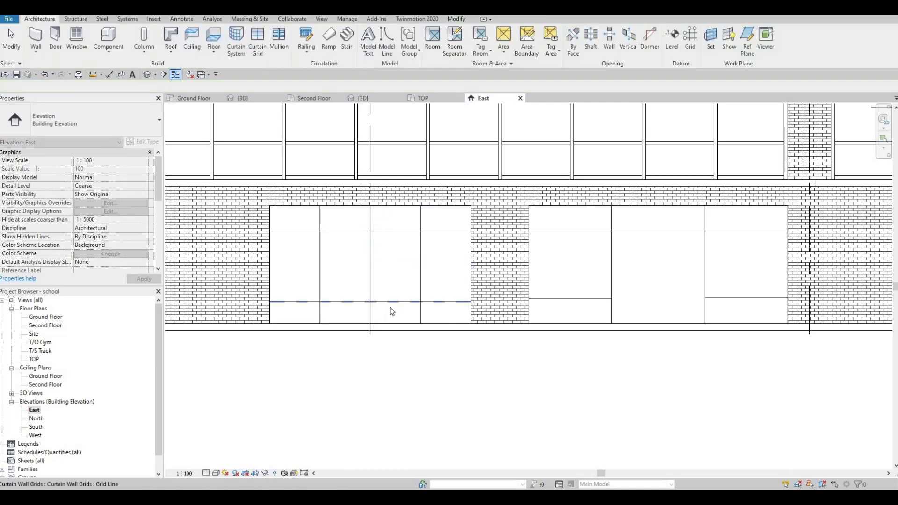
Step: Raise the four-bay opening's lower horizontal grid line to about the height of the lower lines in the adjacent opening
click(374, 302)
click(365, 313)
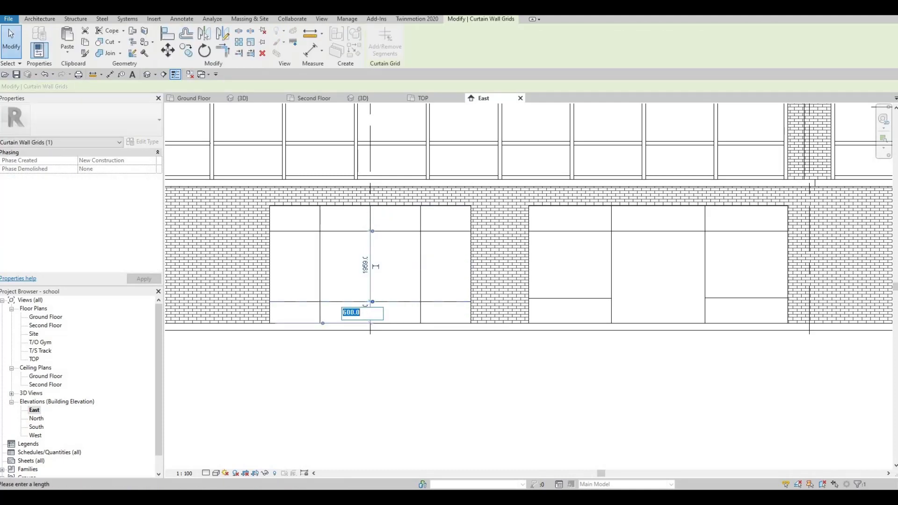
key(Return)
key(Escape)
Step: Place 50 mm radius circular mullions on all grid lines of the three ground-floor curtain walls
scroll(536, 305, down, 5)
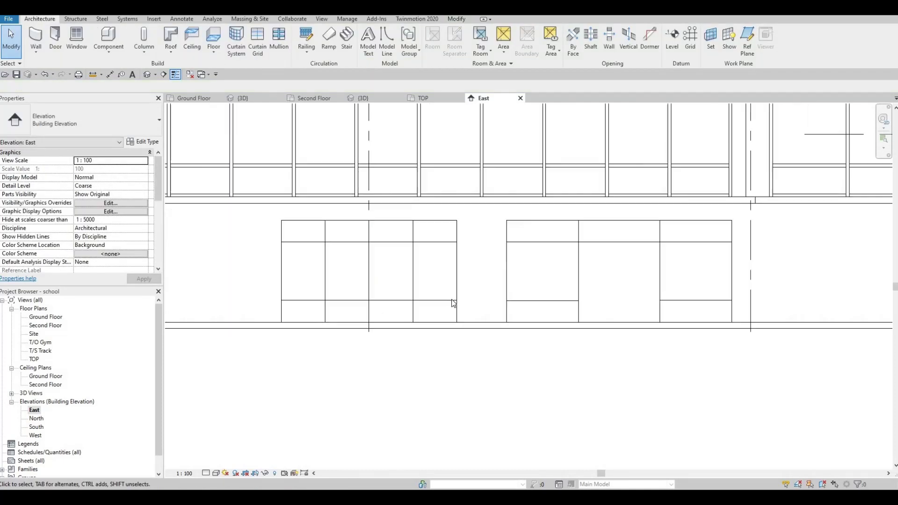
scroll(507, 321, down, 4)
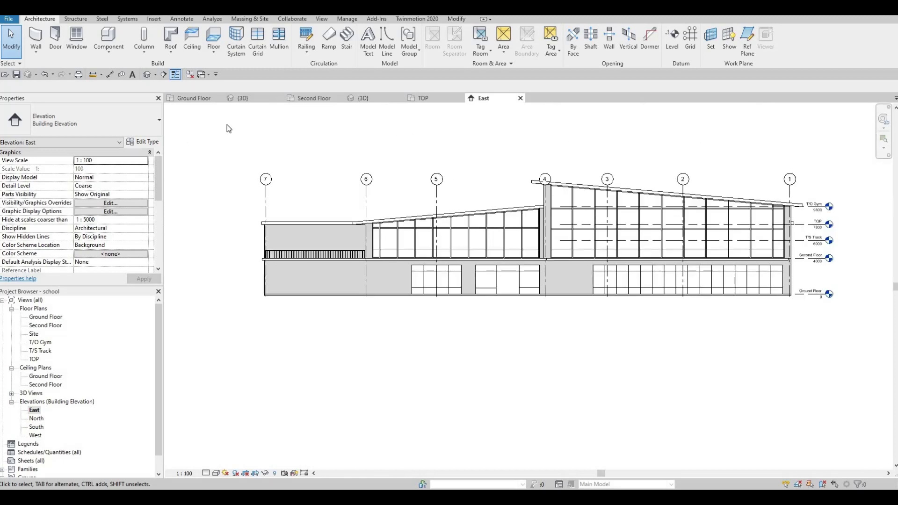
click(279, 40)
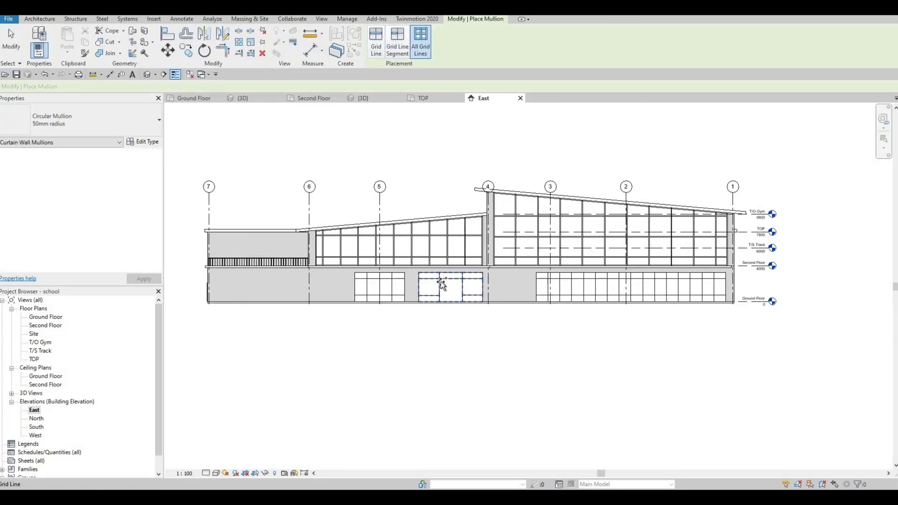
click(410, 287)
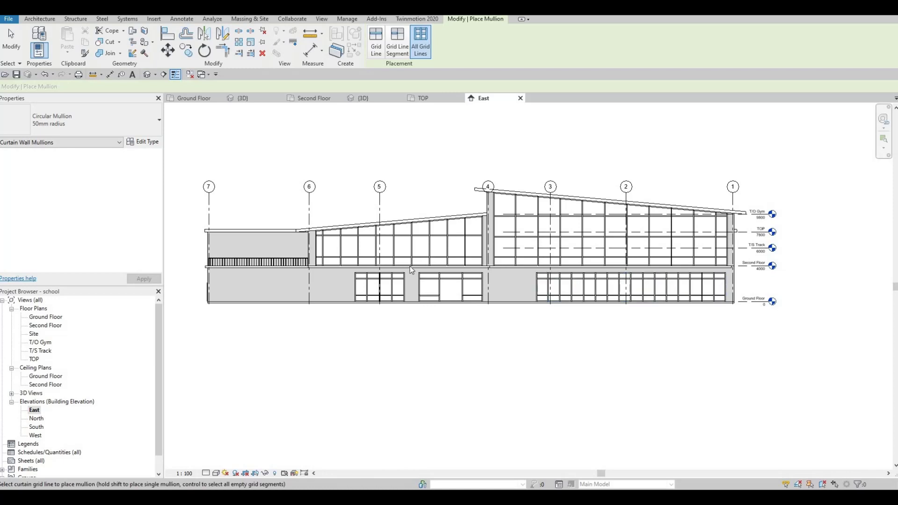
key(Escape)
key(Escape)
Step: In the 3D view, delete the bottom mullion across the doorway bay of the middle ground-floor curtain wall
scroll(435, 285, up, 4)
scroll(419, 307, up, 3)
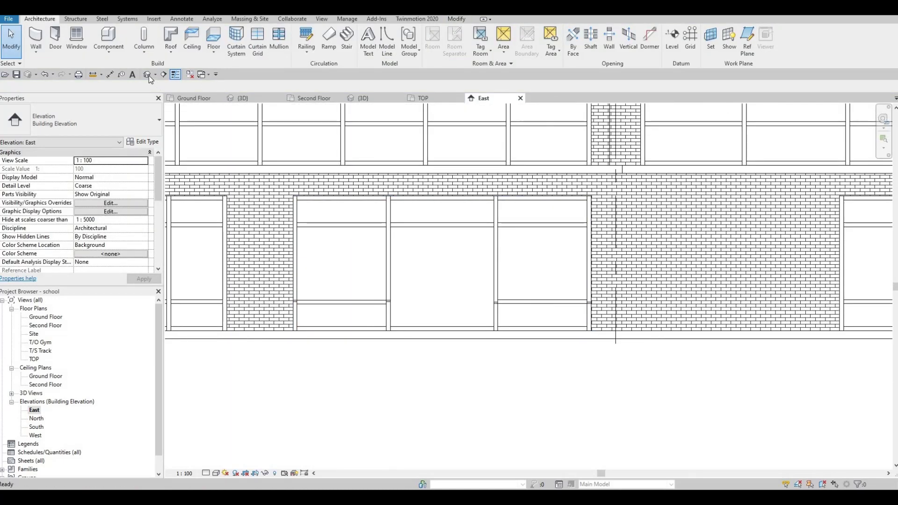
click(148, 74)
scroll(442, 228, up, 8)
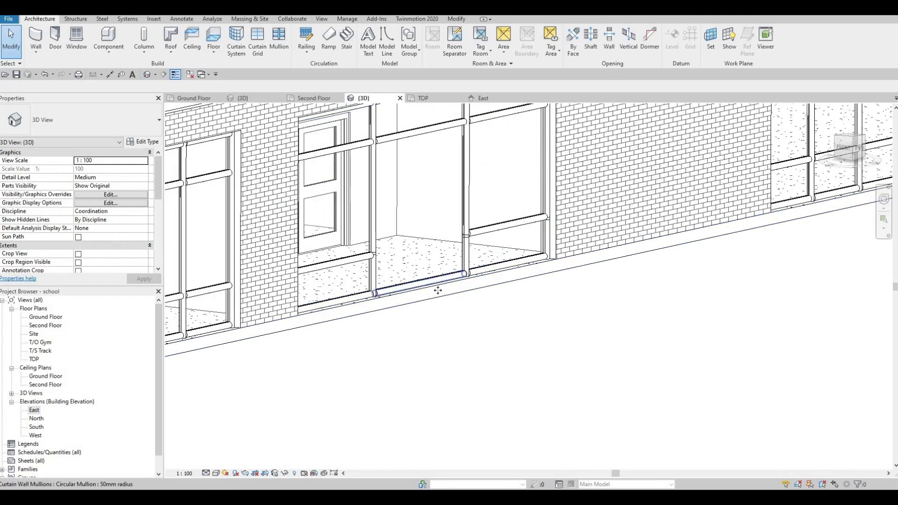
click(498, 317)
key(Delete)
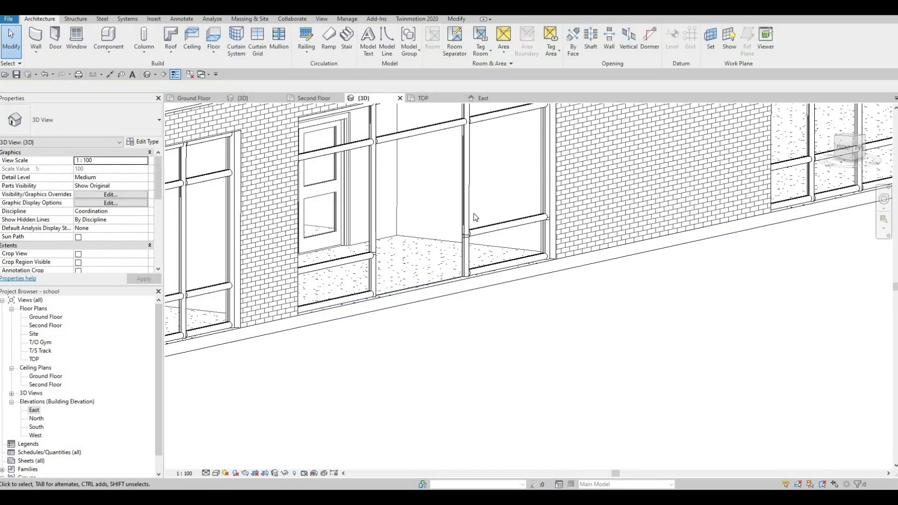
Step: Examine the circular mullions and their joints in the two smaller ground-floor curtain walls
scroll(475, 250, up, 4)
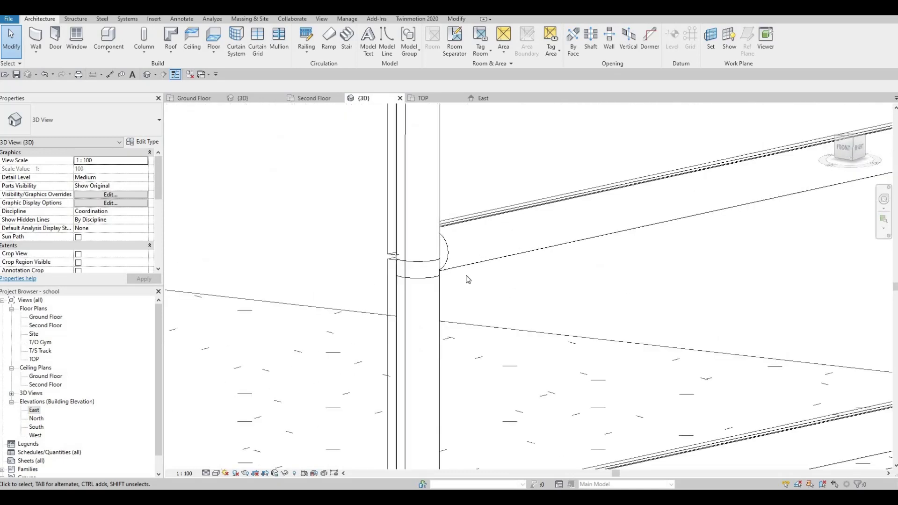
scroll(473, 280, down, 5)
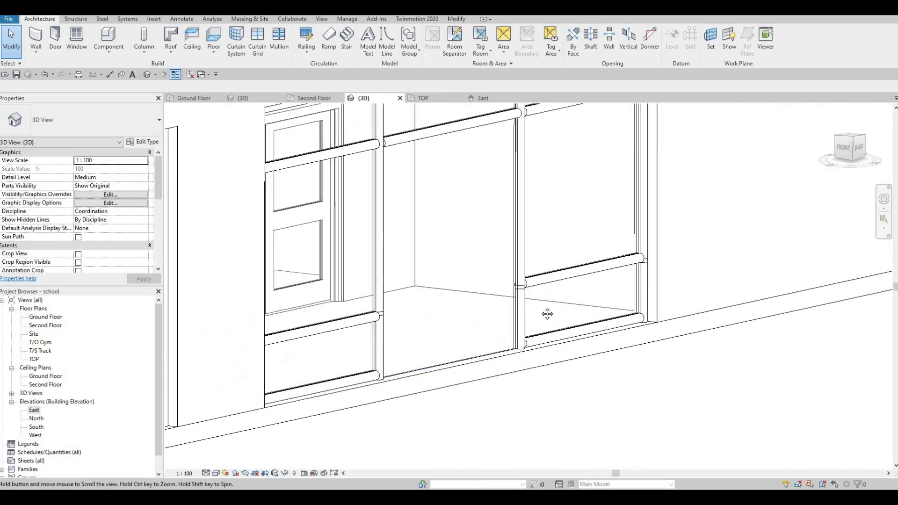
scroll(562, 306, down, 2)
scroll(360, 333, down, 5)
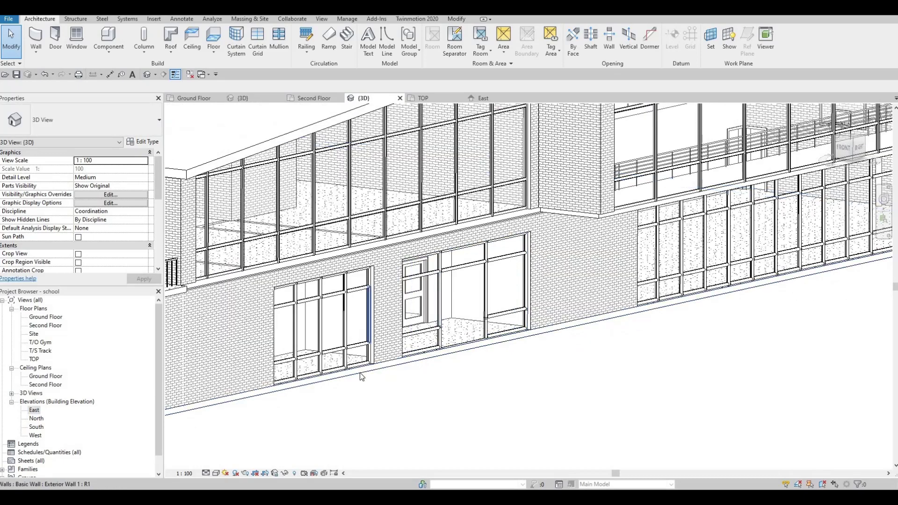
scroll(421, 356, up, 10)
scroll(430, 327, down, 6)
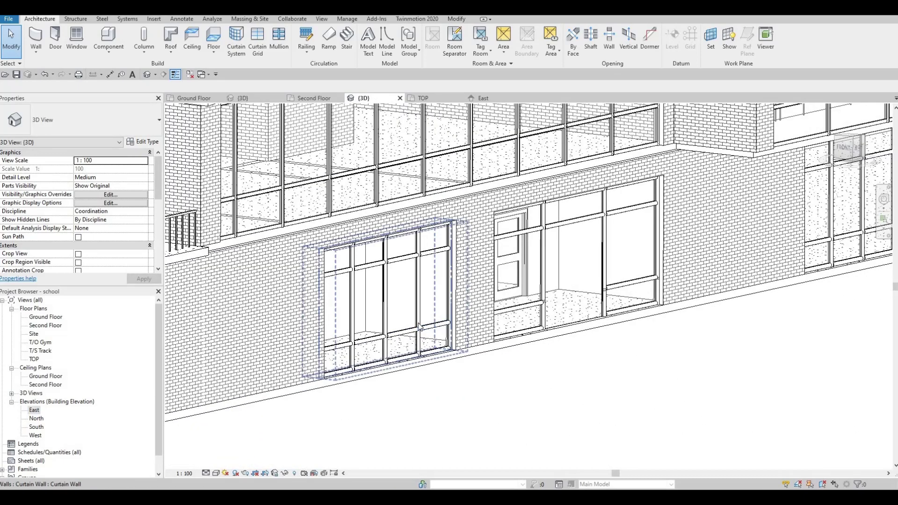
key(Tab)
key(Tab)
key(Tab)
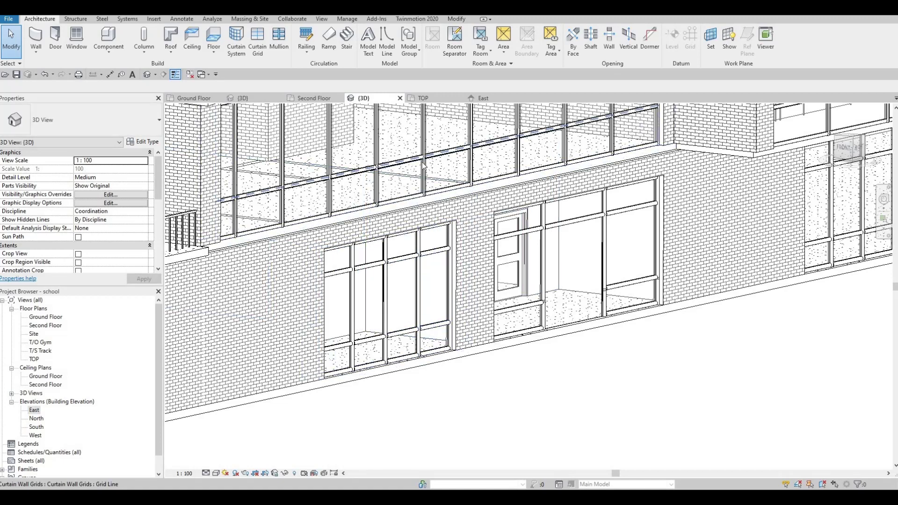
click(429, 253)
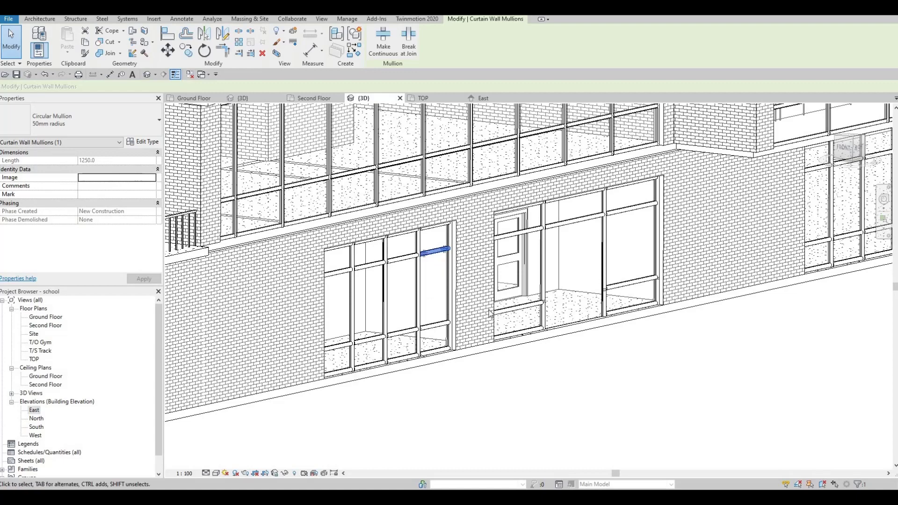
key(Escape)
Step: Undo the placement of the circular mullions on the three ground-floor curtain walls
scroll(575, 280, up, 6)
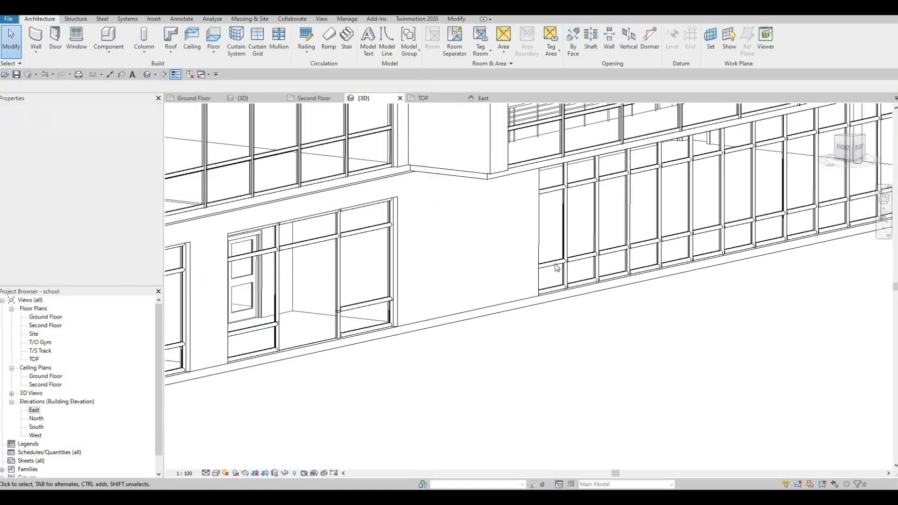
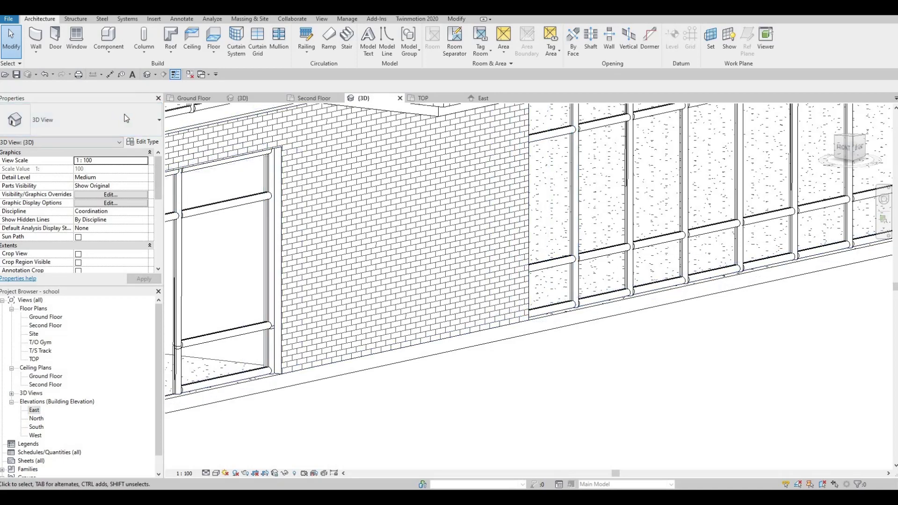
middle_drag(232, 212, 434, 268)
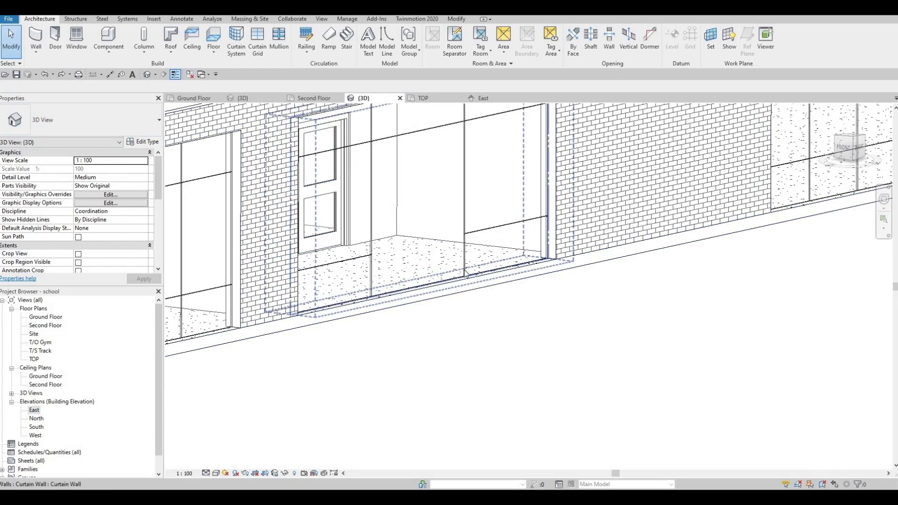
scroll(279, 134, down, 3)
Step: Place 50mm x 65mm rectangular mullions on all grid lines of the three ground-floor curtain walls
click(278, 39)
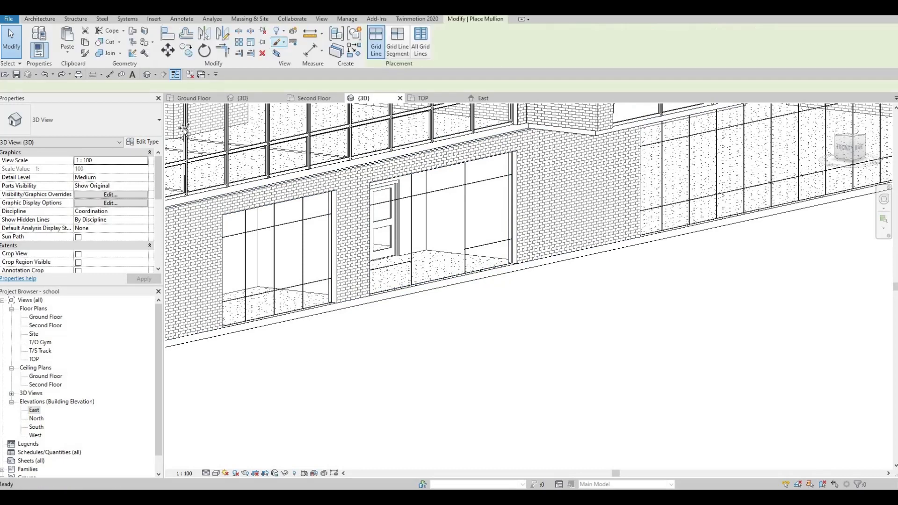
click(146, 121)
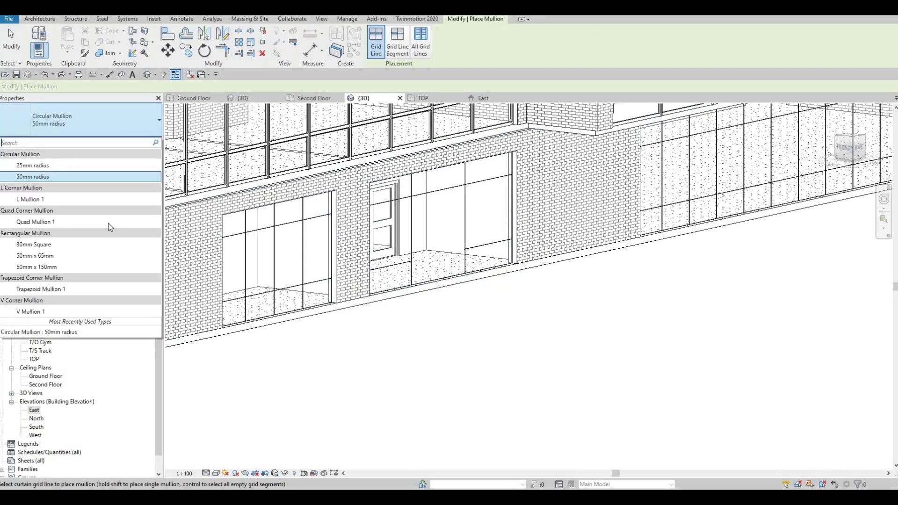
click(85, 256)
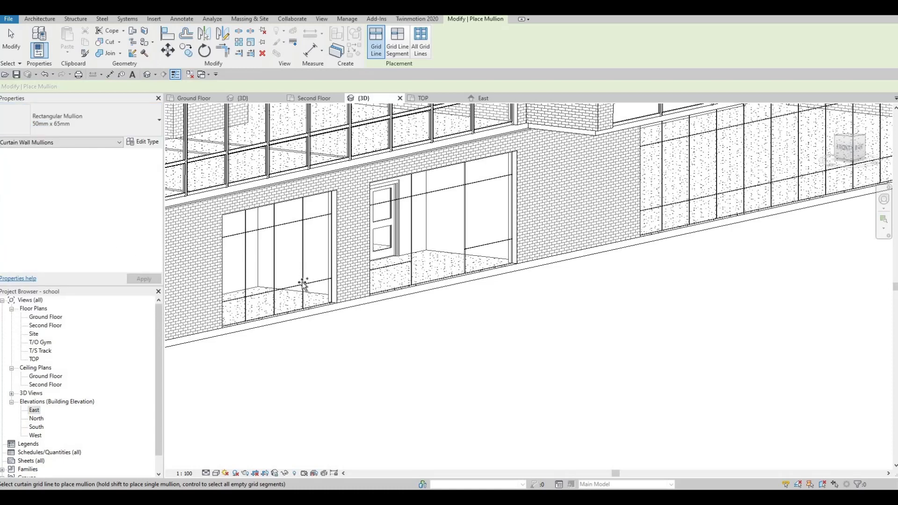
click(411, 55)
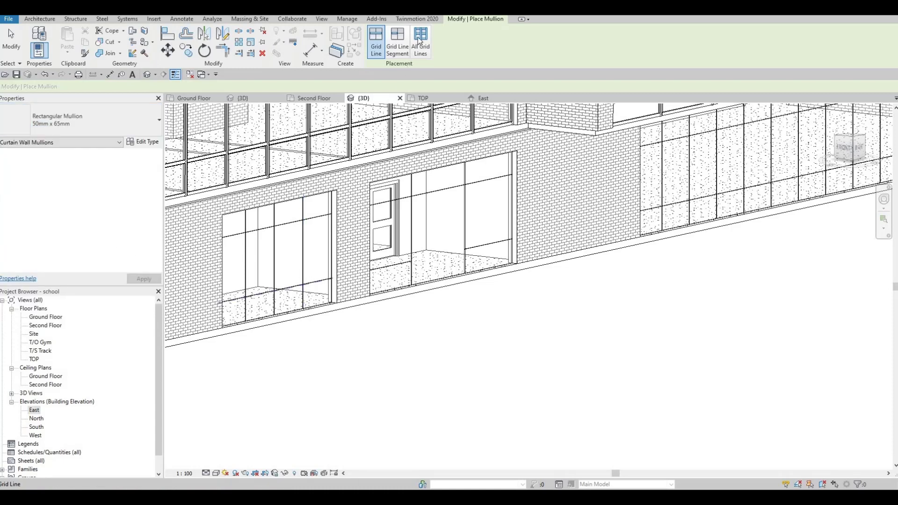
click(311, 245)
click(411, 200)
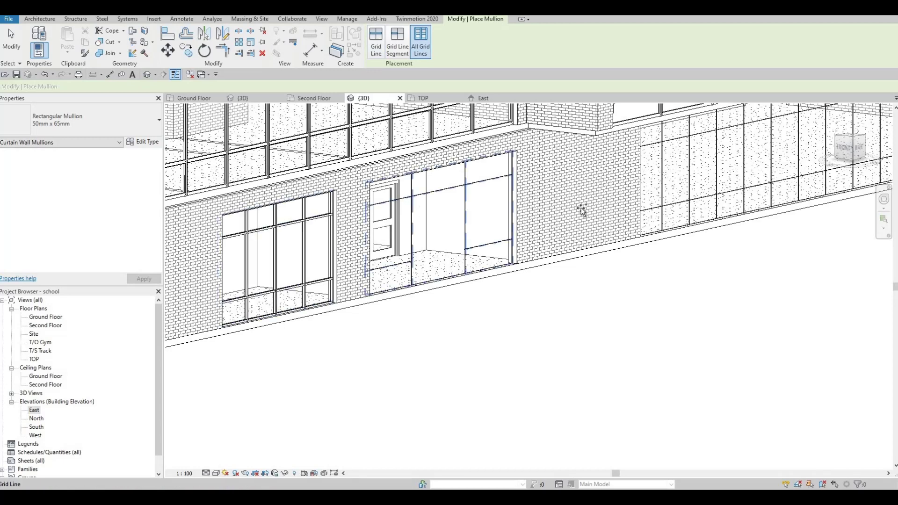
click(666, 180)
key(Escape)
key(Escape)
Step: Examine the rectangular mullions around the ground-floor doorway bay and compare them with the upper curtain wall's mullions
scroll(496, 241, up, 3)
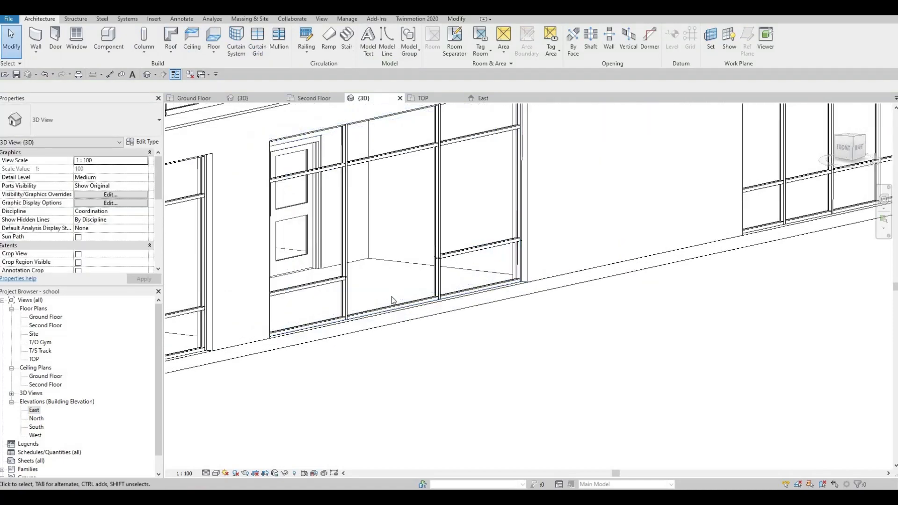
scroll(391, 300, up, 3)
scroll(355, 307, down, 2)
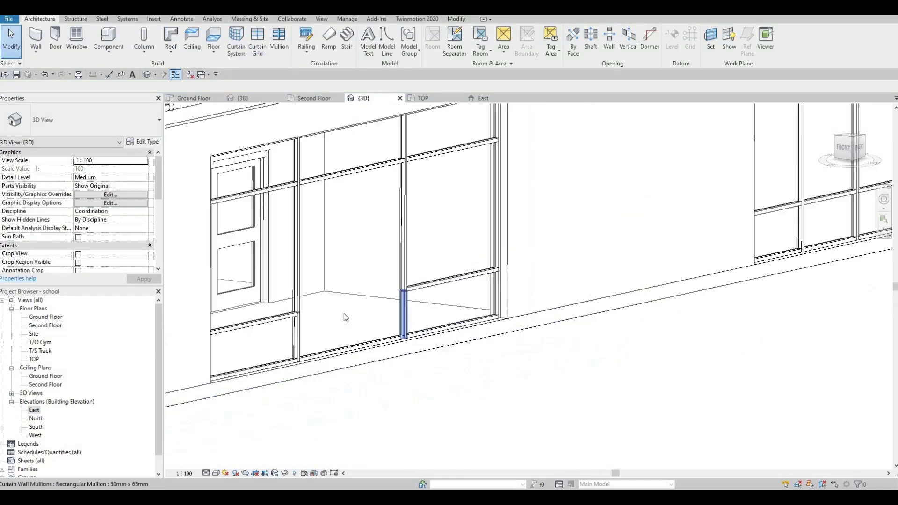
scroll(343, 314, down, 5)
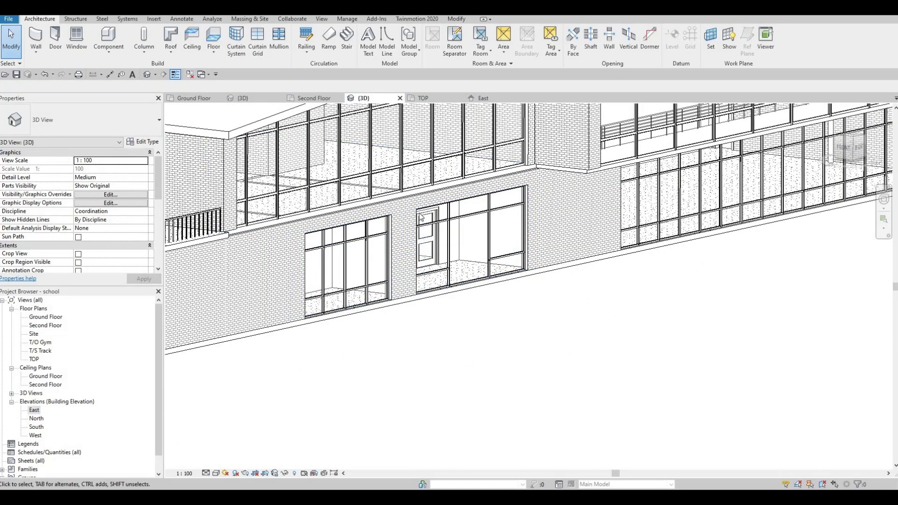
scroll(427, 214, down, 2)
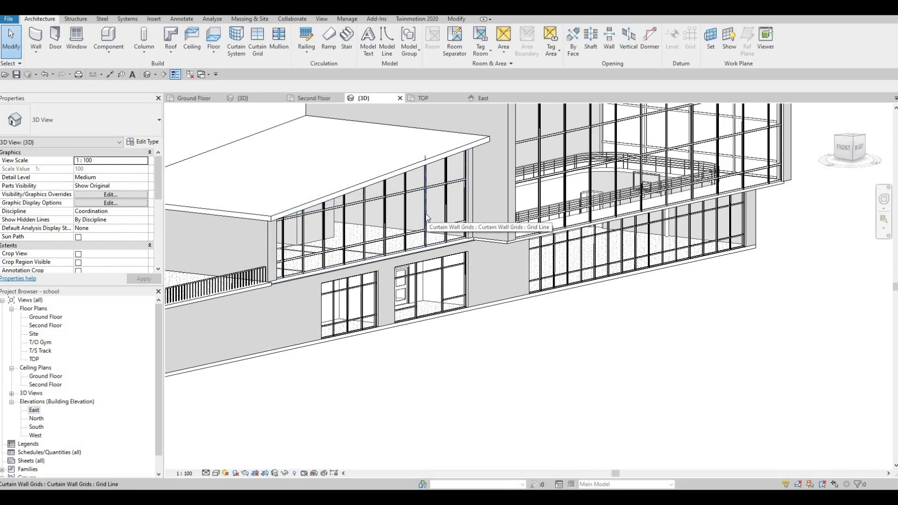
key(Tab)
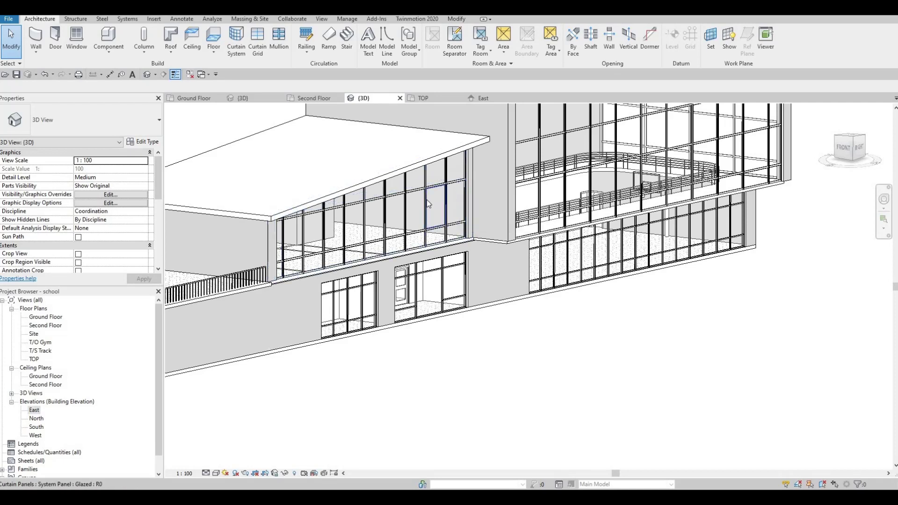
key(Tab)
click(427, 203)
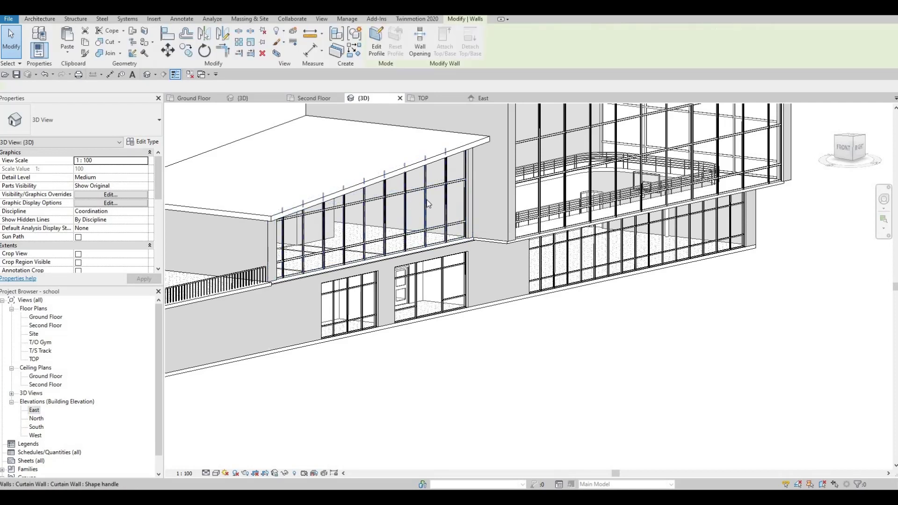
key(Escape)
Step: Open the East elevation and try to select the mullions of the second-floor curtain wall between grids 6 and 4
scroll(419, 193, up, 3)
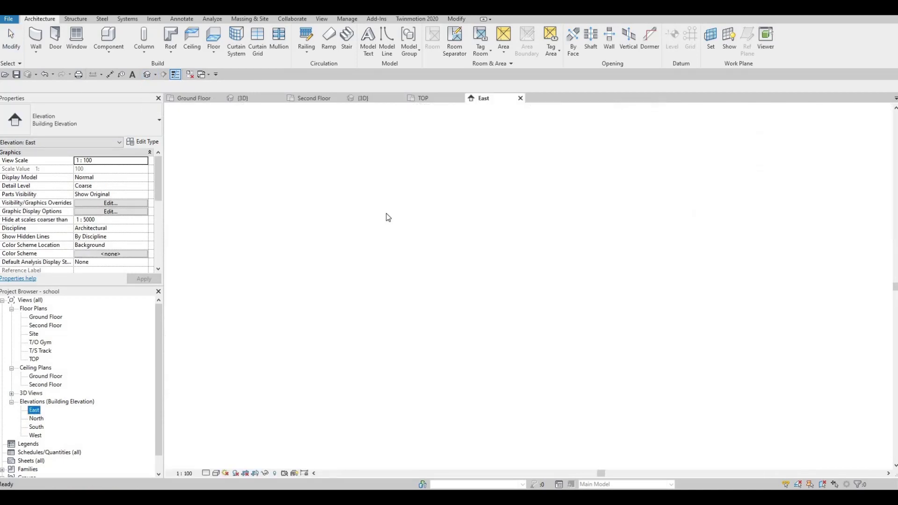
scroll(401, 254, up, 4)
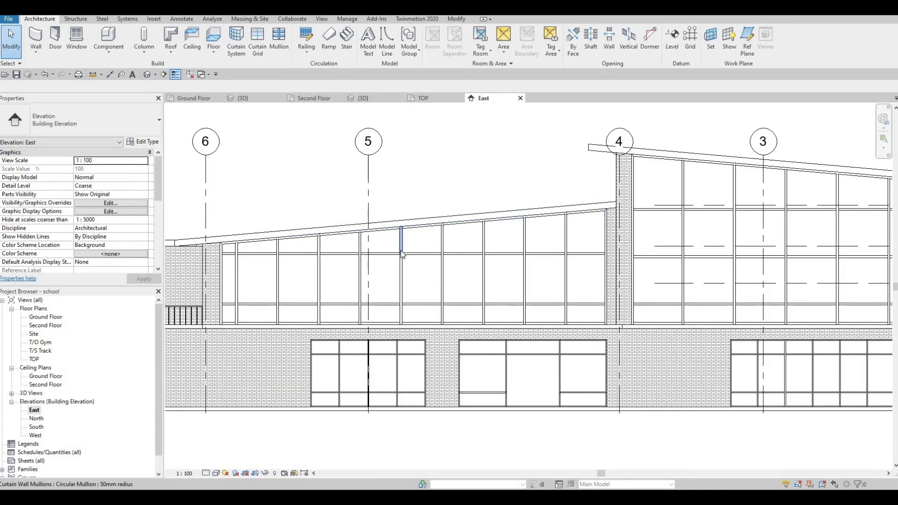
click(369, 238)
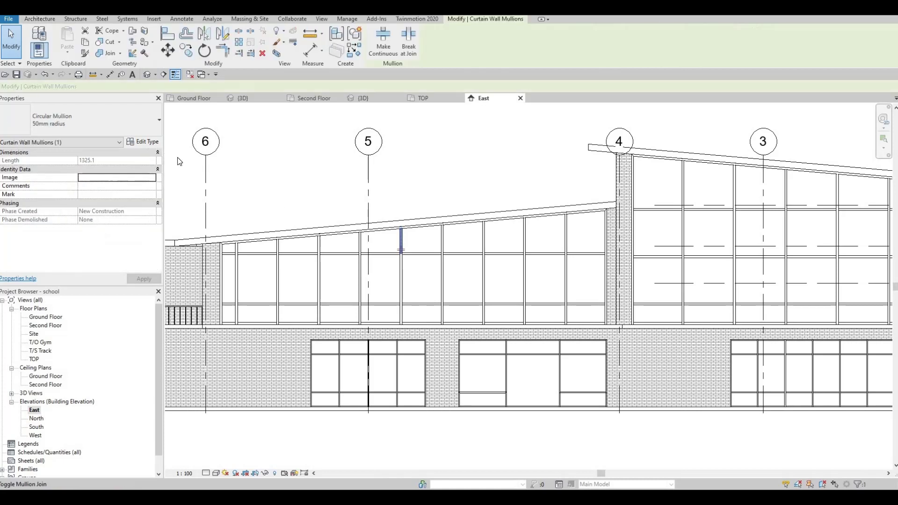
key(Tab)
key(Tab)
click(401, 250)
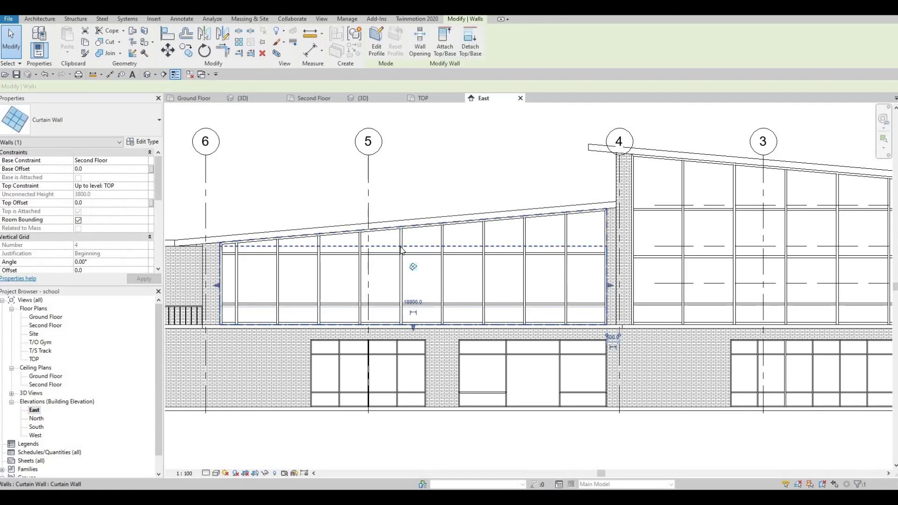
key(Escape)
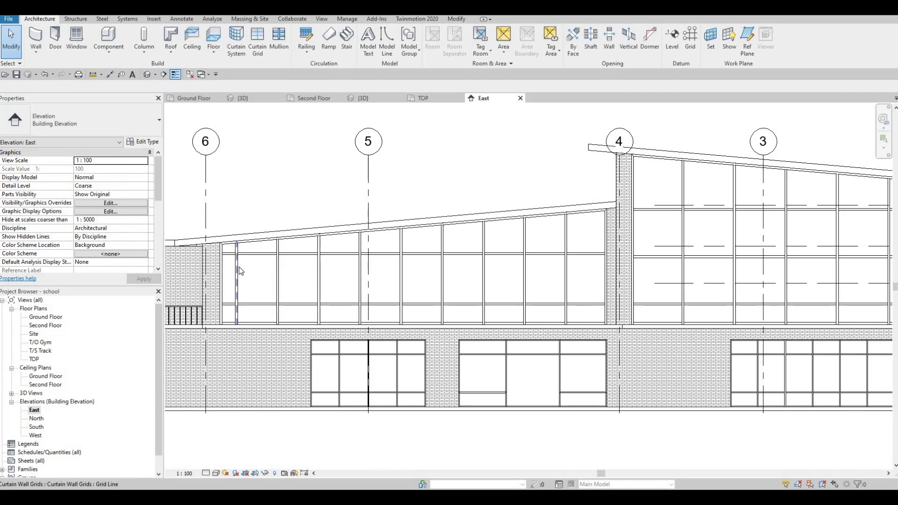
Step: Select all 50mm radius circular mullions in the entire project and change their type to Rectangular Mullion 50mm x 65mm
key(Tab)
key(Tab)
key(Tab)
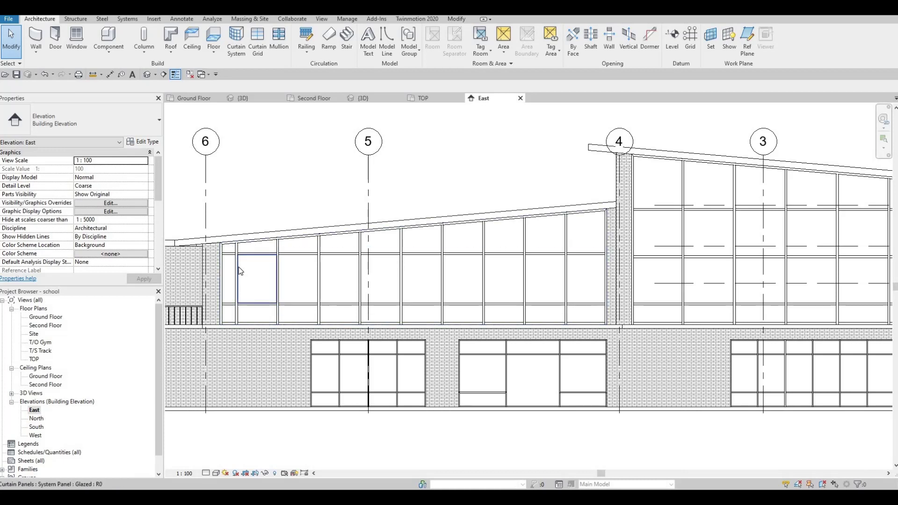
key(Tab)
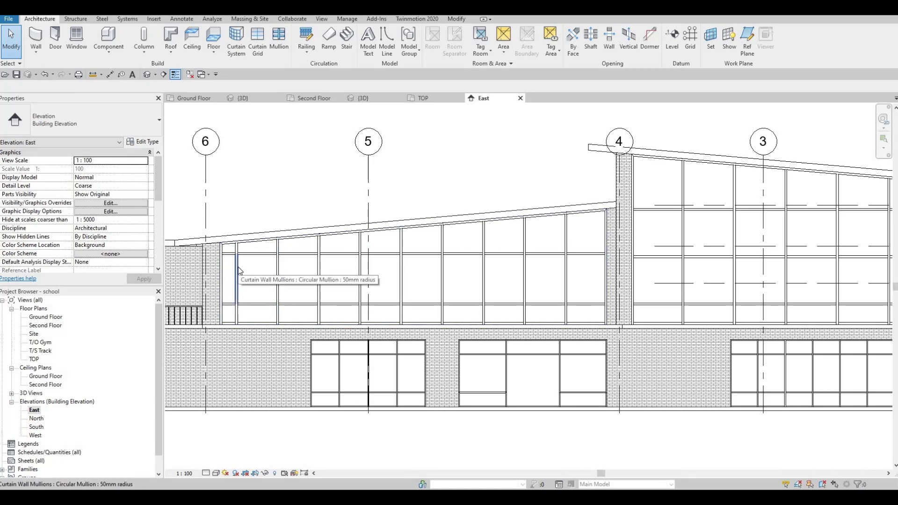
click(237, 267)
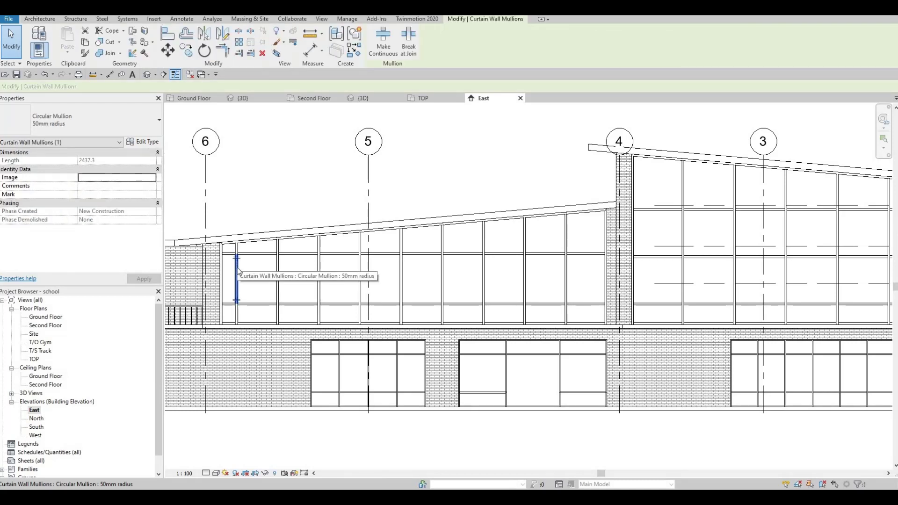
right_click(238, 264)
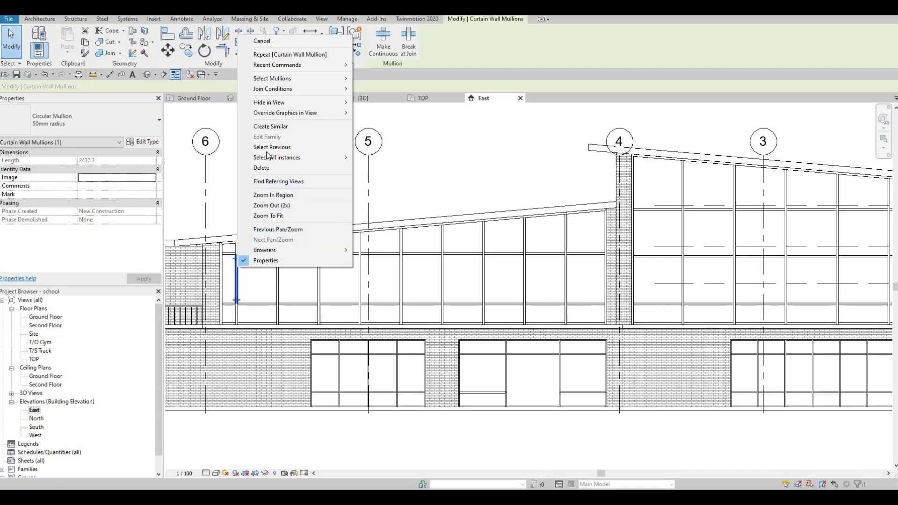
mouse_move(299, 158)
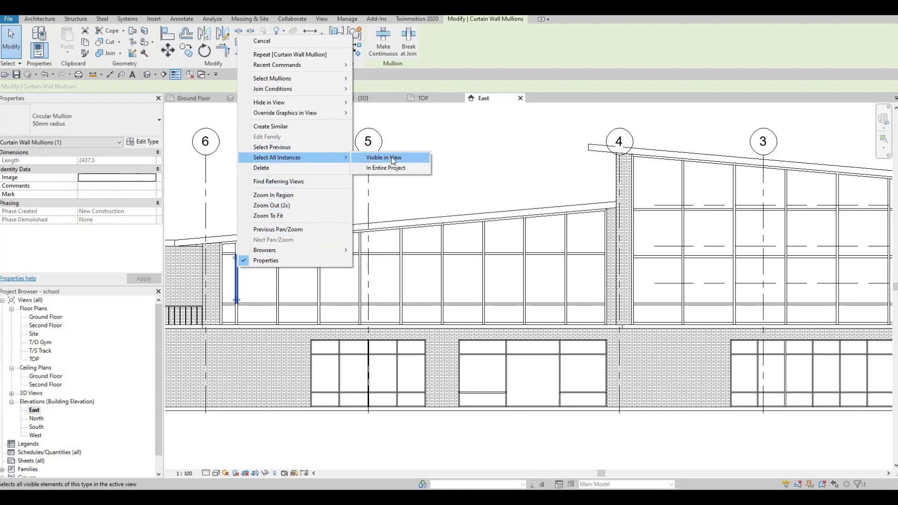
click(386, 171)
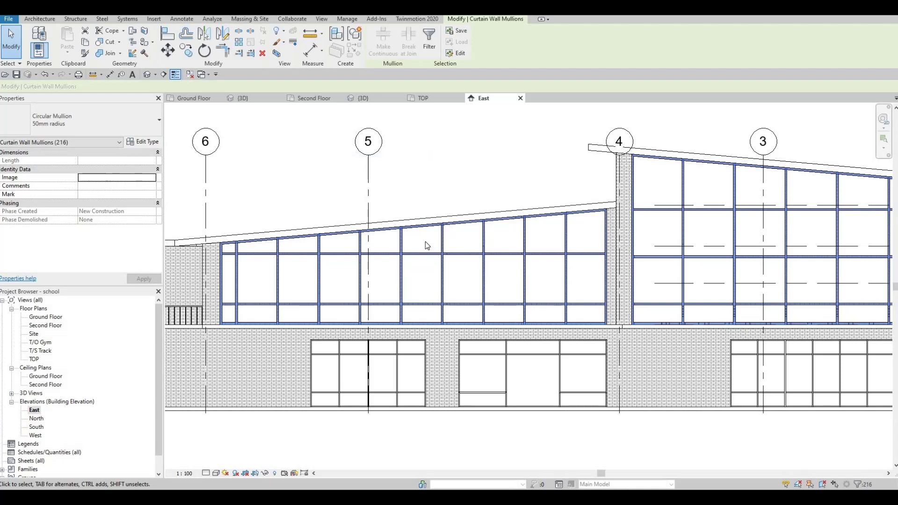
click(144, 122)
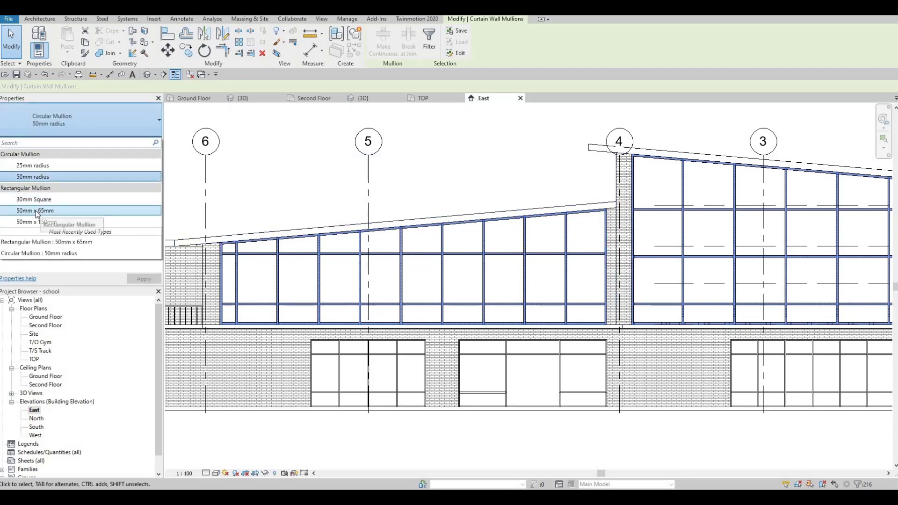
click(36, 212)
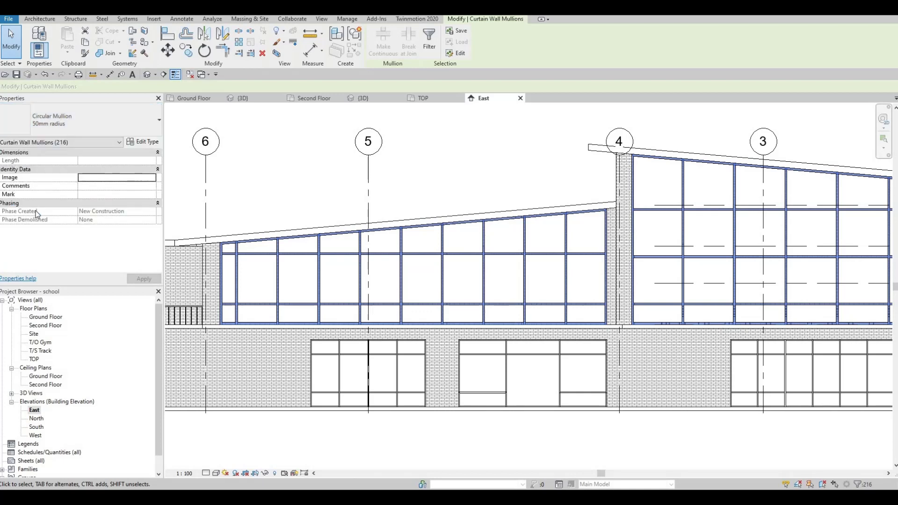
scroll(491, 257, down, 4)
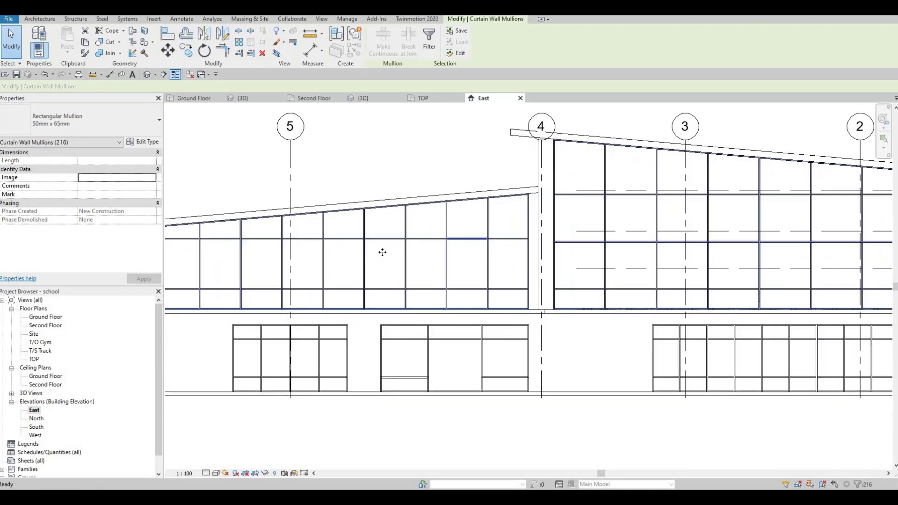
middle_drag(356, 269, 392, 287)
click(203, 168)
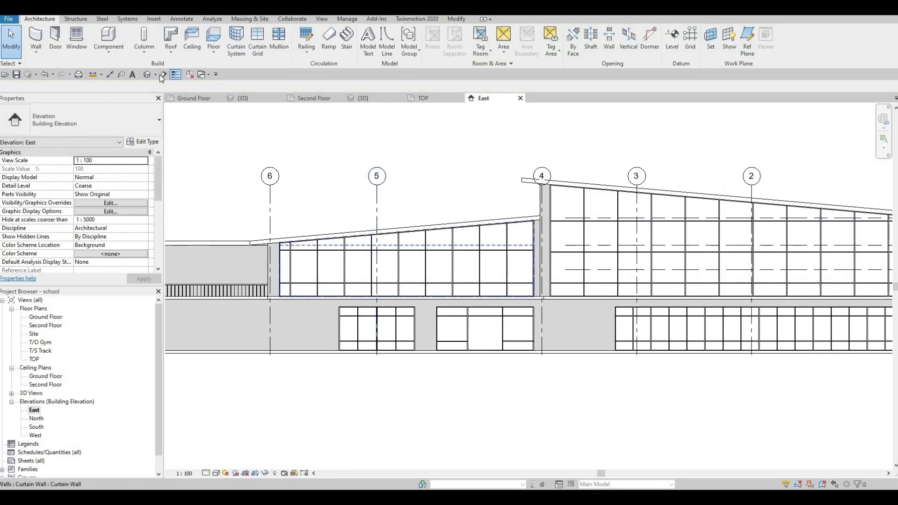
Step: Examine the rectangular mullions of the upper and ground-floor curtain walls up close in the 3D view
click(150, 74)
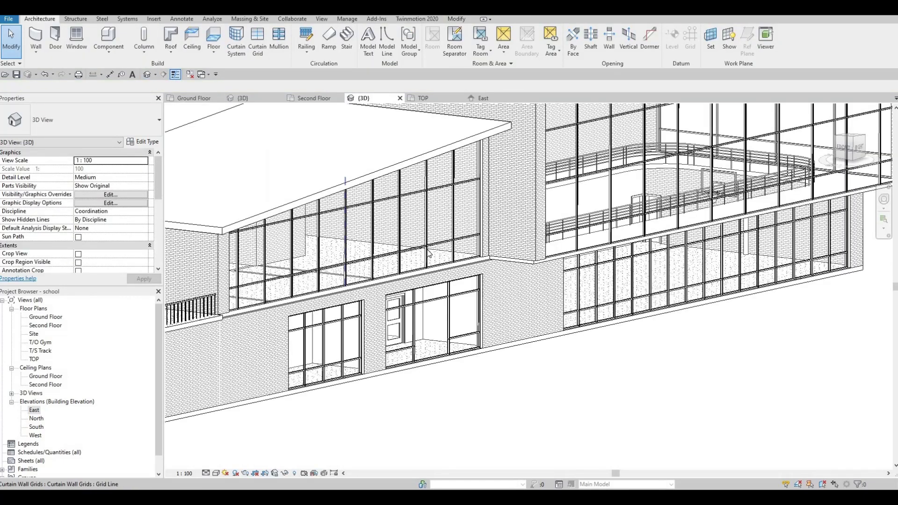
scroll(360, 256, up, 5)
scroll(360, 256, down, 5)
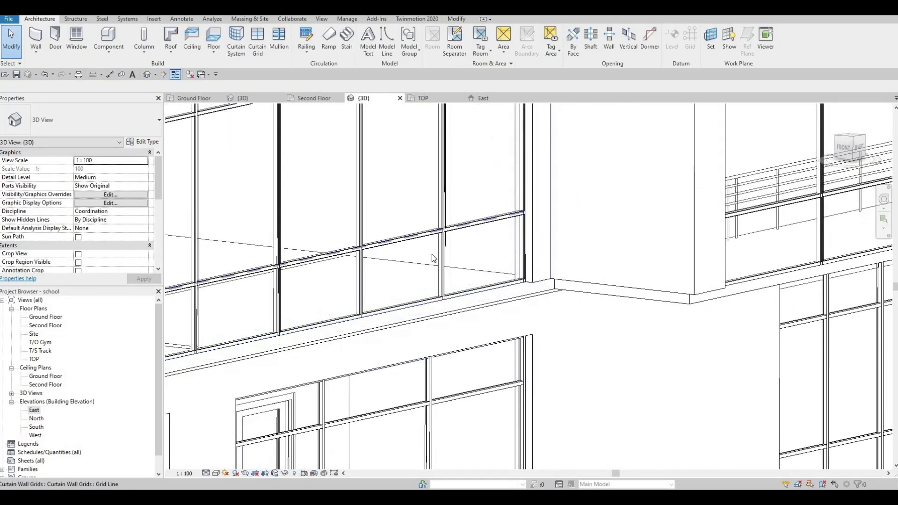
middle_drag(431, 254, 402, 289)
scroll(316, 357, up, 4)
scroll(316, 357, up, 6)
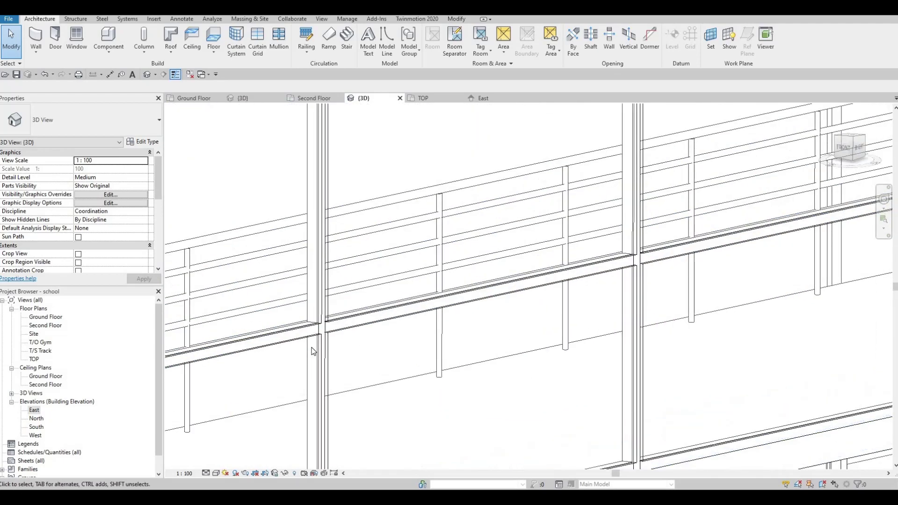
scroll(456, 239, down, 6)
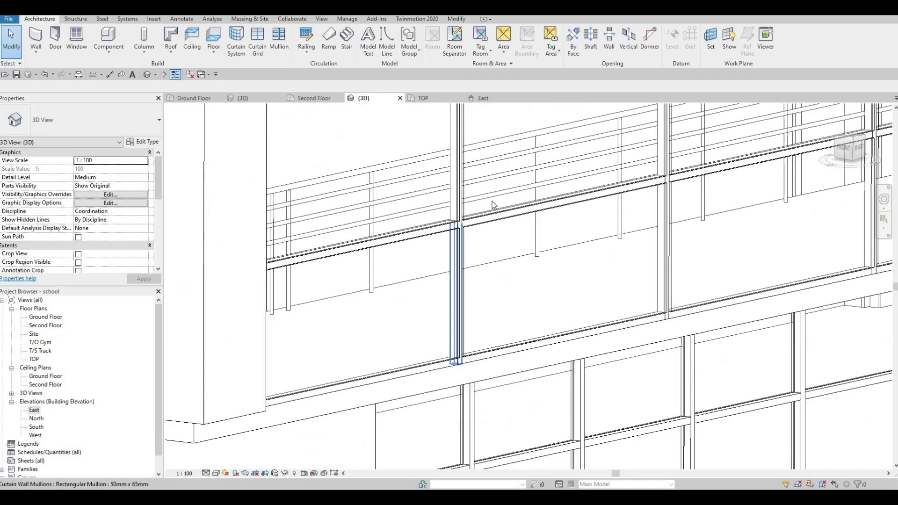
scroll(580, 215, down, 4)
shift+middle_drag(318, 268, 308, 67)
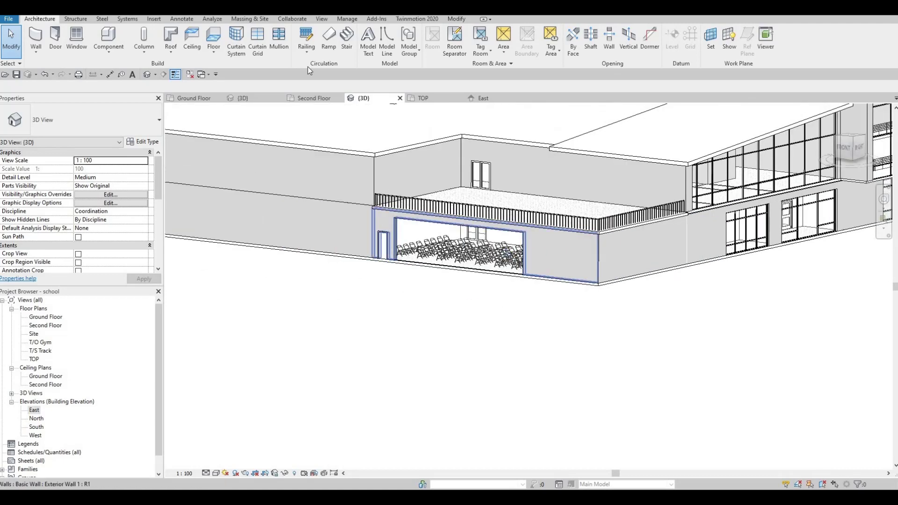
click(257, 40)
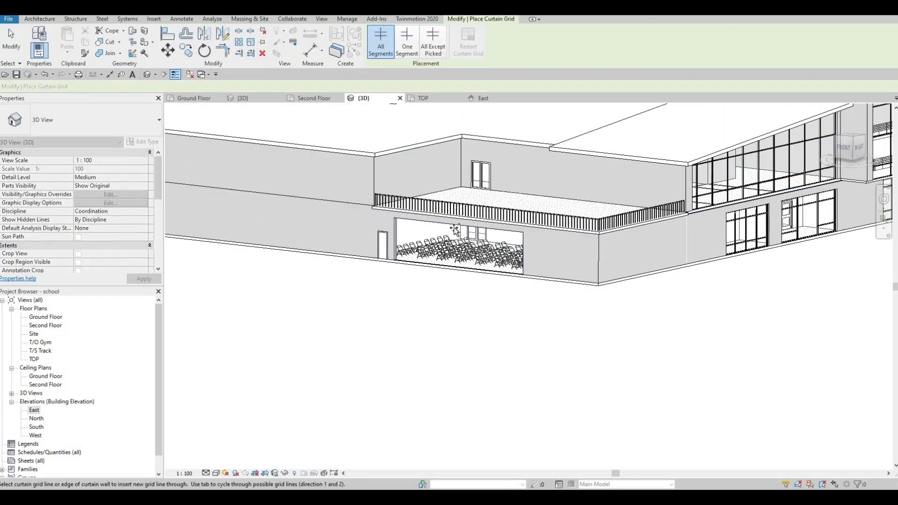
scroll(453, 227, up, 3)
scroll(457, 224, up, 2)
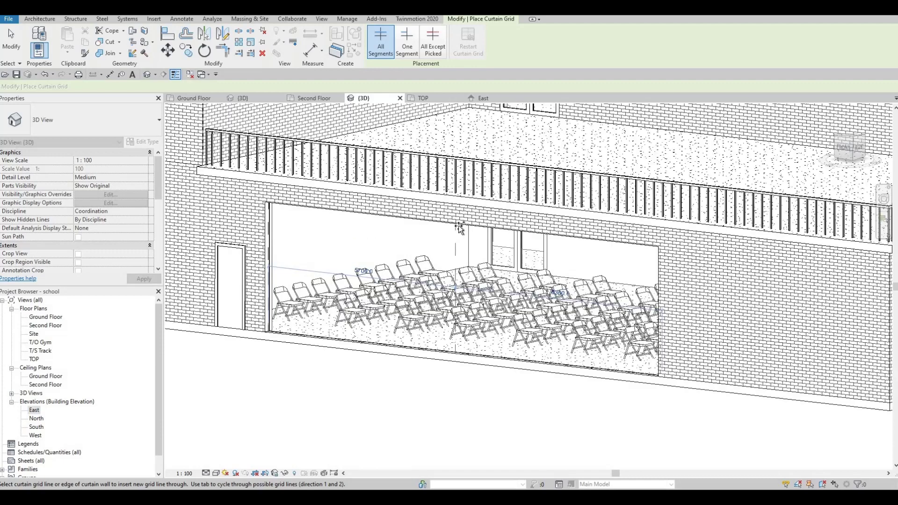
mouse_move(459, 225)
shift+middle_down()
mouse_move(329, 226)
mouse_move(301, 201)
shift+middle_up()
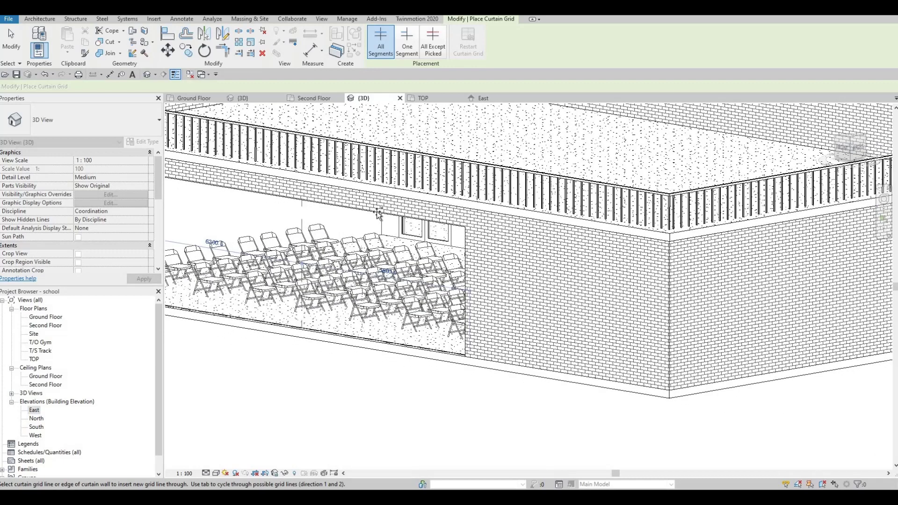
middle_drag(365, 165, 430, 162)
shift+middle_drag(219, 406, 299, 322)
middle_drag(439, 273, 123, 437)
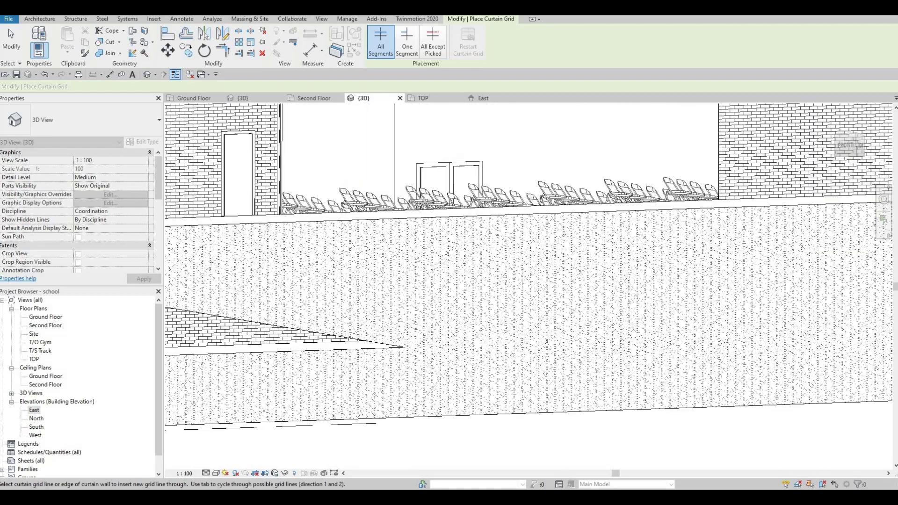
double_click(37, 418)
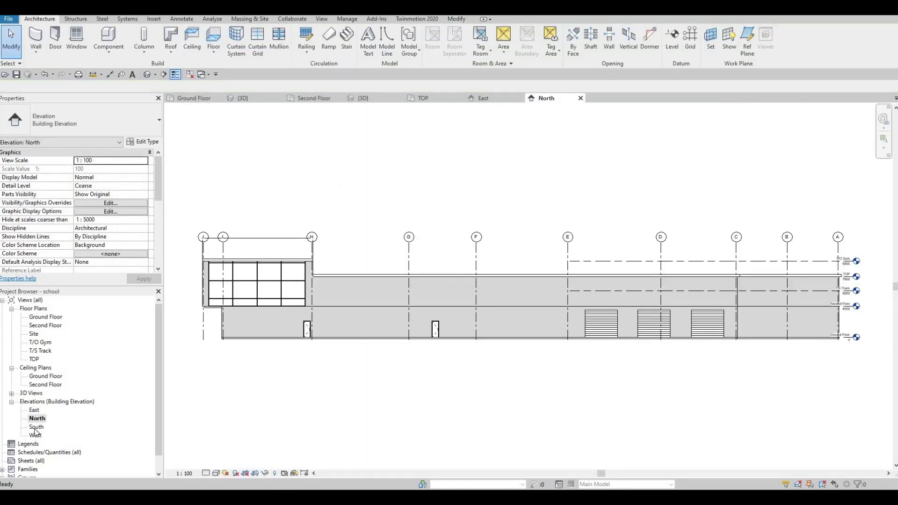
Step: Open the South elevation and divide the ground-floor curtain wall into four 3000 mm bays with vertical curtain grid lines
double_click(37, 427)
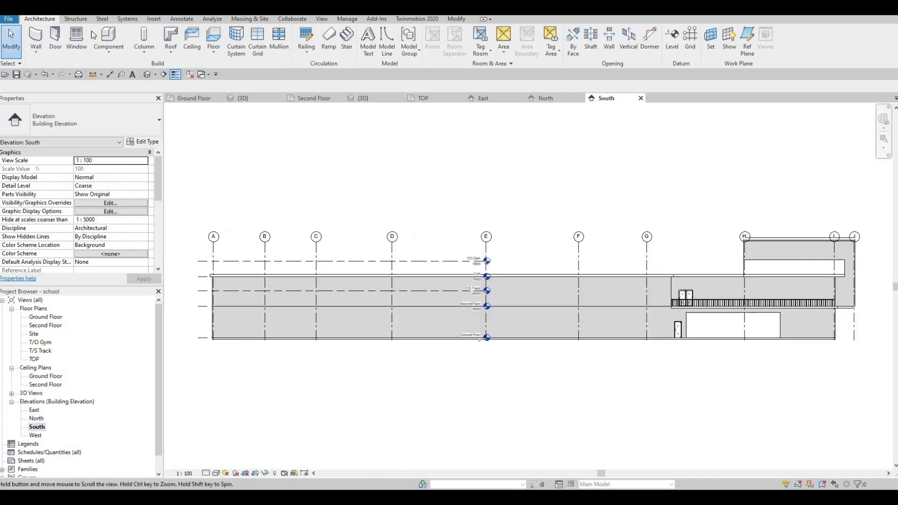
key(c)
key(g)
scroll(409, 299, up, 3)
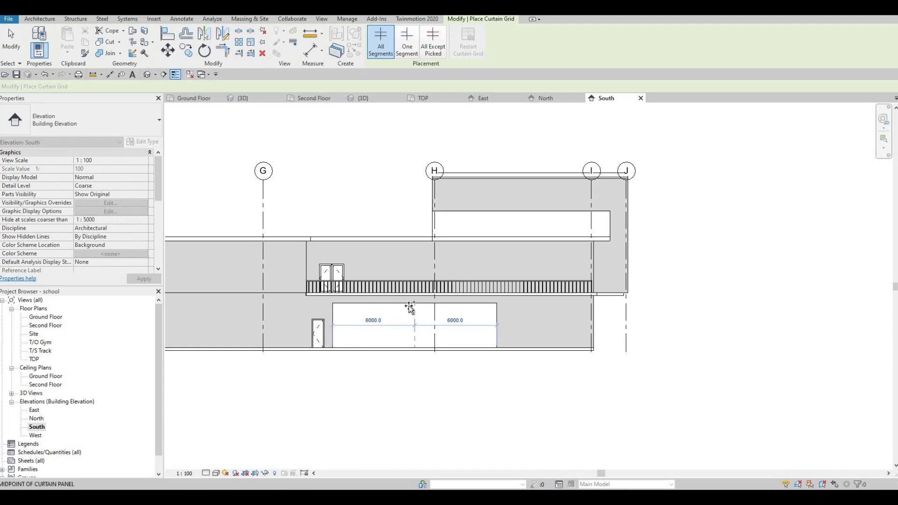
click(373, 307)
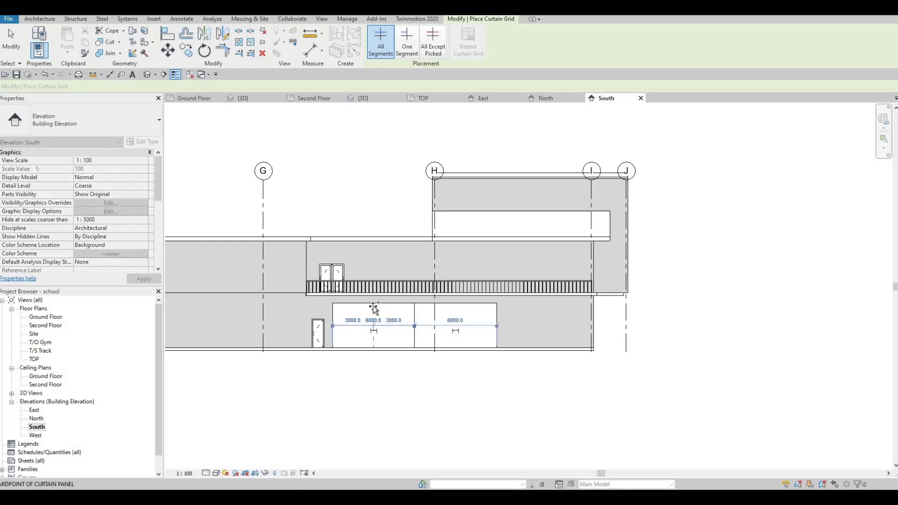
click(374, 307)
scroll(374, 309, up, 2)
click(494, 305)
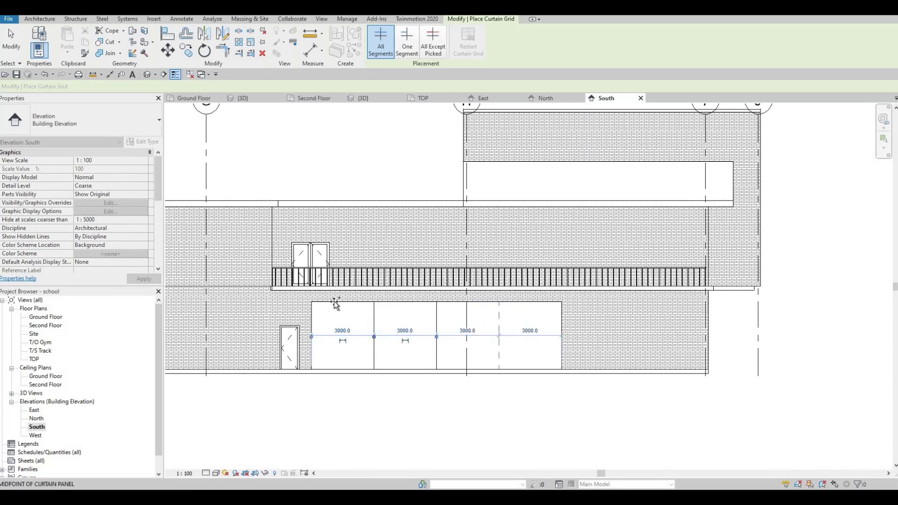
Step: Split the 3000 mm bays at their midpoints with vertical grid lines, leaving out the bay crossed by grid H
click(405, 305)
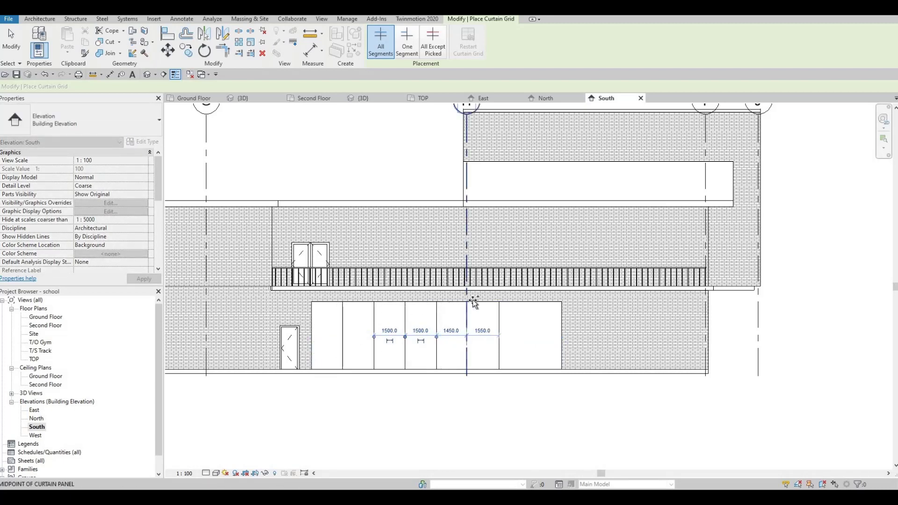
scroll(467, 299, up, 2)
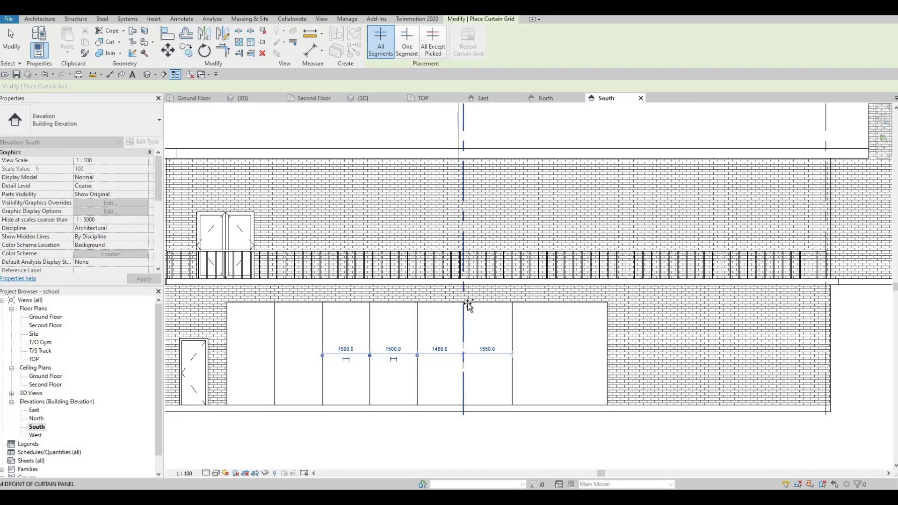
scroll(467, 301, up, 2)
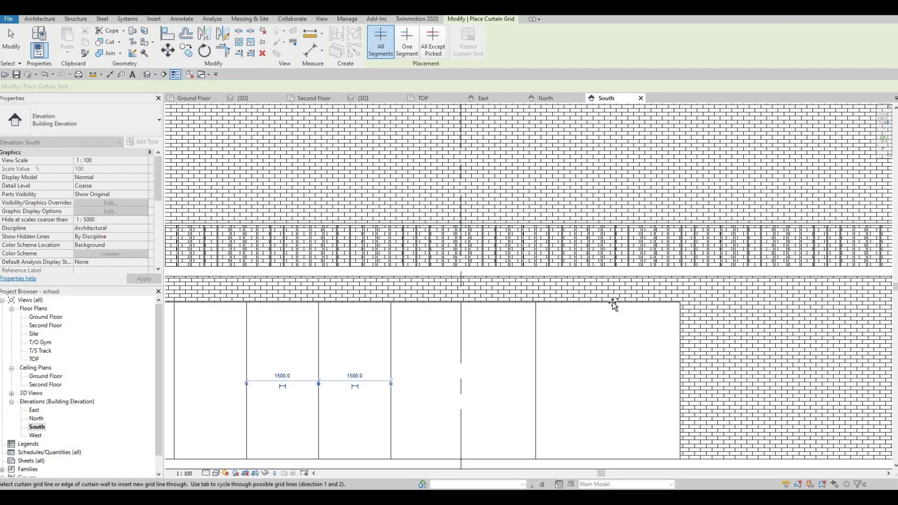
click(613, 305)
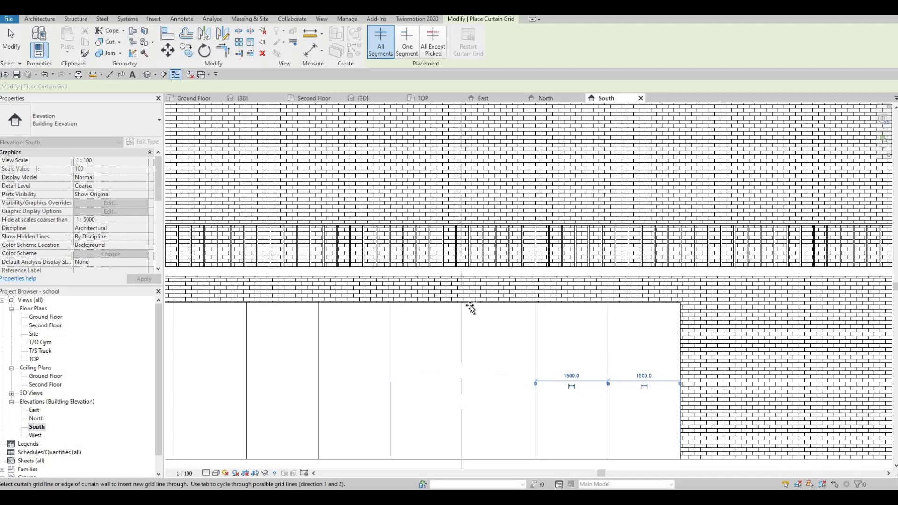
Step: Place a vertical grid line in the bay crossed by grid H and set its distance to the neighbouring grid line to 1500 mm
click(467, 374)
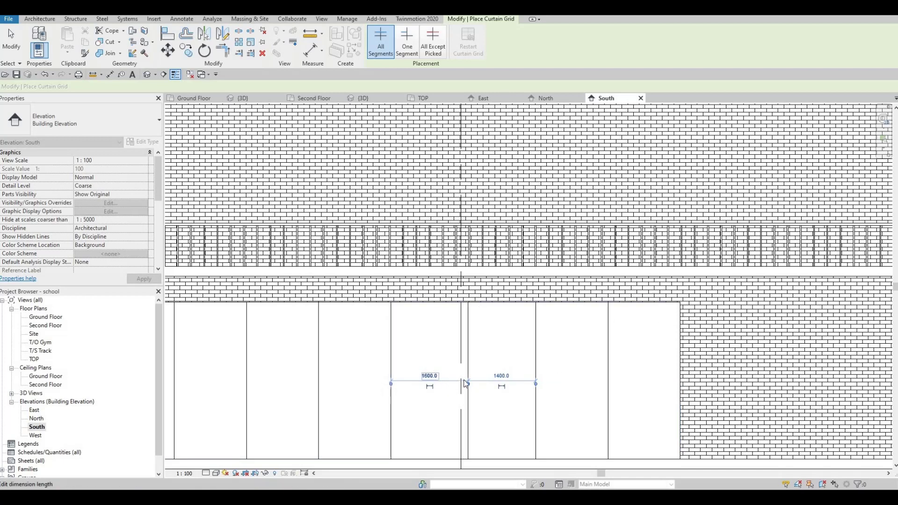
key(Escape)
key(Escape)
click(466, 374)
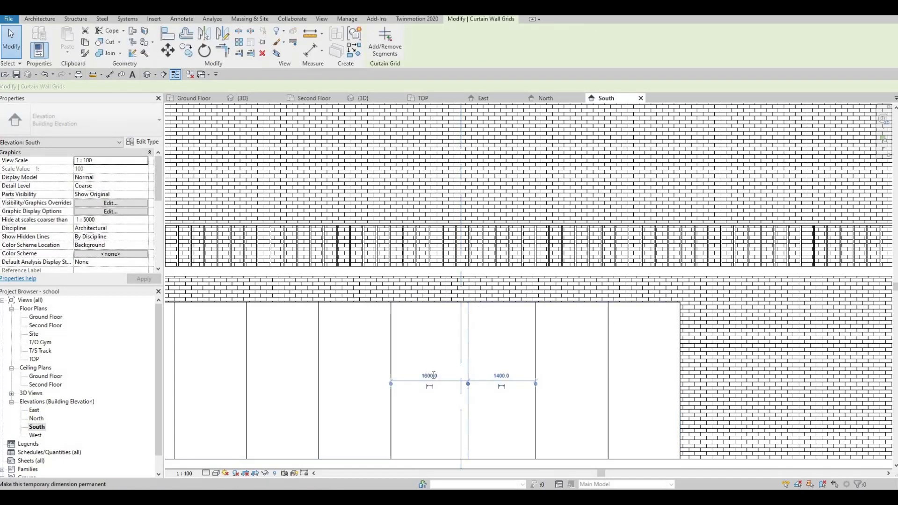
click(419, 372)
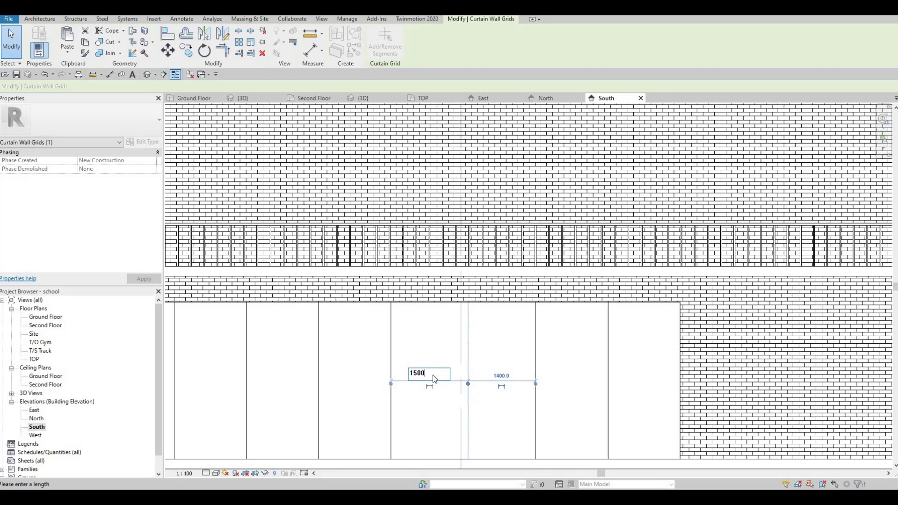
key(Return)
key(Escape)
Step: Add two horizontal grid lines across the south ground-floor curtain wall, one 700 mm below its top edge and one near its base
scroll(288, 326, down, 3)
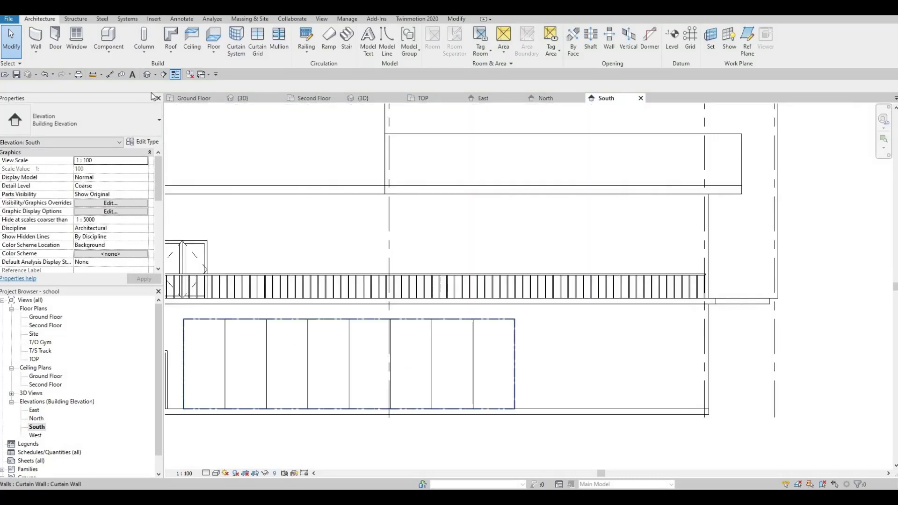
key(c)
key(g)
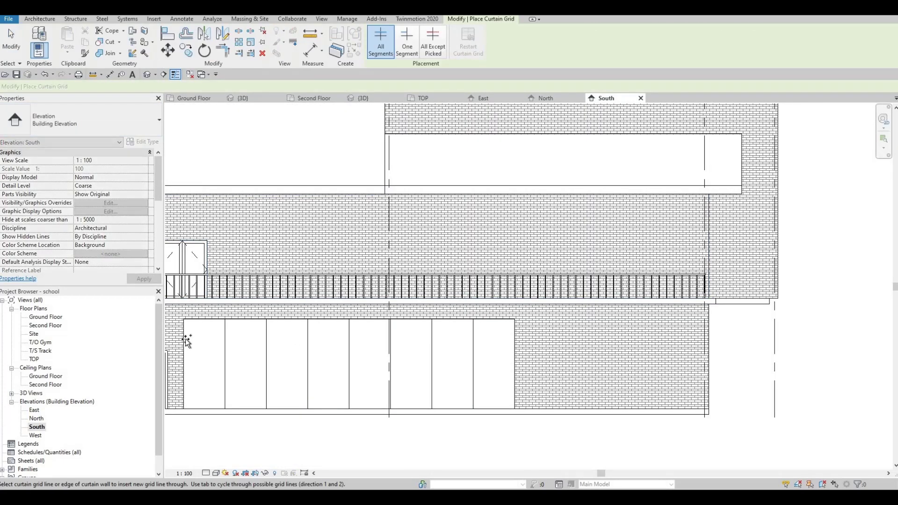
click(186, 382)
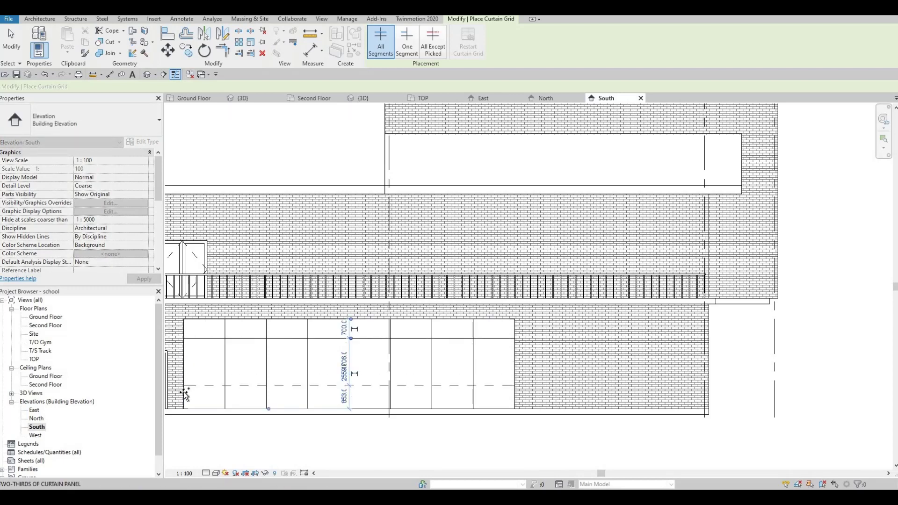
click(329, 401)
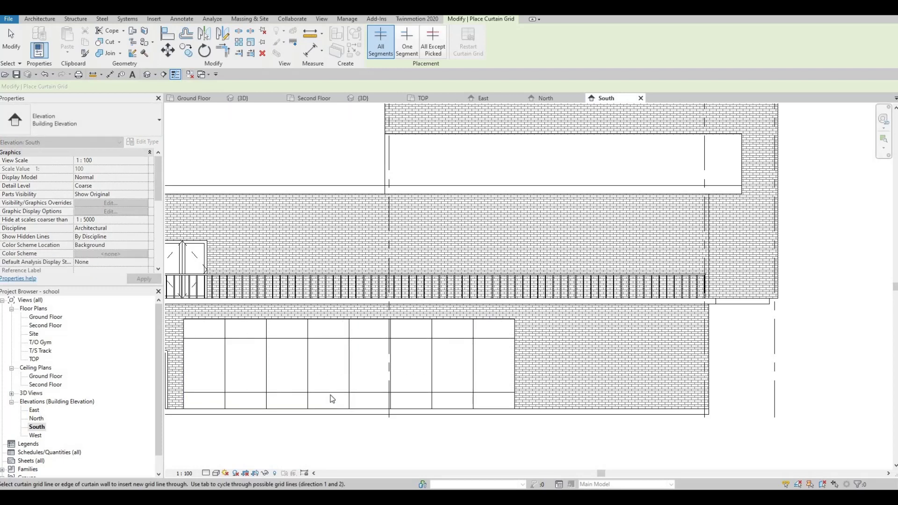
Step: Set the lower horizontal grid line of the south ground-floor curtain wall 700 mm above its base
key(Escape)
key(Escape)
click(337, 392)
click(343, 401)
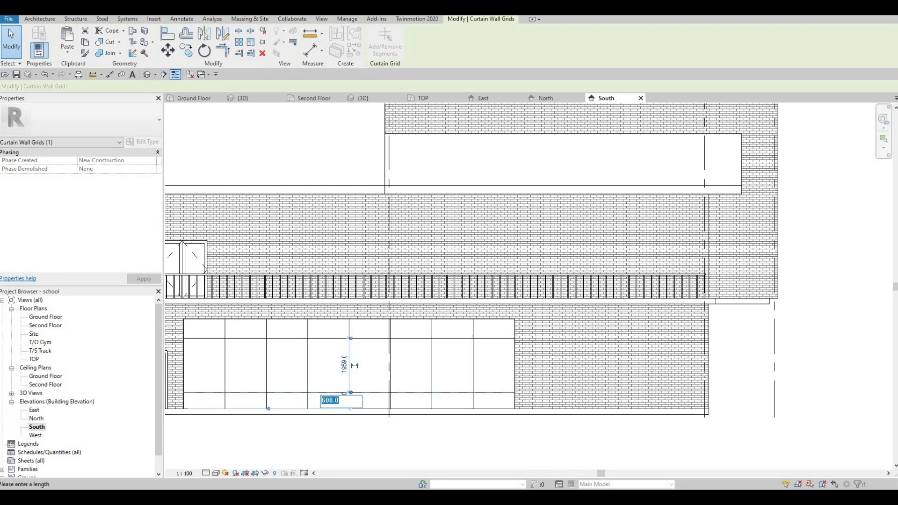
text(700)
key(Return)
Step: Place 50mm x 65mm rectangular mullions on all grid lines of the south ground-floor curtain wall
click(245, 155)
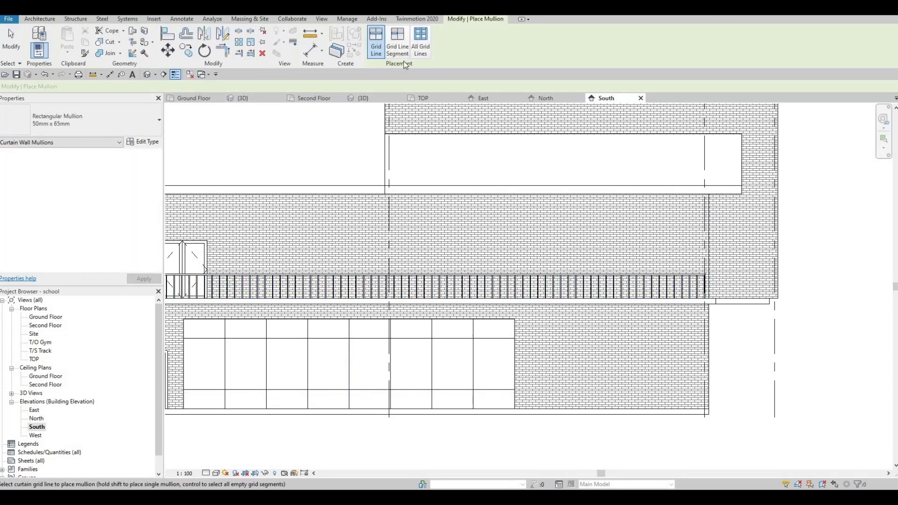
click(420, 45)
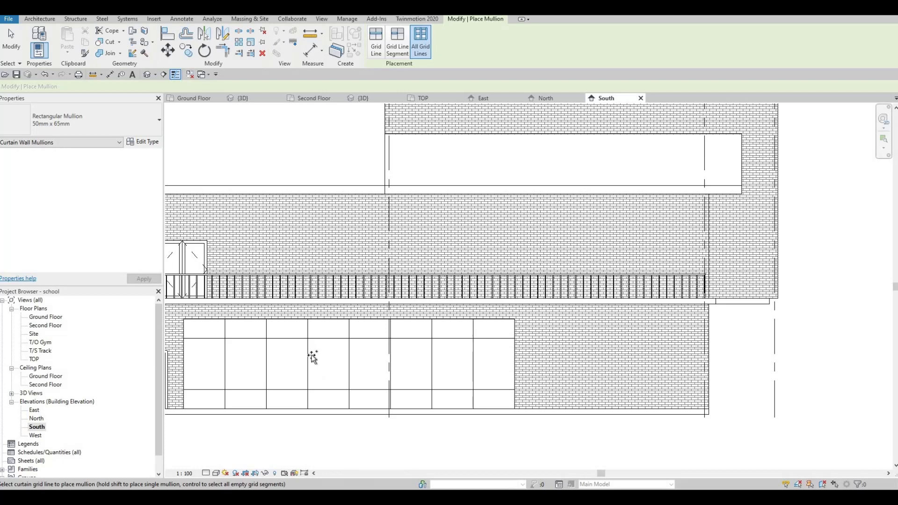
click(435, 356)
key(Escape)
scroll(532, 345, down, 2)
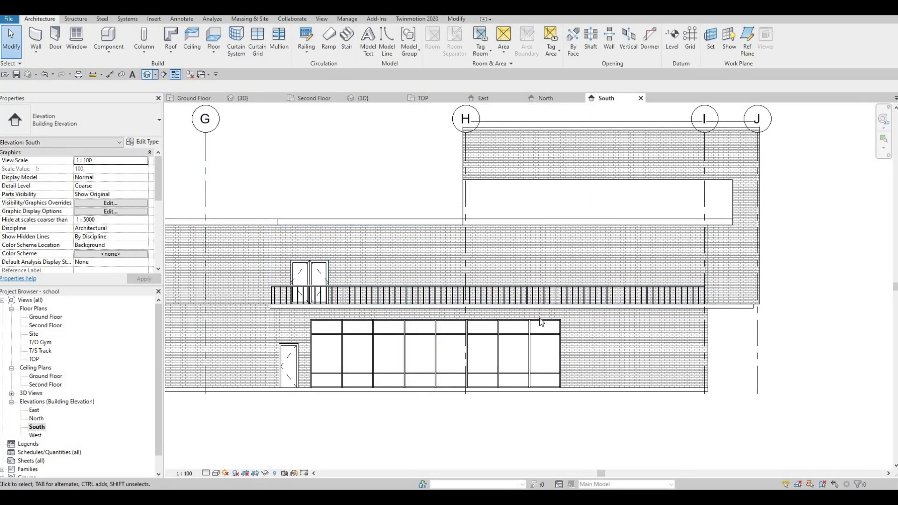
Step: In the 3D view, attach the tops of the ground-floor interior walls showing through the second-floor slab to that floor
key(ctrl+Tab)
shift+middle_drag(541, 322, 468, 303)
scroll(428, 251, up, 2)
scroll(428, 250, up, 3)
shift+middle_drag(401, 330, 406, 298)
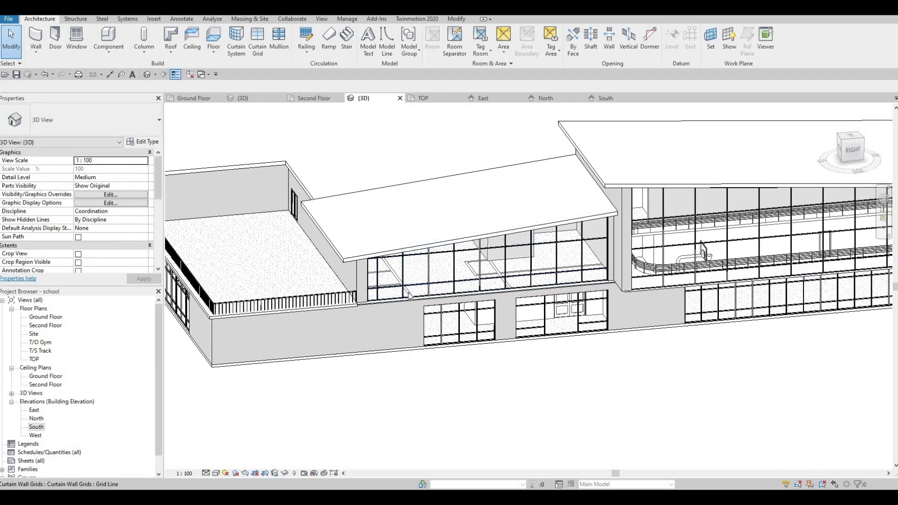
click(397, 279)
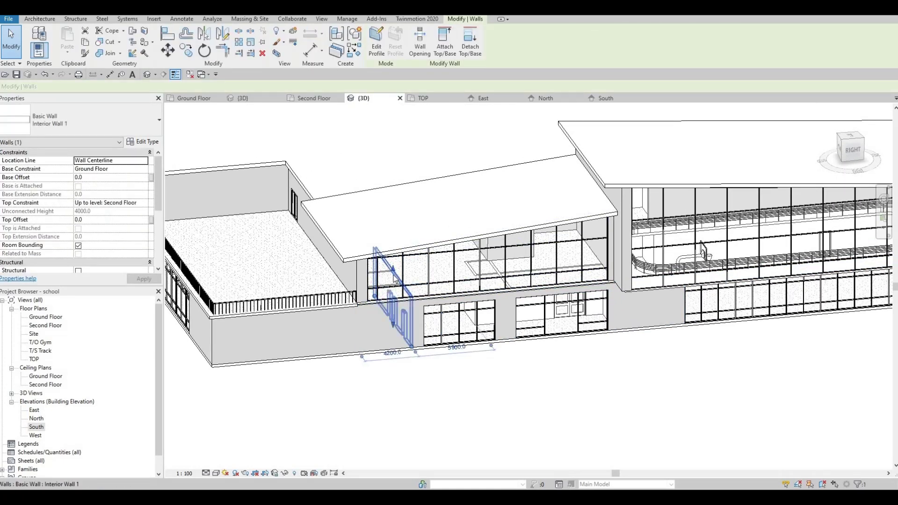
scroll(396, 280, up, 5)
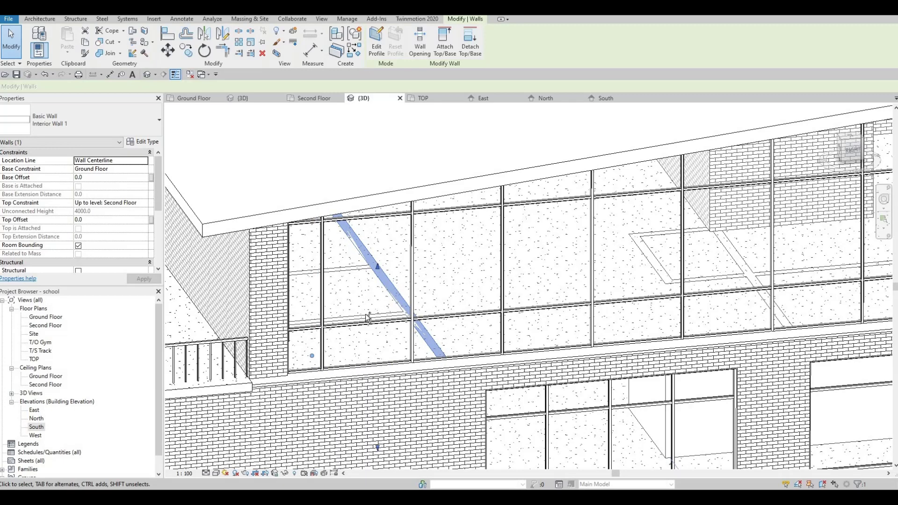
ctrl+click(353, 272)
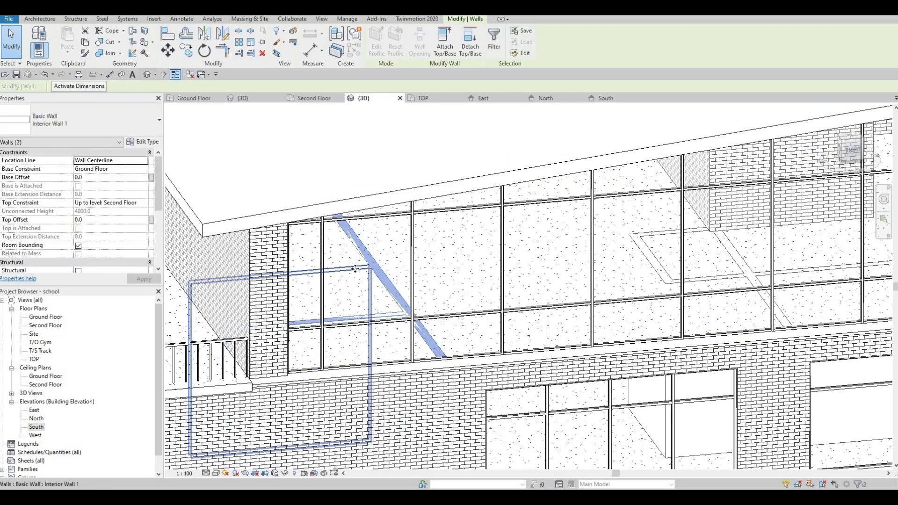
ctrl+click(654, 238)
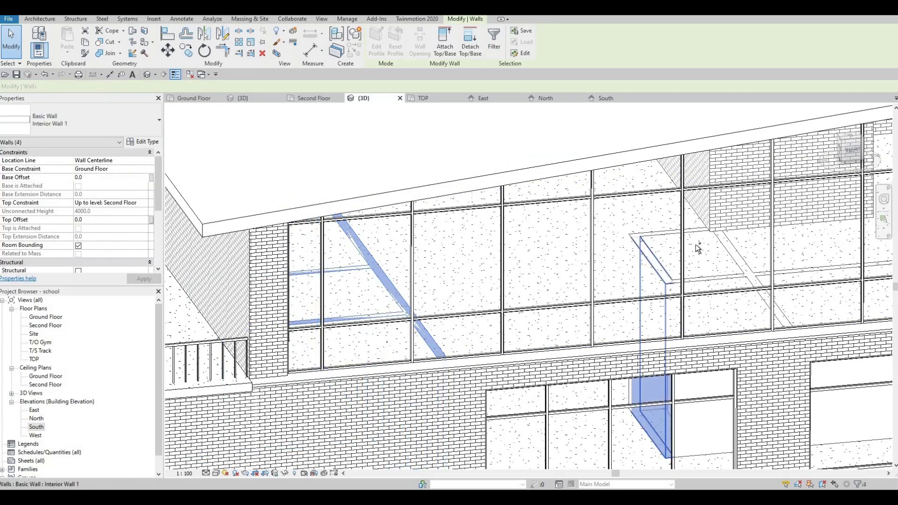
ctrl+click(708, 279)
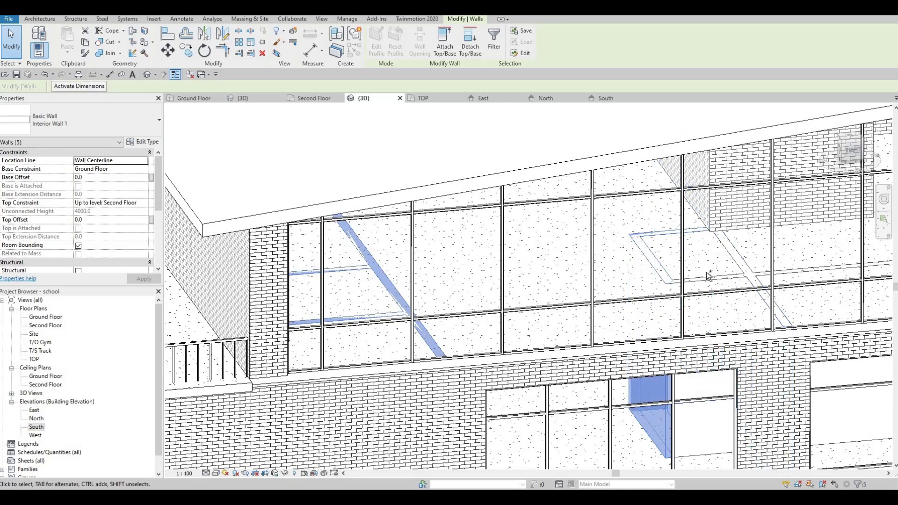
ctrl+click(750, 276)
ctrl+click(740, 272)
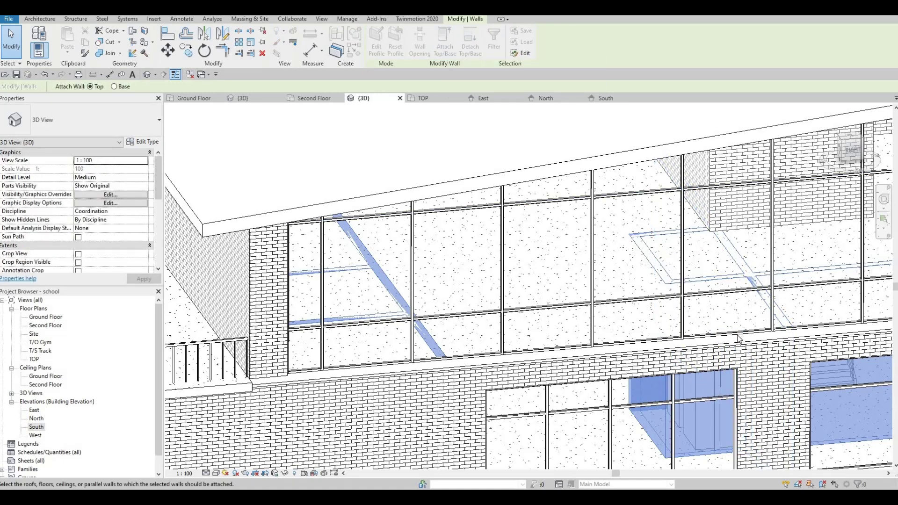
click(683, 356)
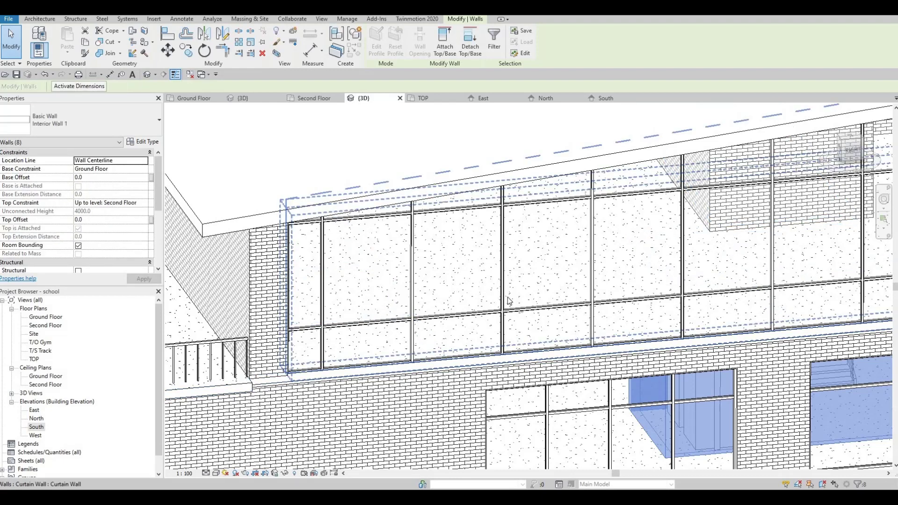
key(Escape)
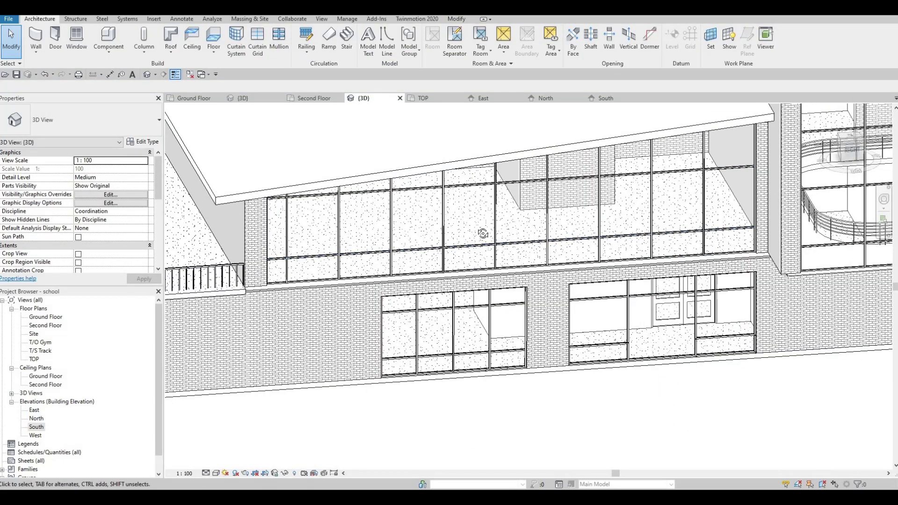
Step: Try to extend the base of the second-floor exterior wall around the curtain wall down over the slab edge
shift+middle_drag(481, 234, 407, 315)
scroll(407, 315, up, 2)
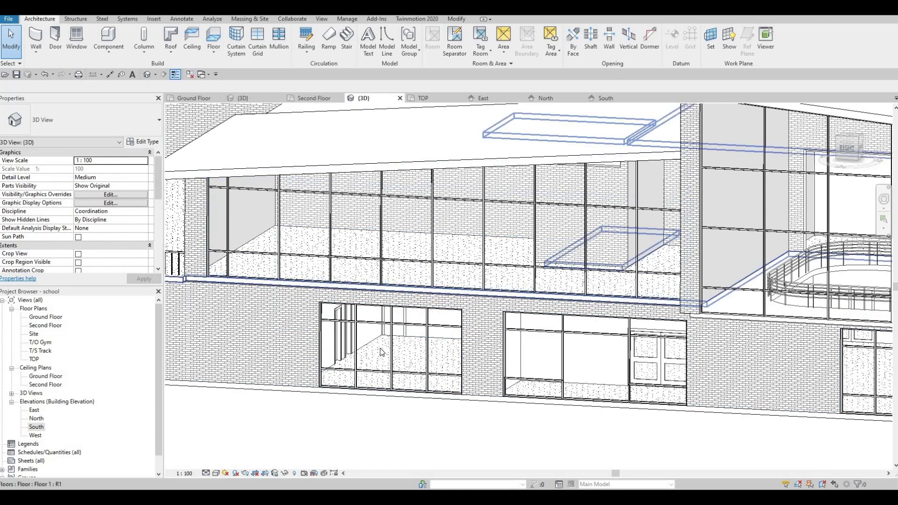
shift+middle_drag(364, 353, 461, 323)
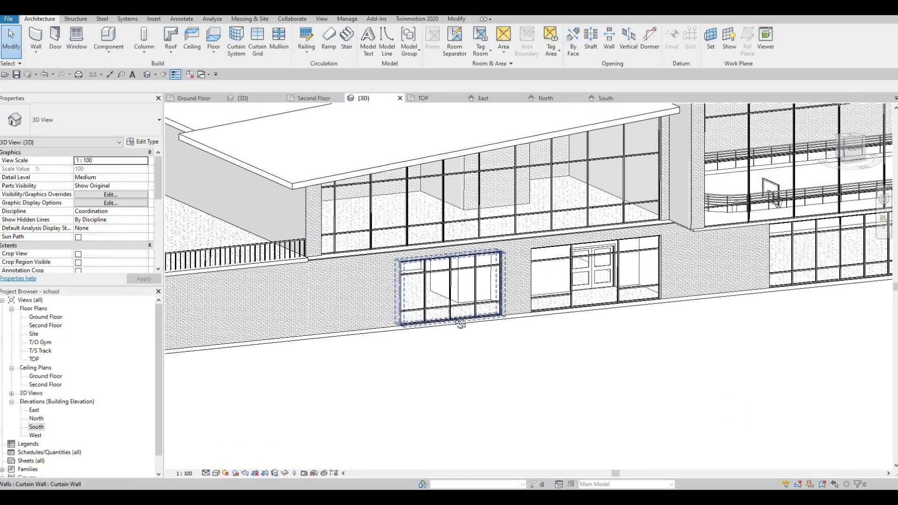
shift+middle_drag(368, 298, 364, 292)
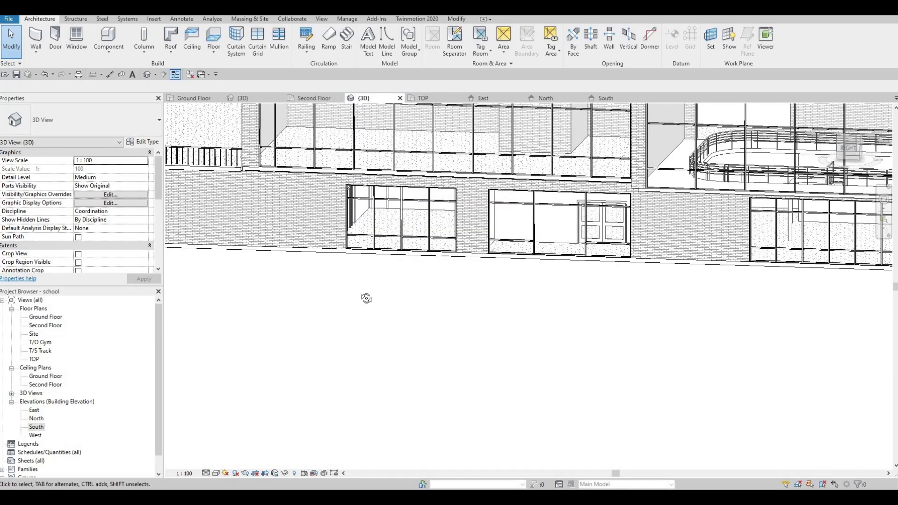
scroll(252, 160, up, 5)
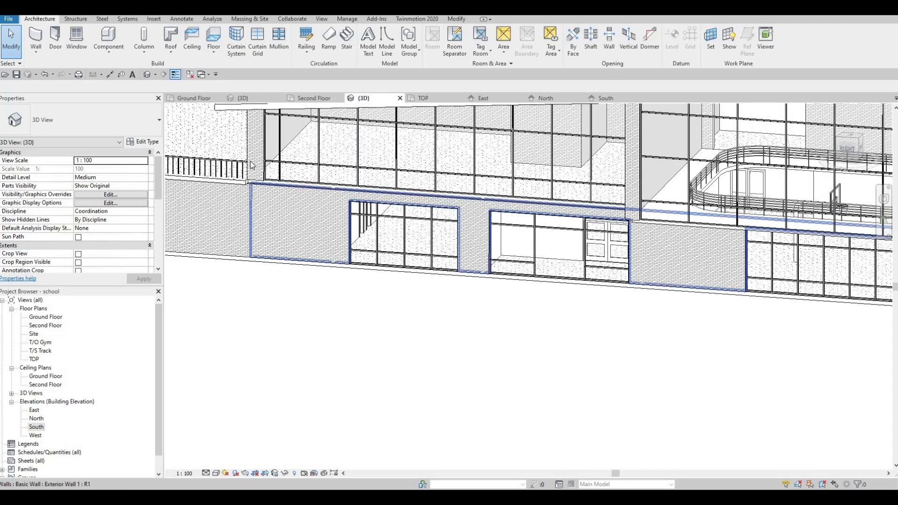
scroll(254, 158, up, 1)
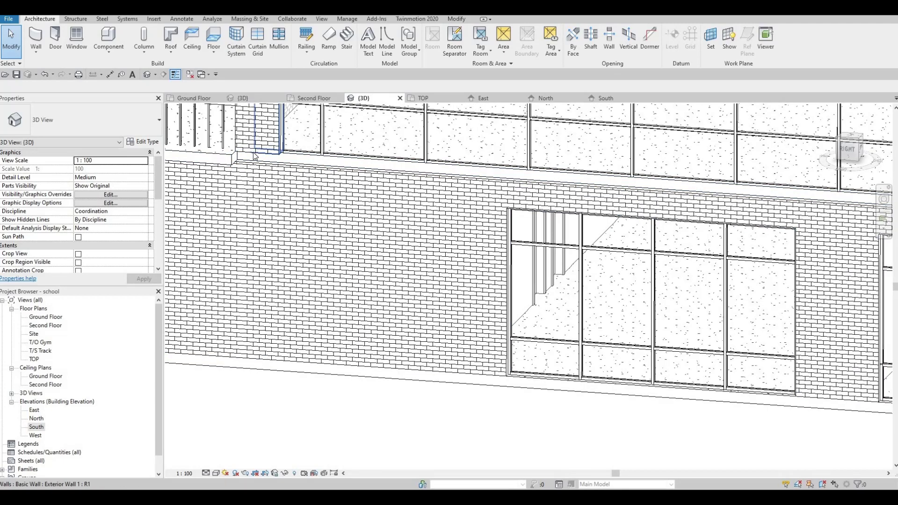
click(253, 156)
middle_drag(766, 196, 740, 219)
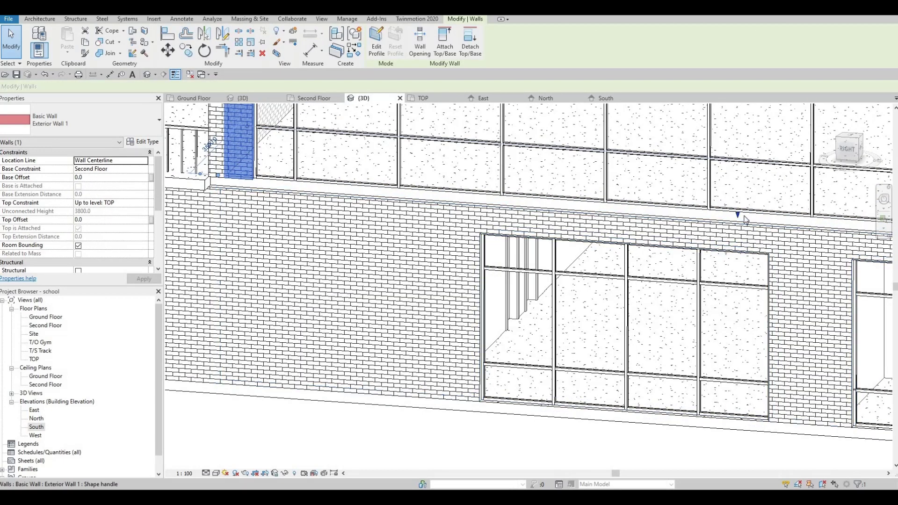
drag(736, 219, 735, 227)
key(Escape)
Step: Examine the junction of the second-floor exterior walls, slab edge and ground-floor wall beside the terrace railing
middle_drag(649, 280, 551, 275)
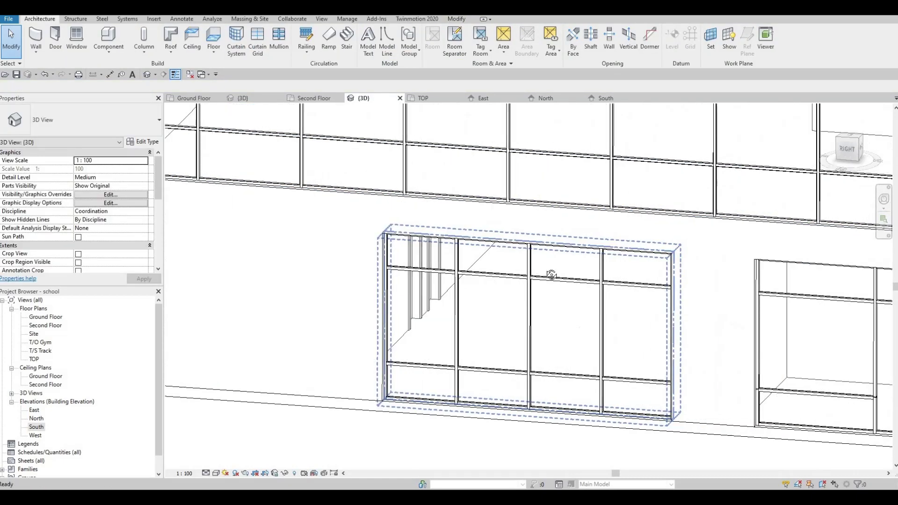
scroll(327, 257, down, 2)
shift+middle_drag(314, 259, 387, 259)
middle_drag(170, 300, 385, 266)
scroll(381, 285, up, 3)
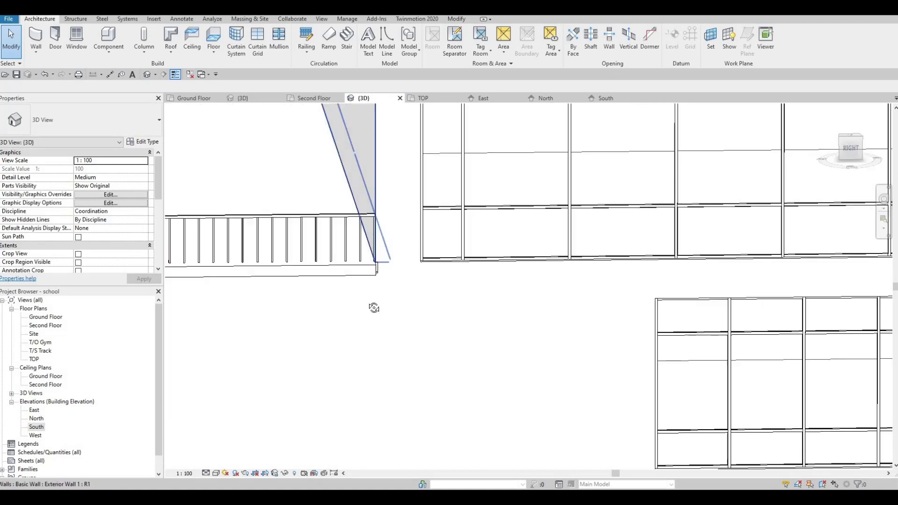
middle_drag(373, 307, 379, 185)
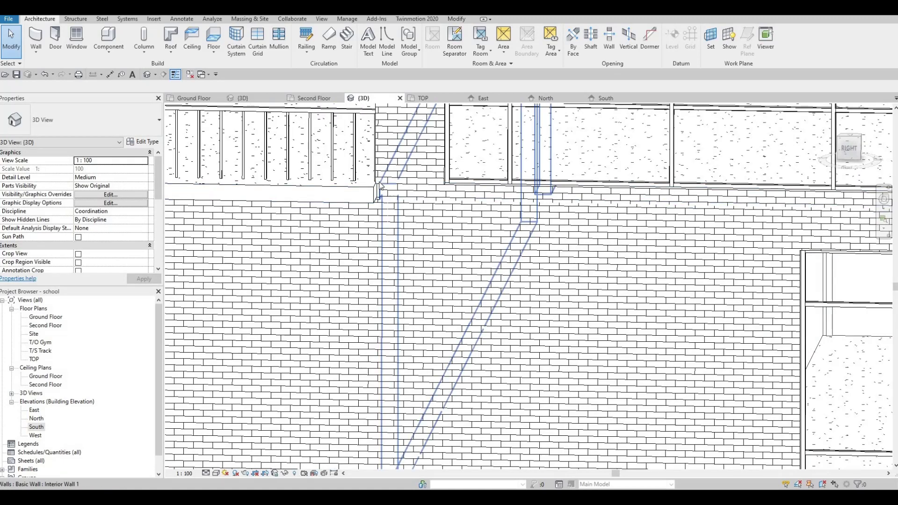
click(388, 188)
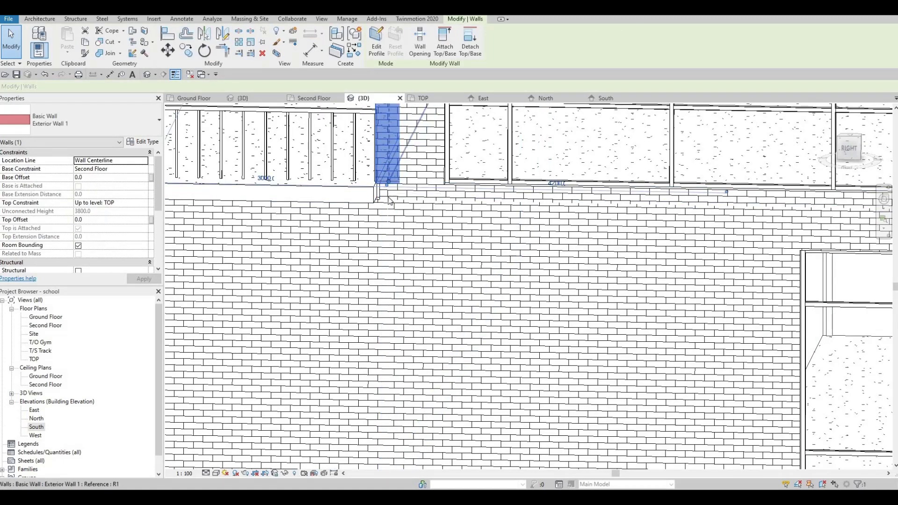
key(Escape)
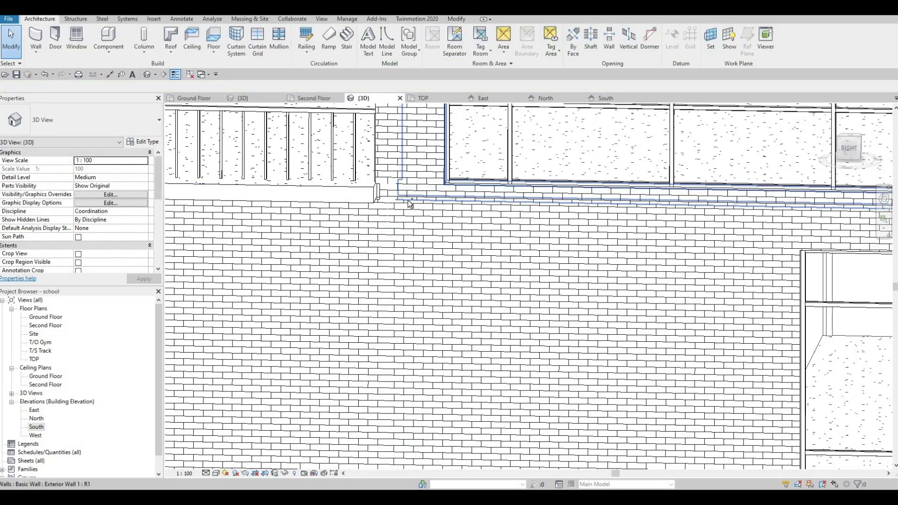
scroll(404, 259, up, 3)
shift+middle_drag(345, 234, 256, 223)
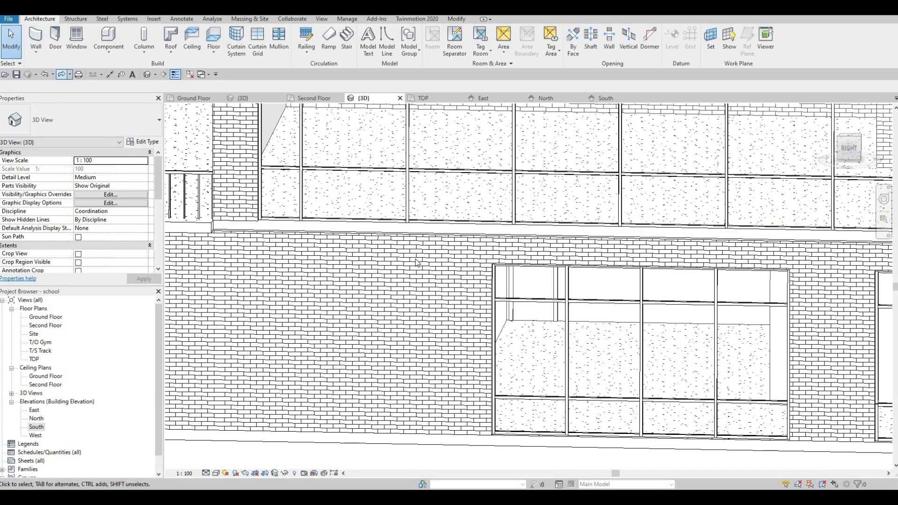
mouse_move(418, 262)
shift+middle_down()
mouse_move(456, 314)
mouse_move(635, 325)
mouse_move(321, 270)
mouse_move(413, 229)
mouse_move(304, 237)
mouse_move(414, 243)
mouse_move(345, 232)
shift+middle_up()
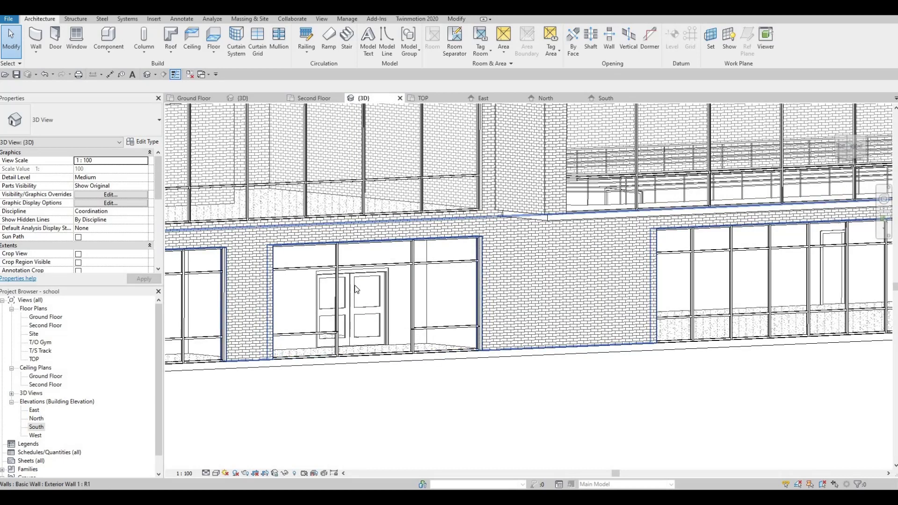
Step: Load the door family M_Door-Curtain-Wall-Double-Storefront from the Canada library's Doors folder
click(153, 19)
click(385, 56)
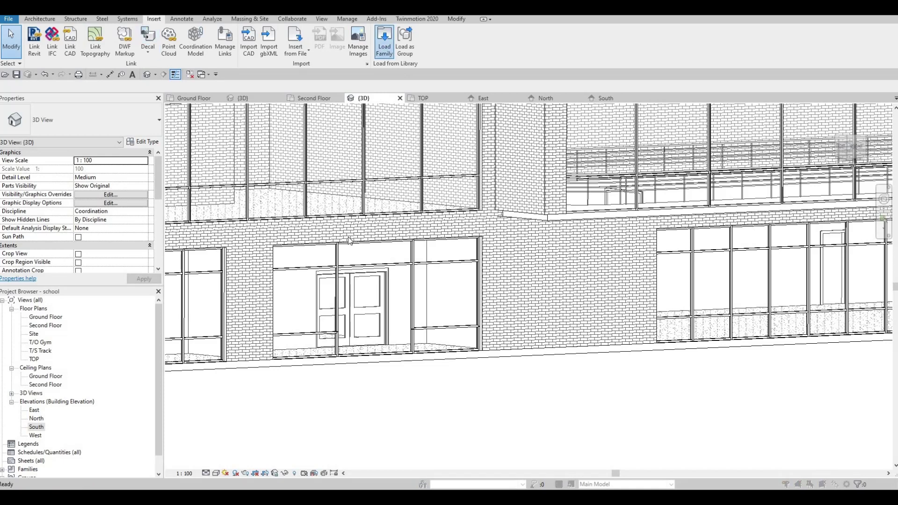
click(545, 154)
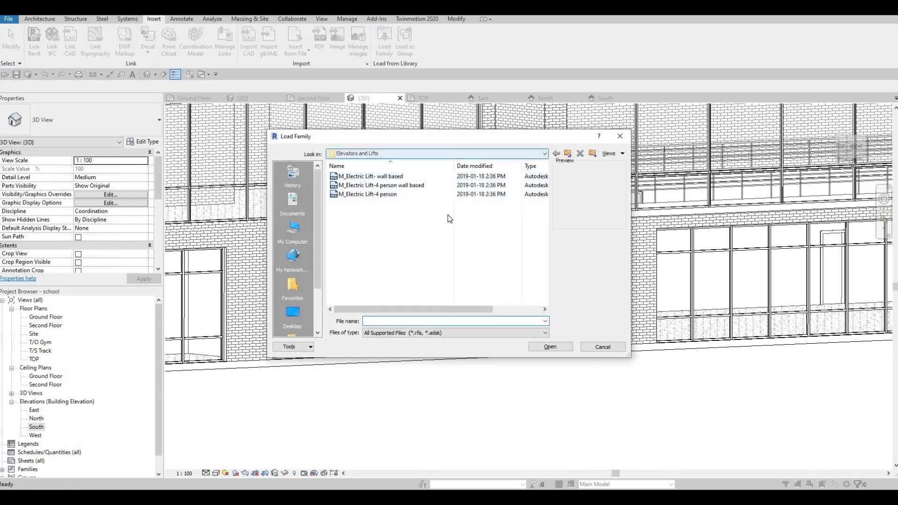
click(374, 232)
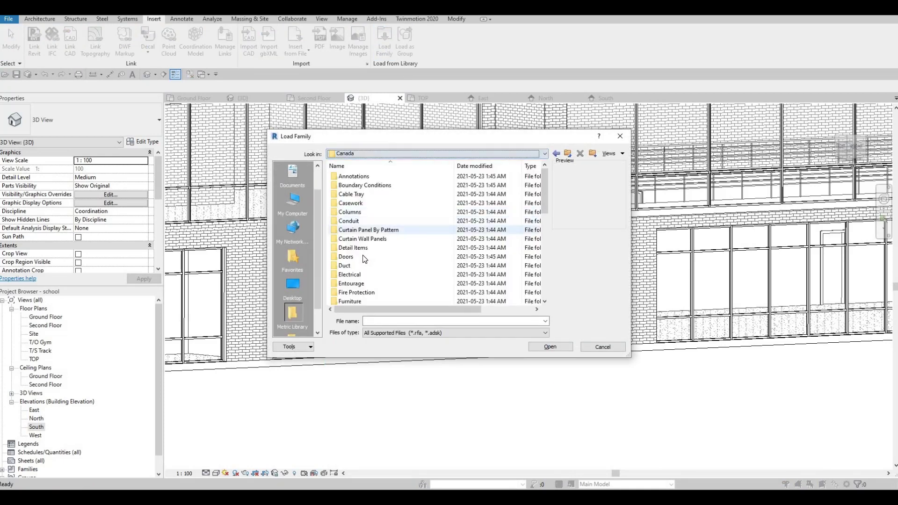
double_click(362, 256)
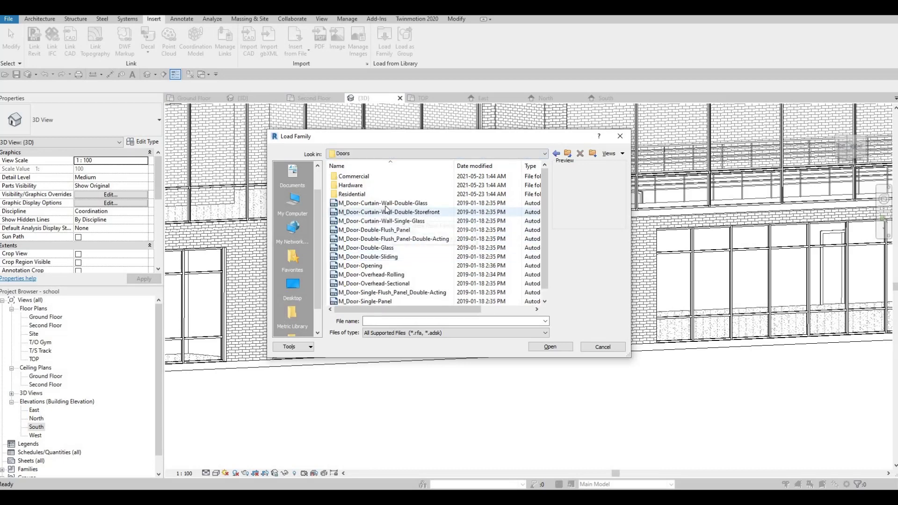
click(386, 212)
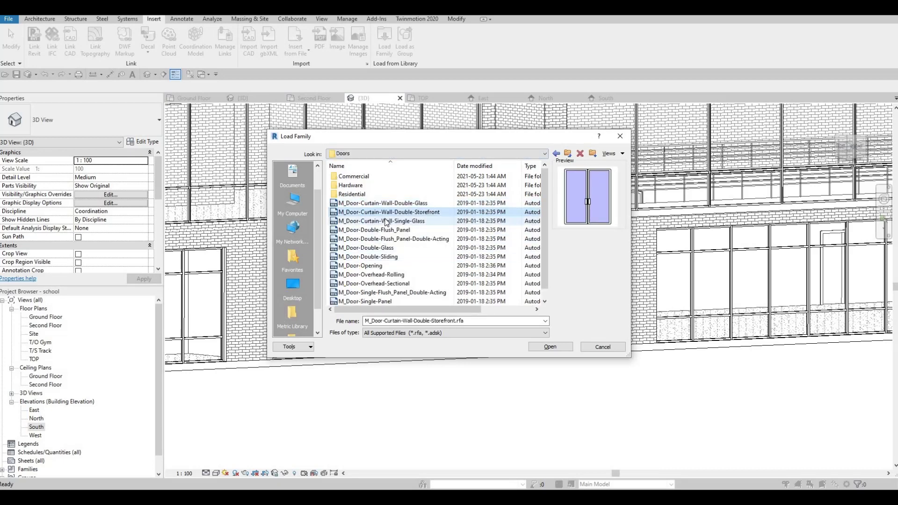
click(386, 221)
click(393, 212)
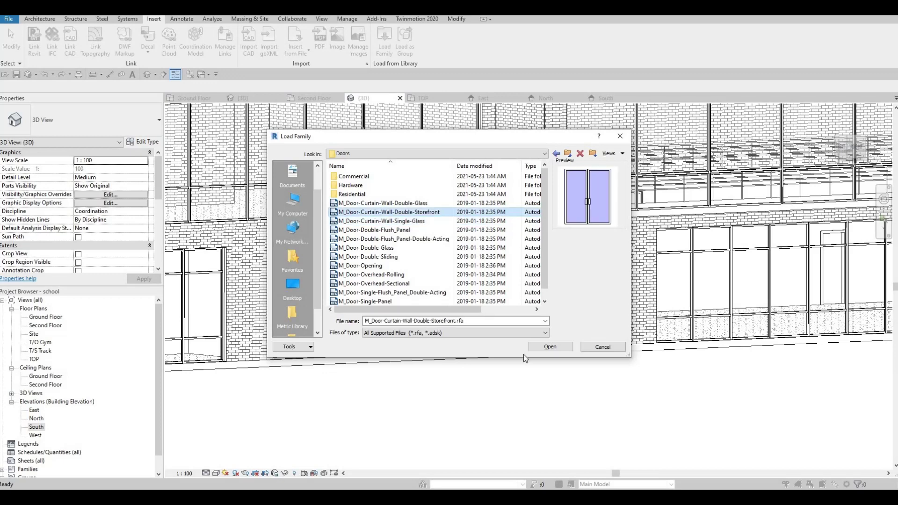
click(550, 347)
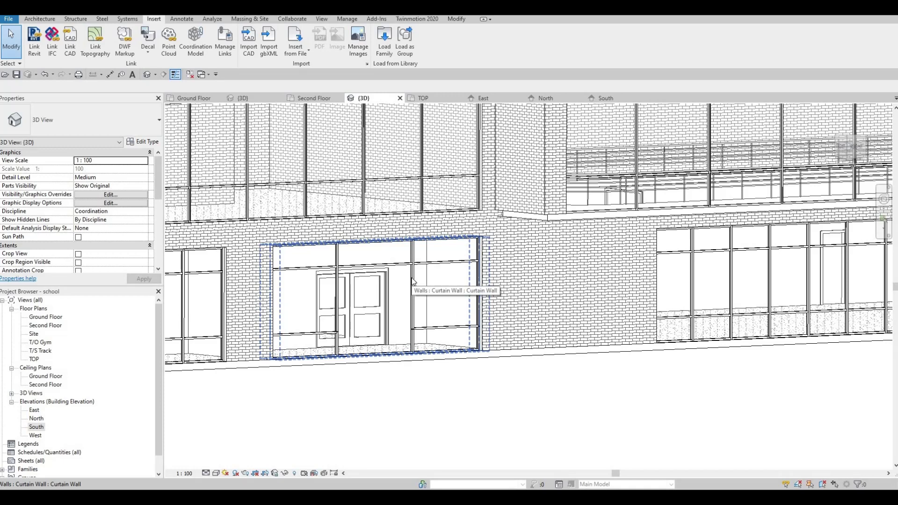
Step: Try to swap the ground-floor curtain wall's central glazed panel for the M_Door-Curtain-Wall-Double-Storefront type
key(Tab)
key(Tab)
key(Tab)
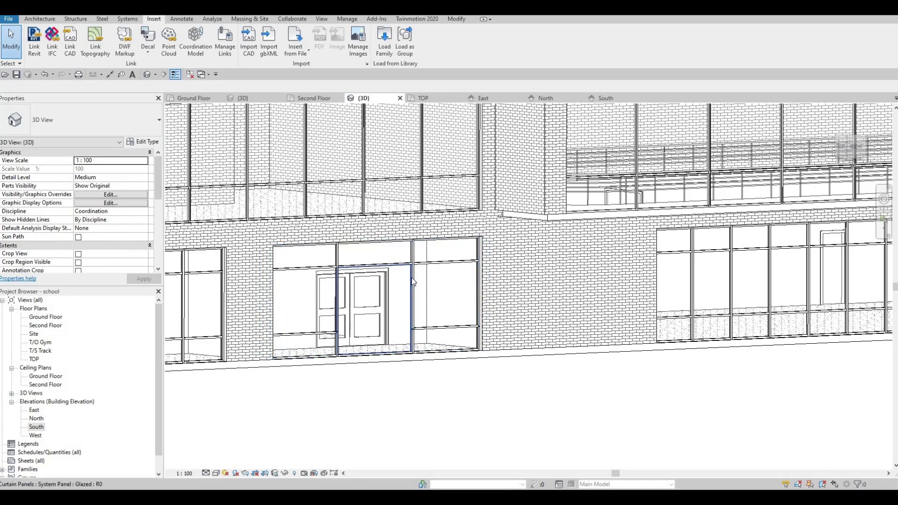
click(261, 260)
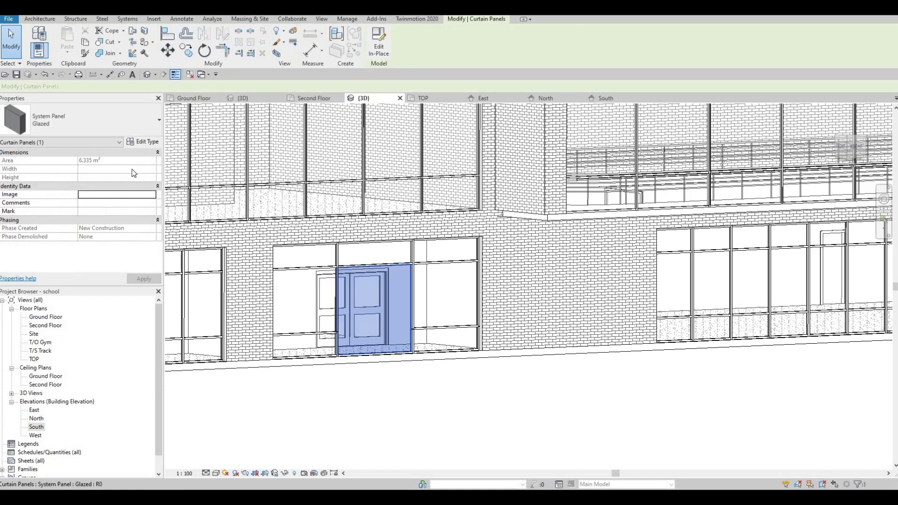
click(149, 127)
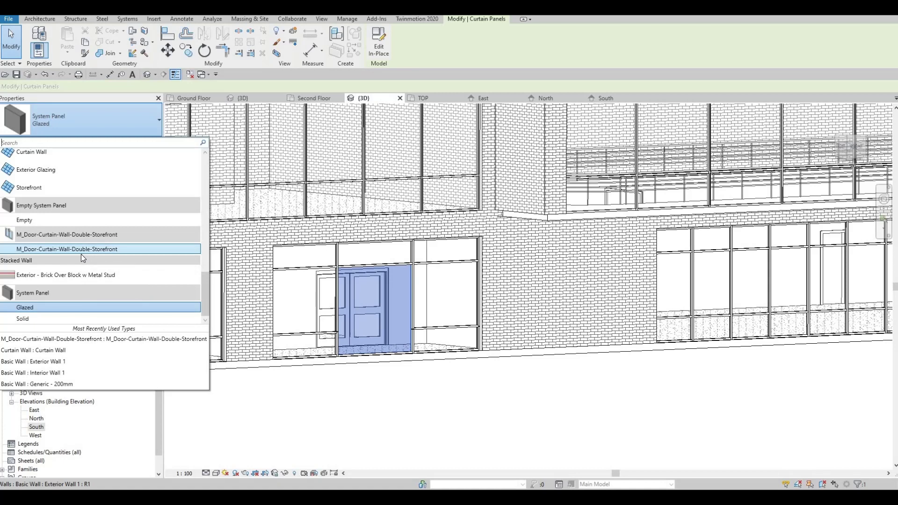
click(81, 249)
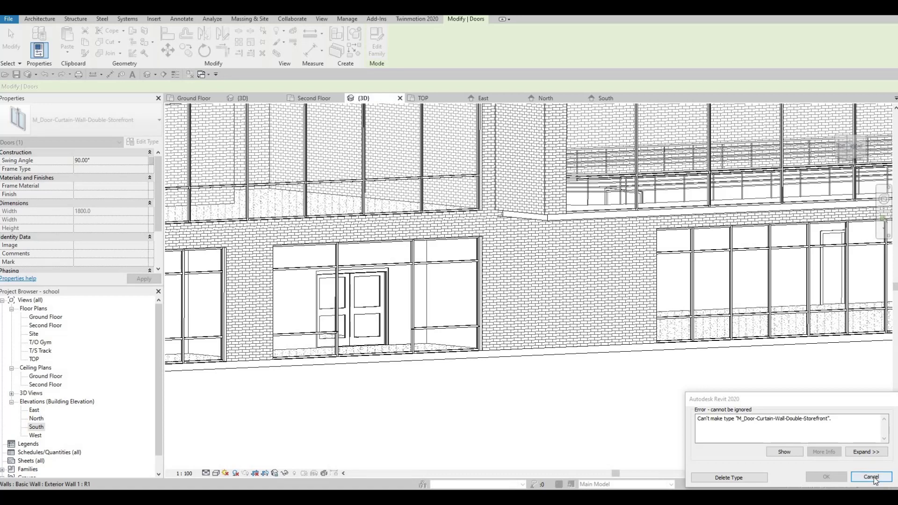
click(775, 451)
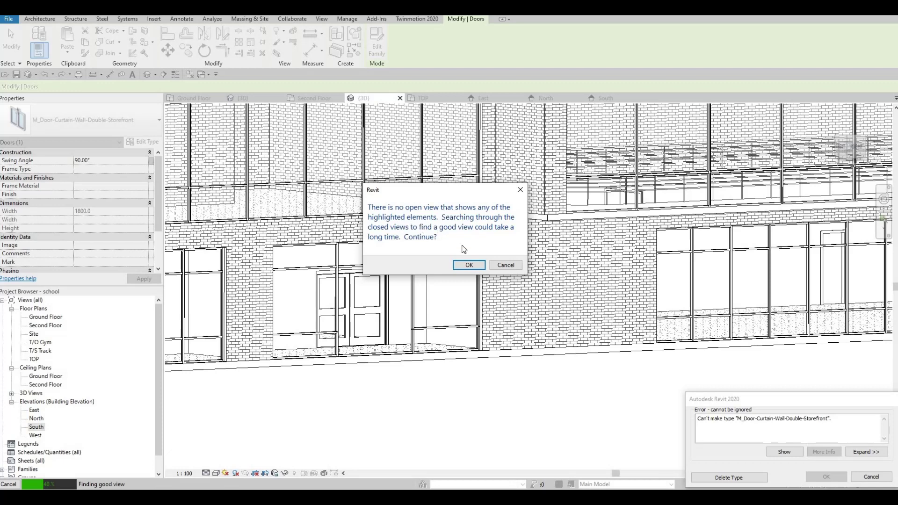
key(Return)
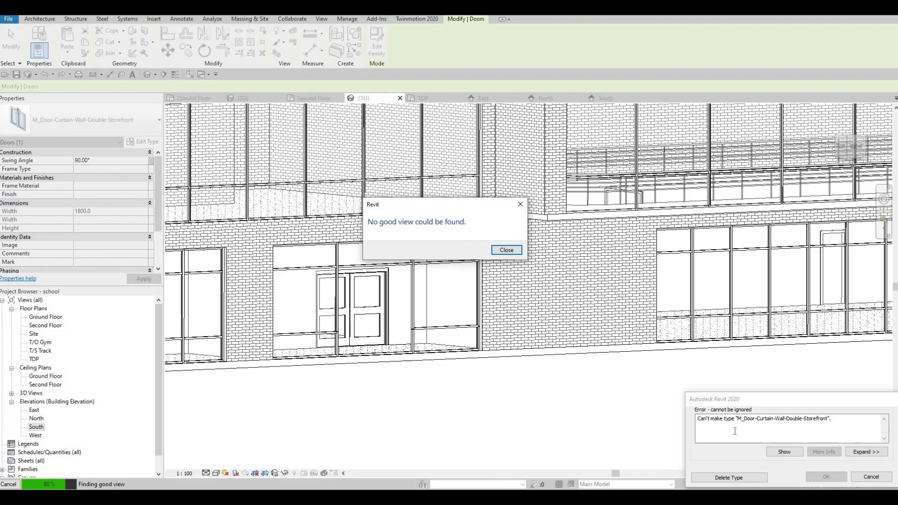
key(Return)
click(869, 477)
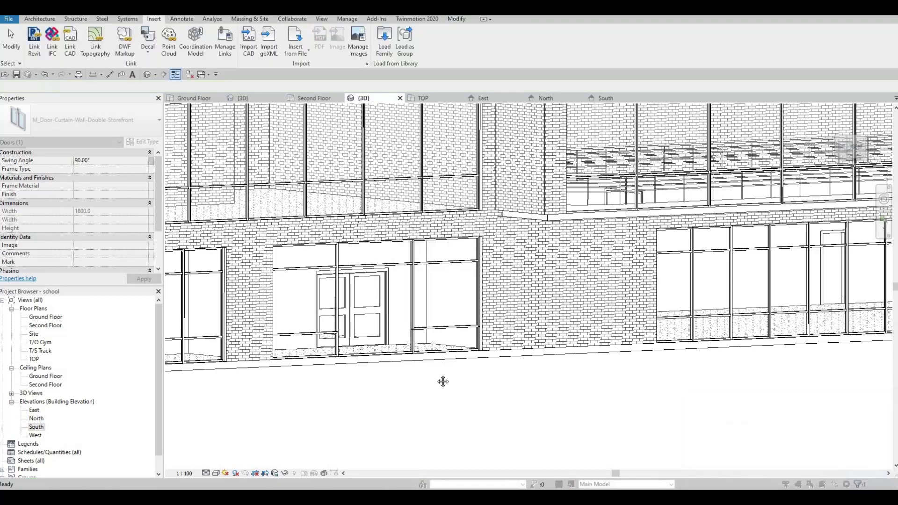
Step: Load the door family M_Door-Curtain-Wall-Double-Glass from the library's Doors folder
middle_drag(348, 438, 386, 461)
shift+middle_drag(394, 360, 414, 285)
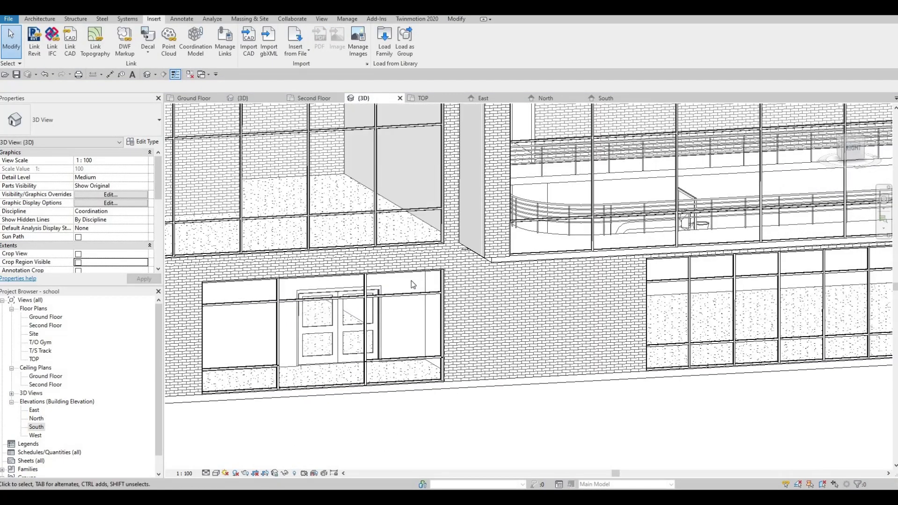
scroll(407, 318, down, 3)
scroll(401, 339, up, 5)
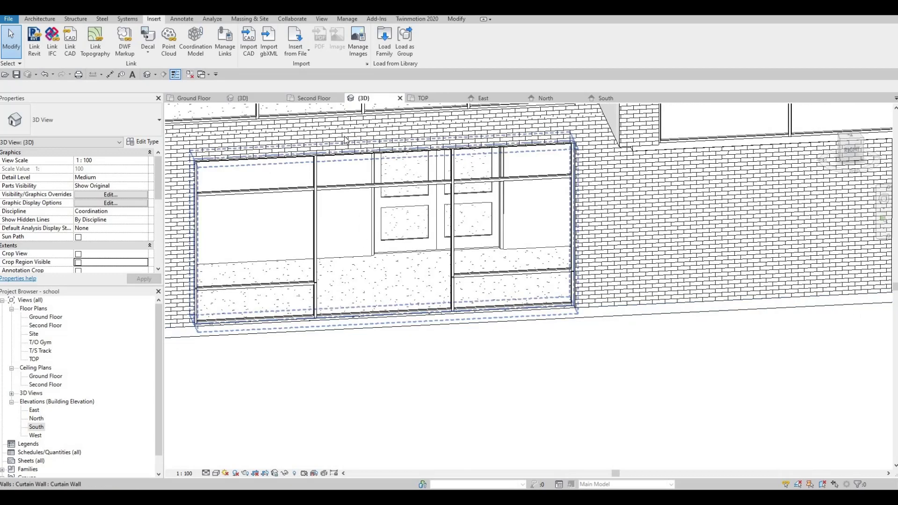
click(384, 42)
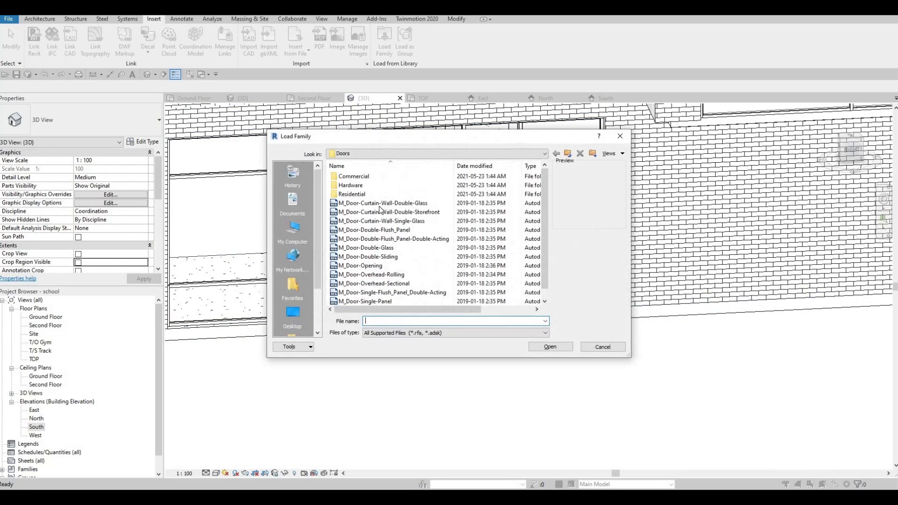
click(379, 202)
key(Down)
key(Down)
key(Down)
key(Down)
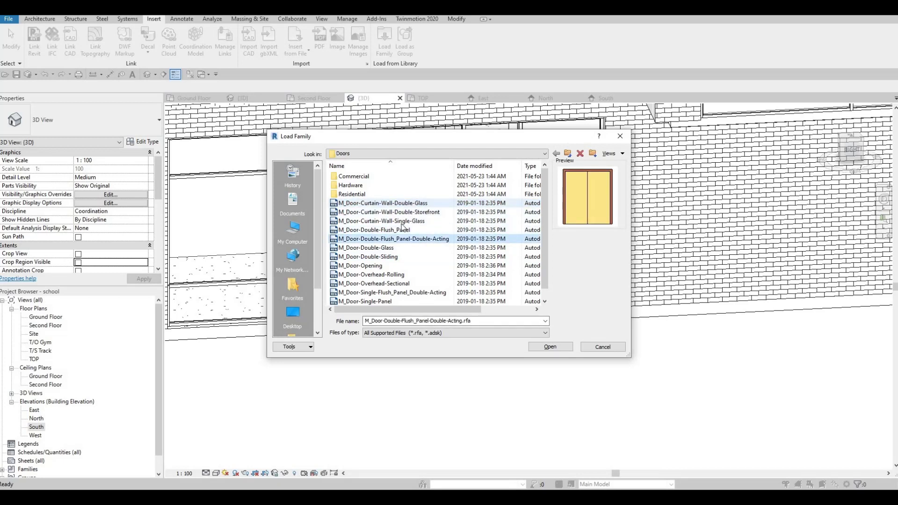
click(412, 203)
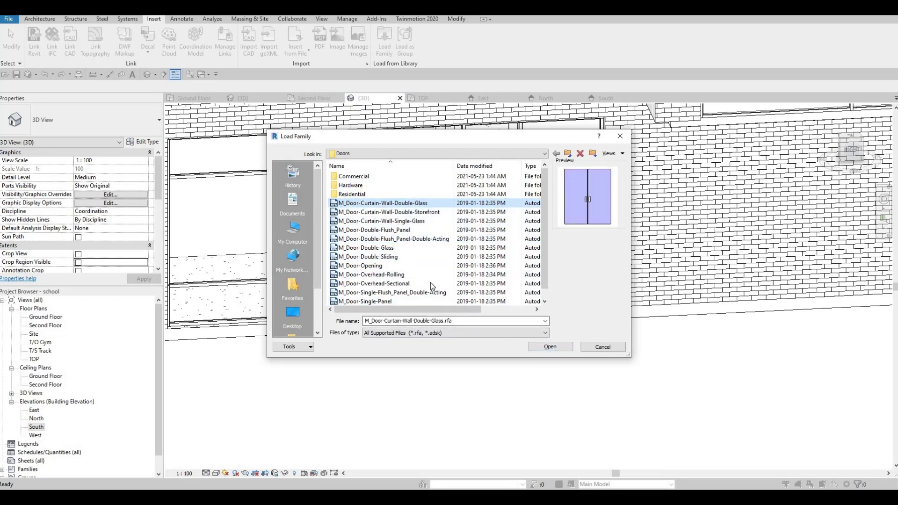
click(382, 249)
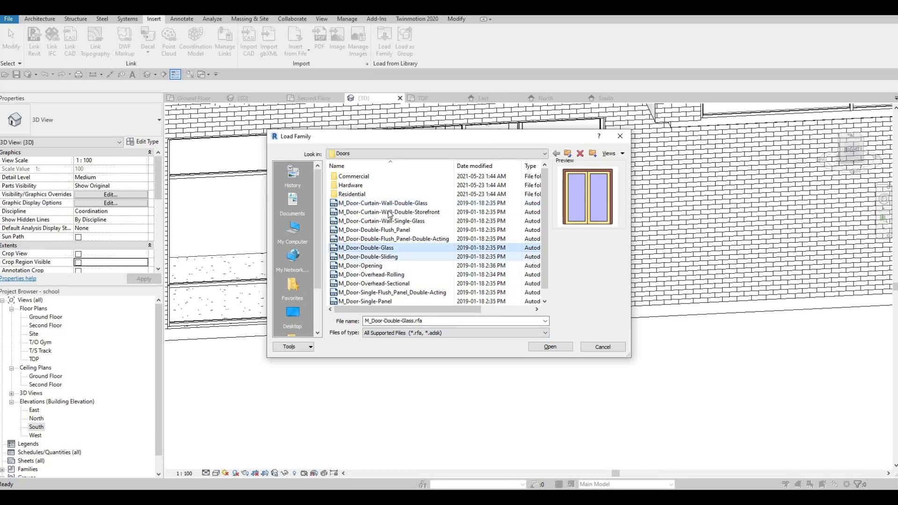
click(387, 212)
click(389, 204)
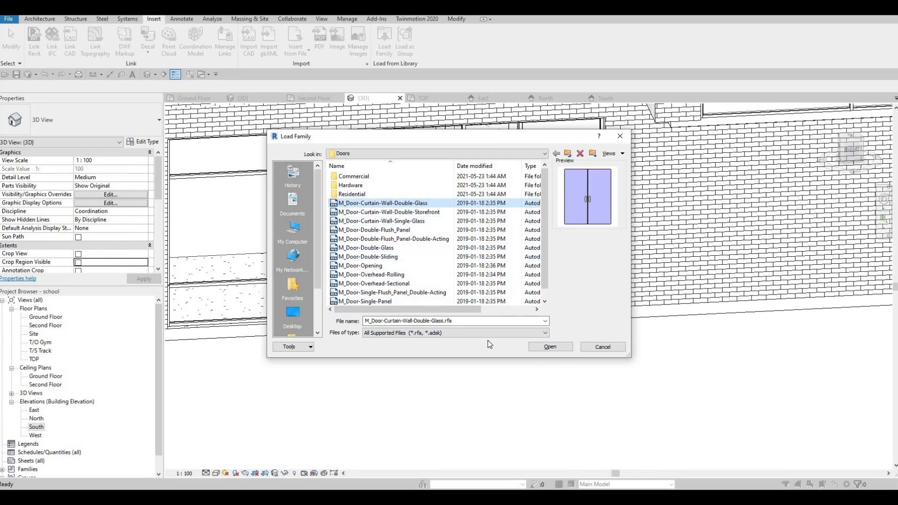
key(Return)
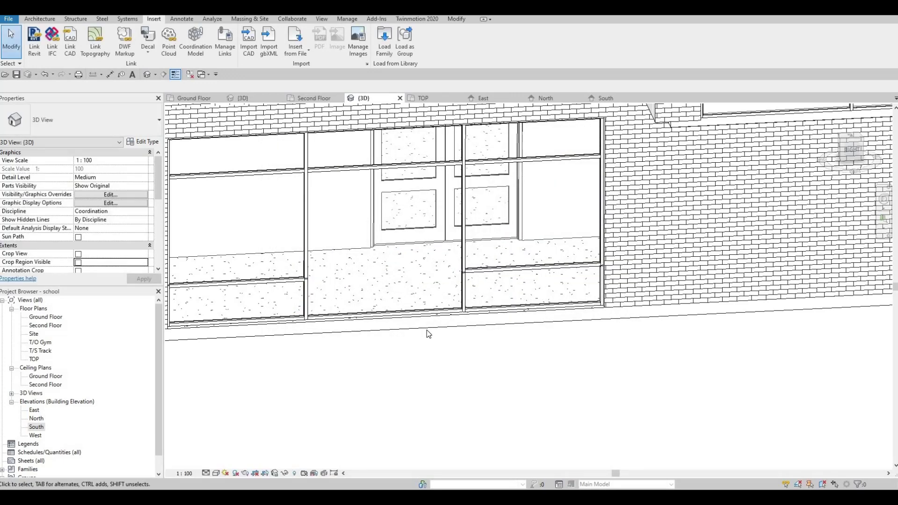
Step: Delete the bottom mullion beneath the central panel of the ground-floor curtain wall
click(414, 318)
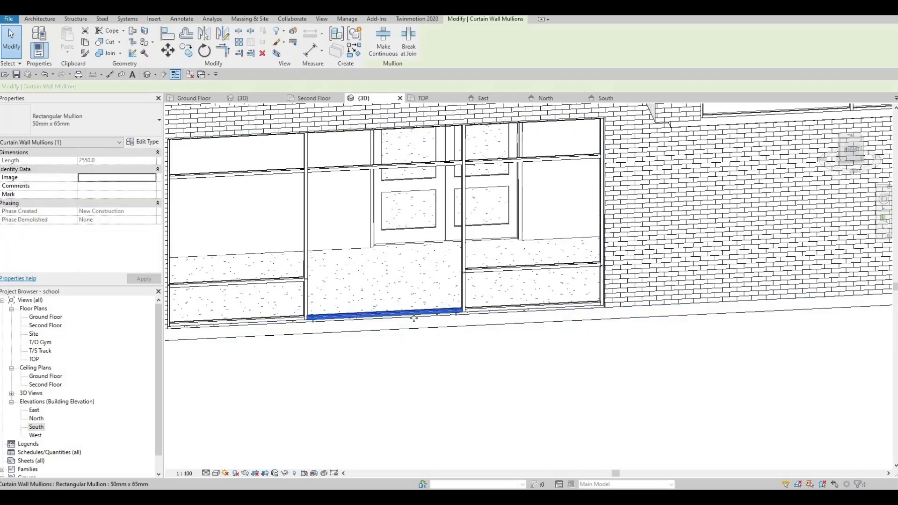
key(Escape)
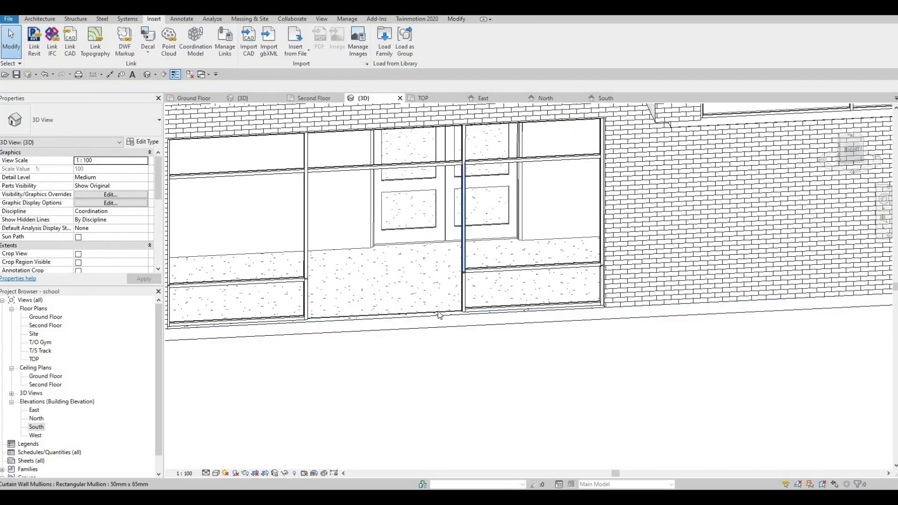
Step: Try to change the large central glazed panel above the removed mullion to M_Door-Curtain-Wall-Double-Glass
key(Tab)
key(Tab)
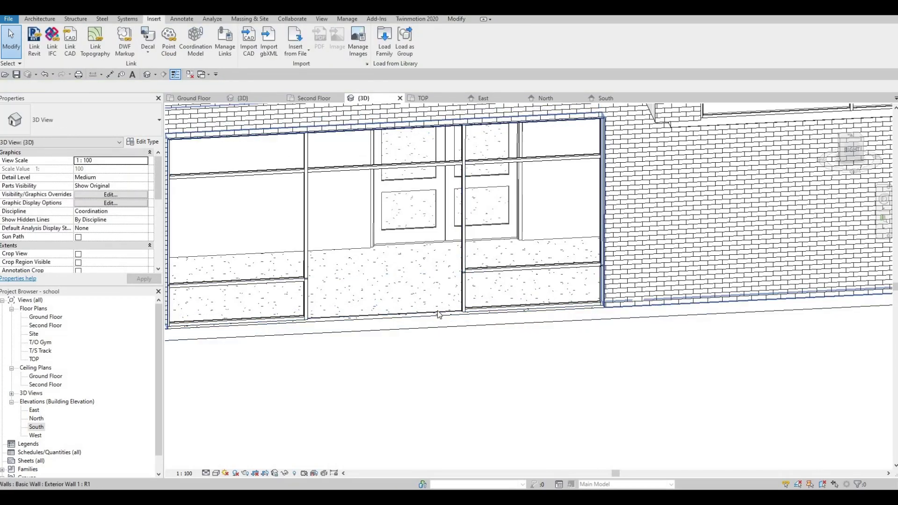
key(Tab)
key(Tab)
key(Tab)
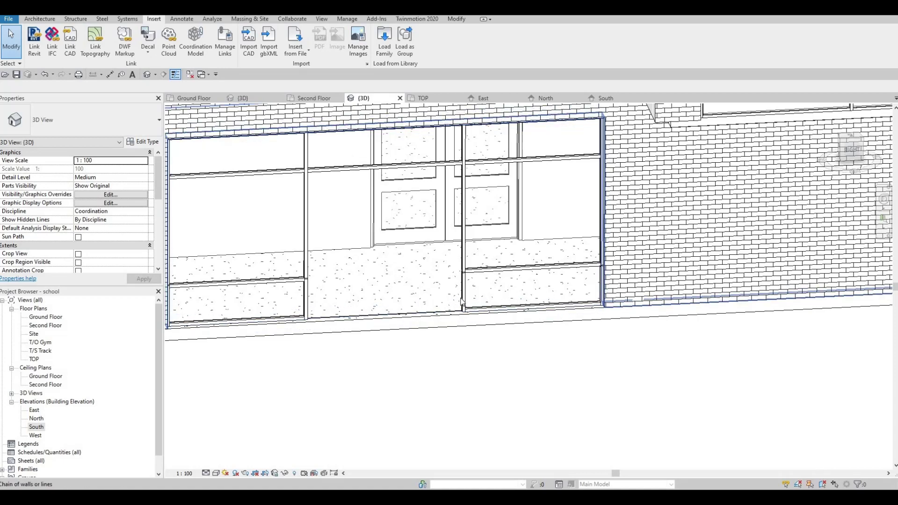
key(Tab)
key(Tab)
key(Tab)
key(Tab)
click(462, 272)
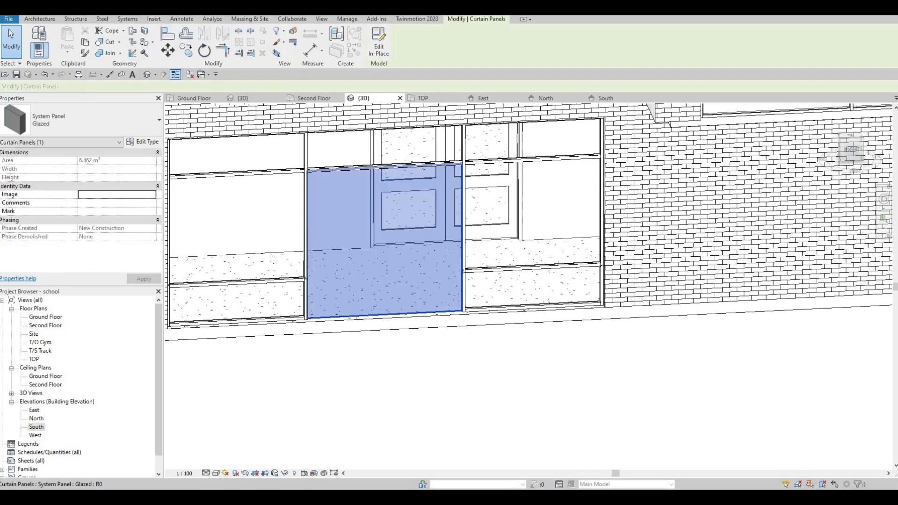
click(83, 123)
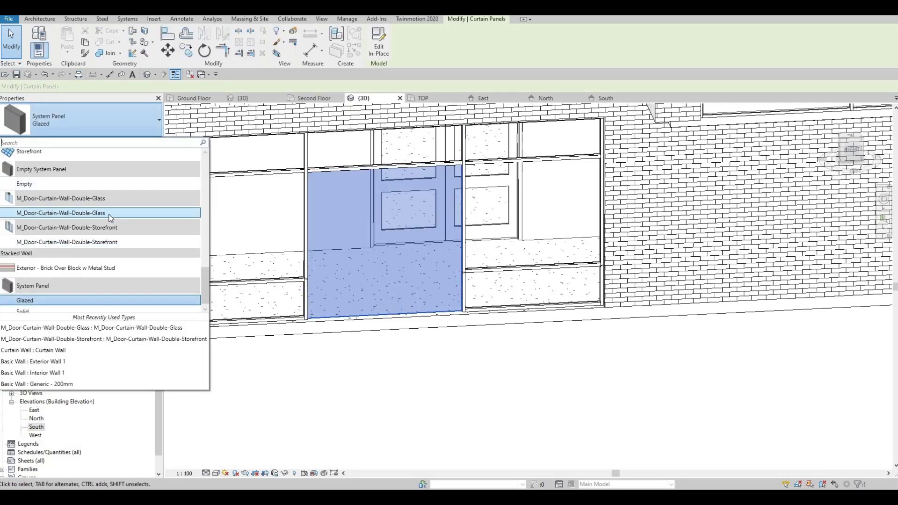
key(Return)
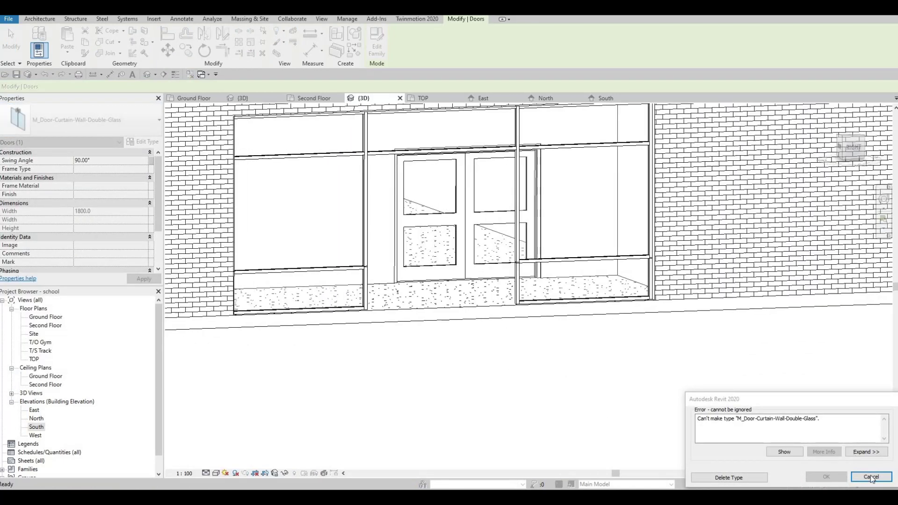
key(Escape)
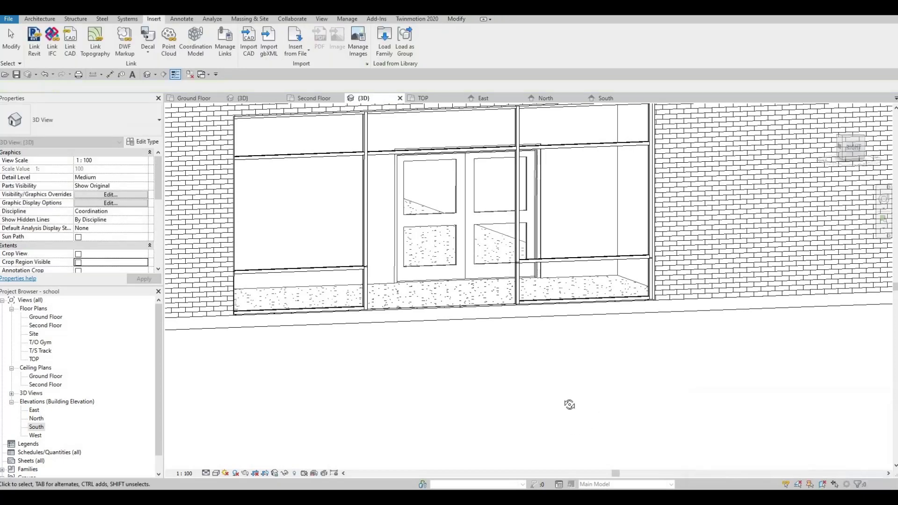
Step: Try again to change the central glazed panel to M_Door-Curtain-Wall-Double-Storefront, with the bottom mullion removed
scroll(567, 405, down, 1)
scroll(520, 332, up, 2)
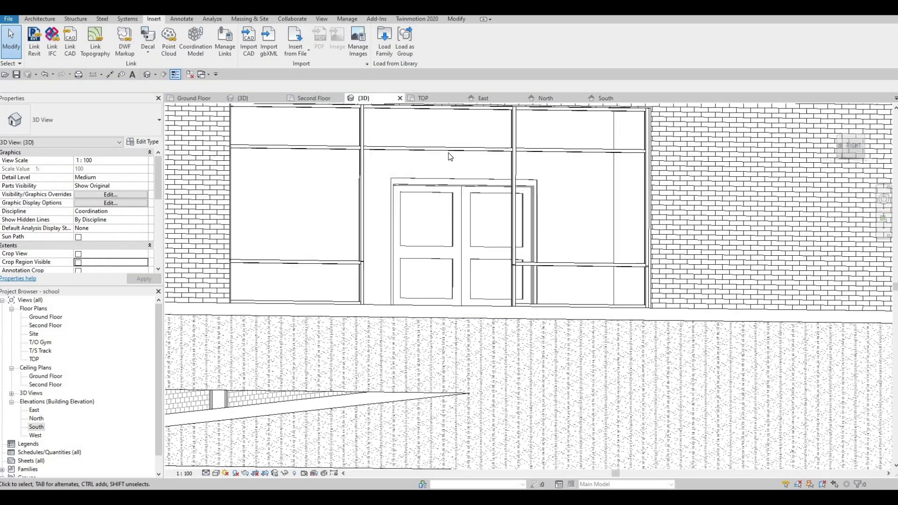
click(512, 166)
key(Escape)
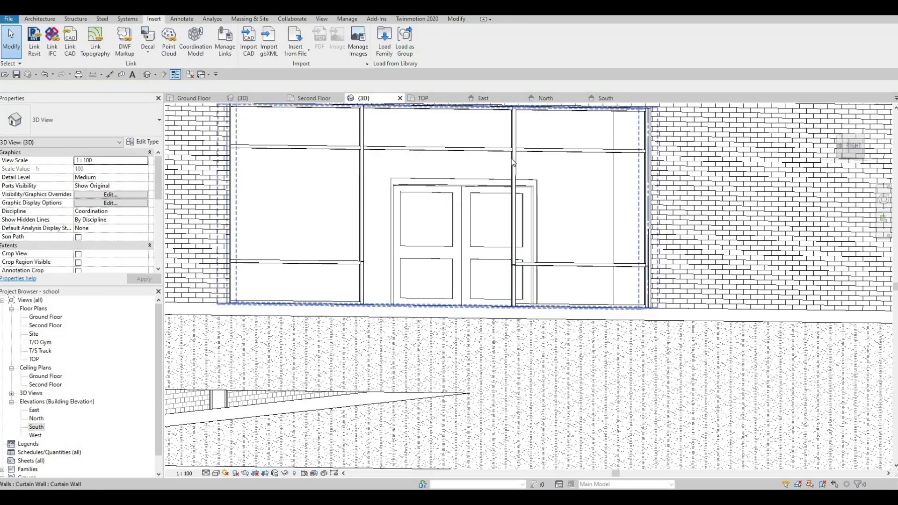
click(511, 163)
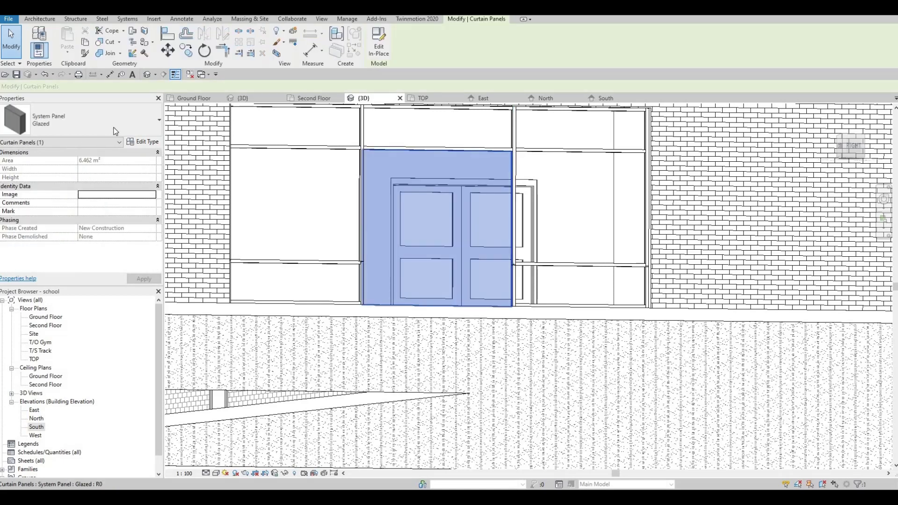
click(112, 132)
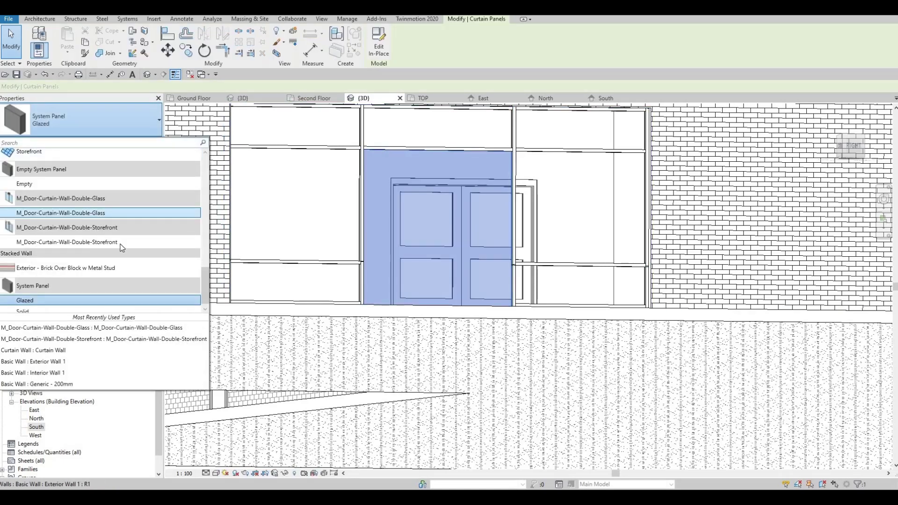
click(120, 242)
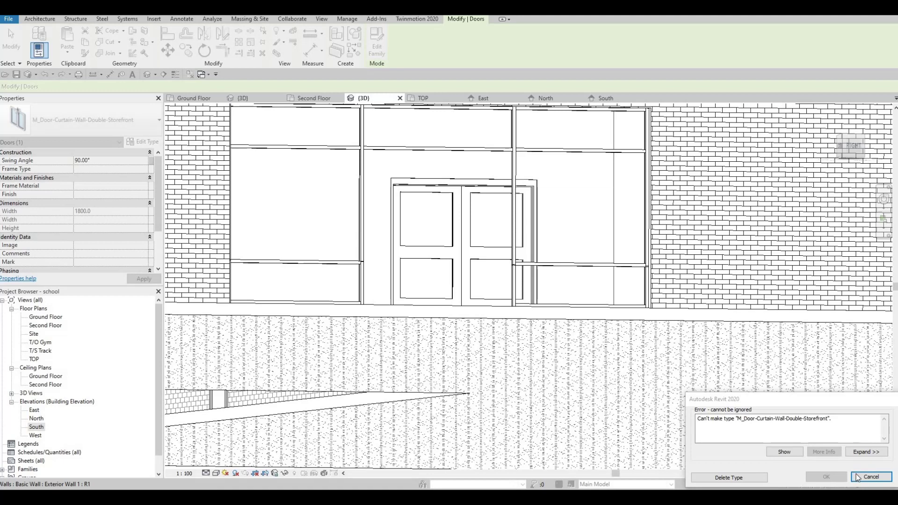
key(Escape)
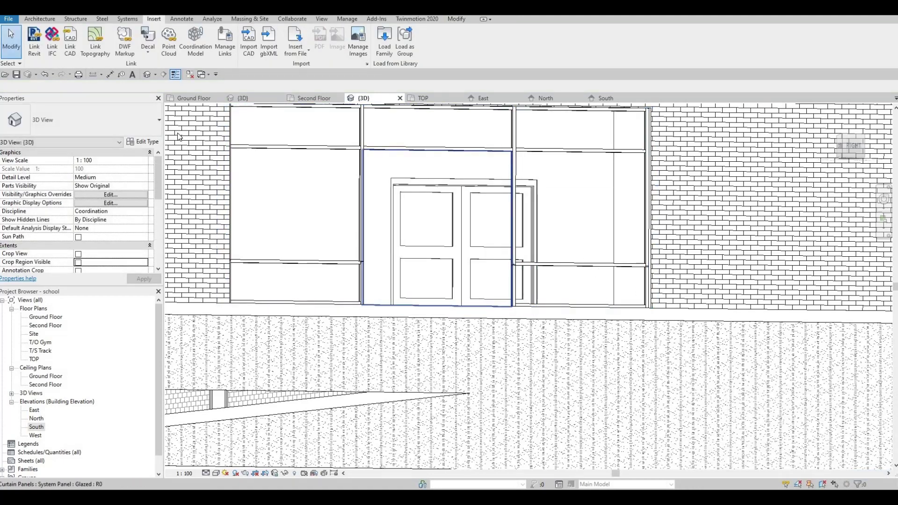
Step: Retry the M_Door-Curtain-Wall-Double-Glass type on the central glazed panel
click(511, 169)
click(139, 129)
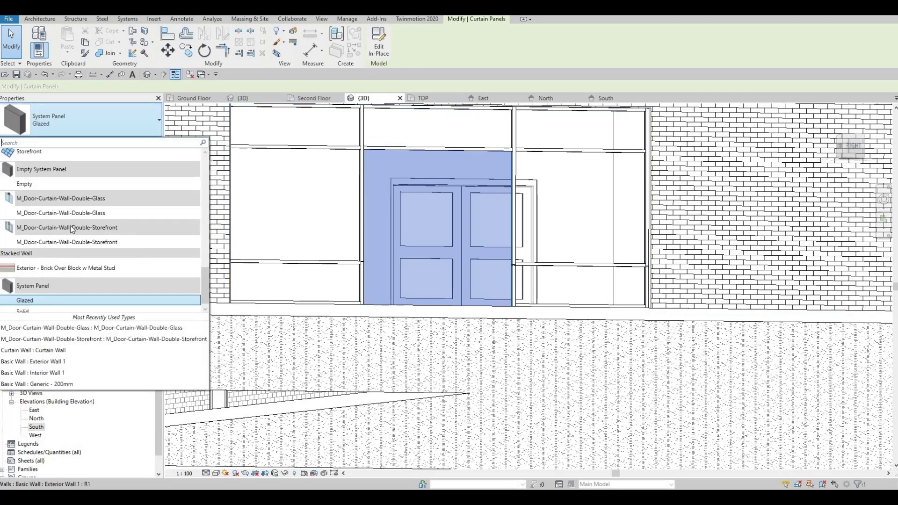
key(Return)
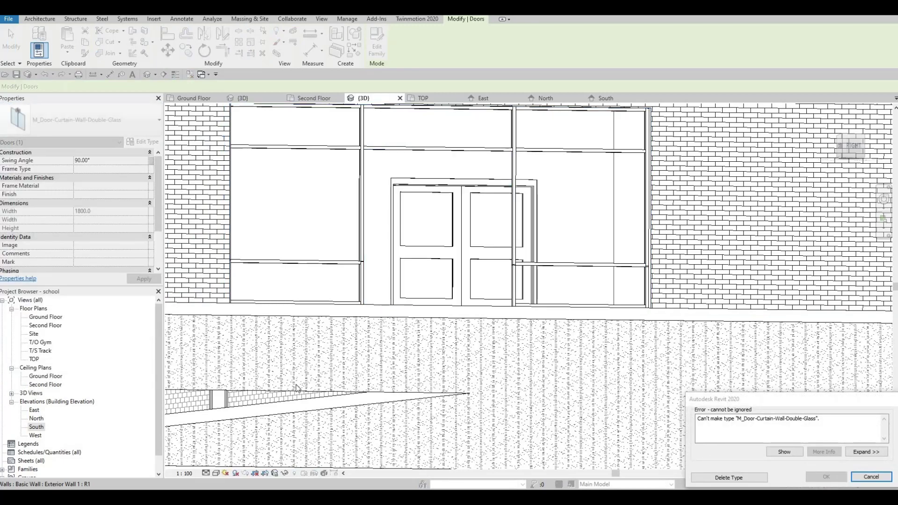
key(Escape)
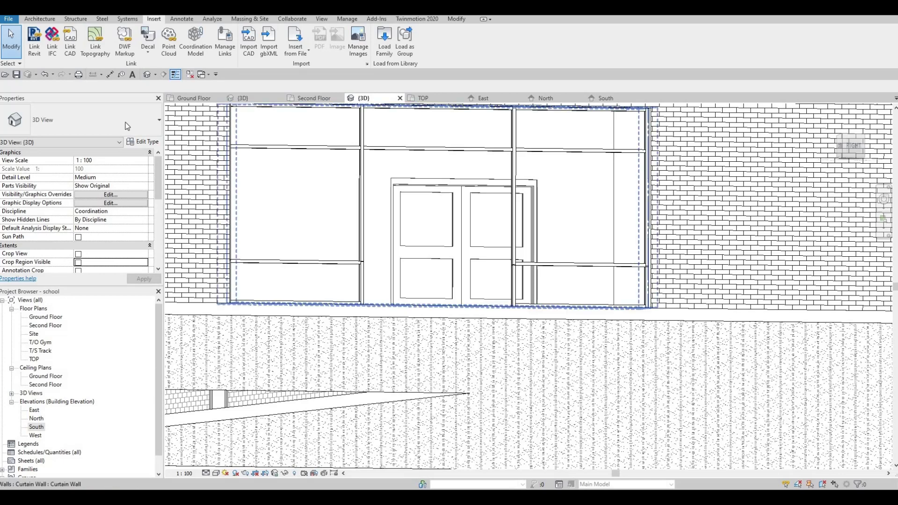
Step: Add a vertical curtain grid line across all segments through the middle of the central bay, 1300 mm from each neighbouring mullion
key(c)
key(g)
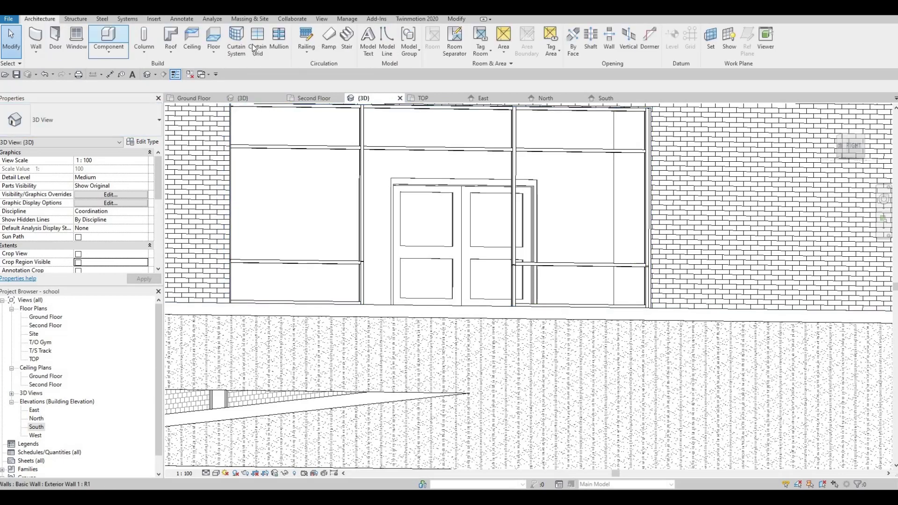
click(437, 306)
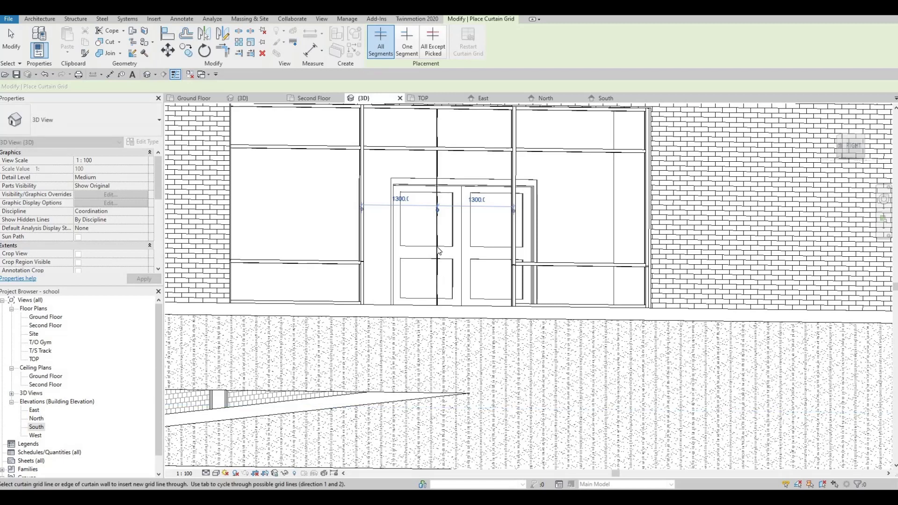
key(Escape)
key(Escape)
middle_drag(416, 181, 443, 224)
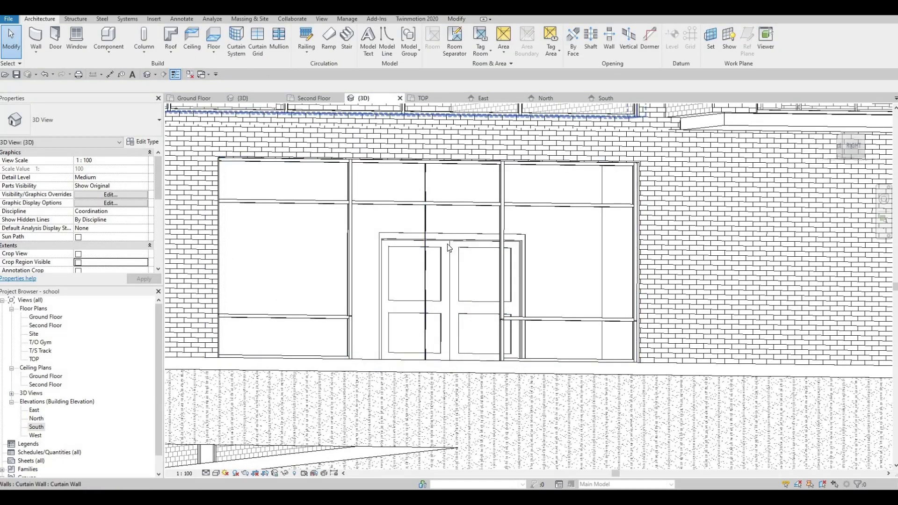
Step: Try to change the glazed panel in the left half of the central bay to M_Door-Curtain-Wall-Double-Glass
key(Tab)
key(Tab)
key(Tab)
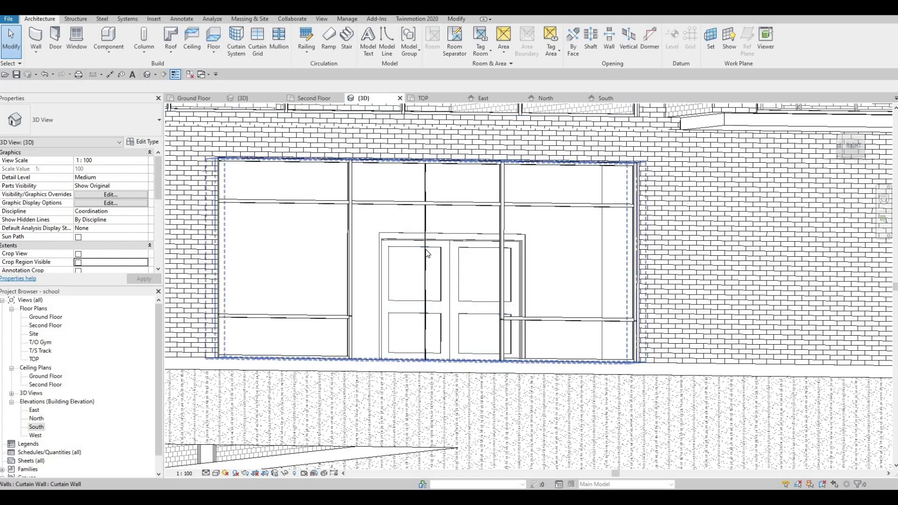
click(424, 252)
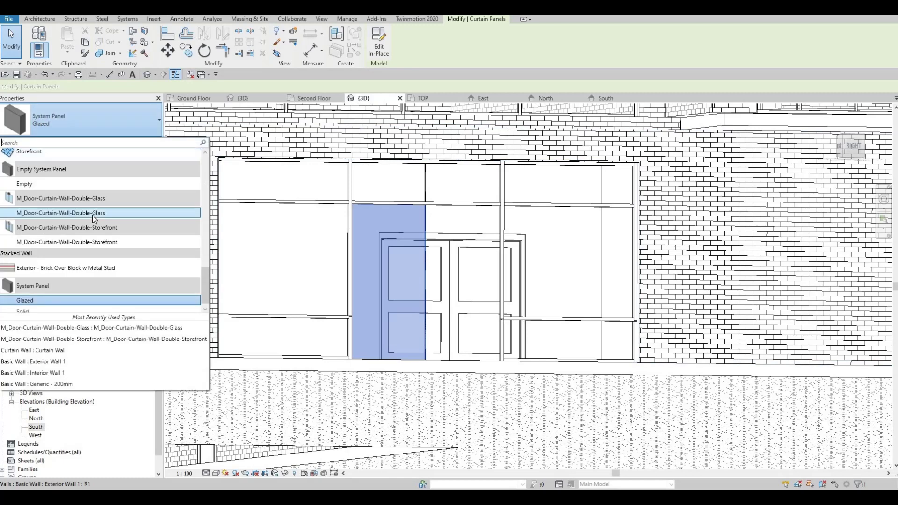
click(92, 215)
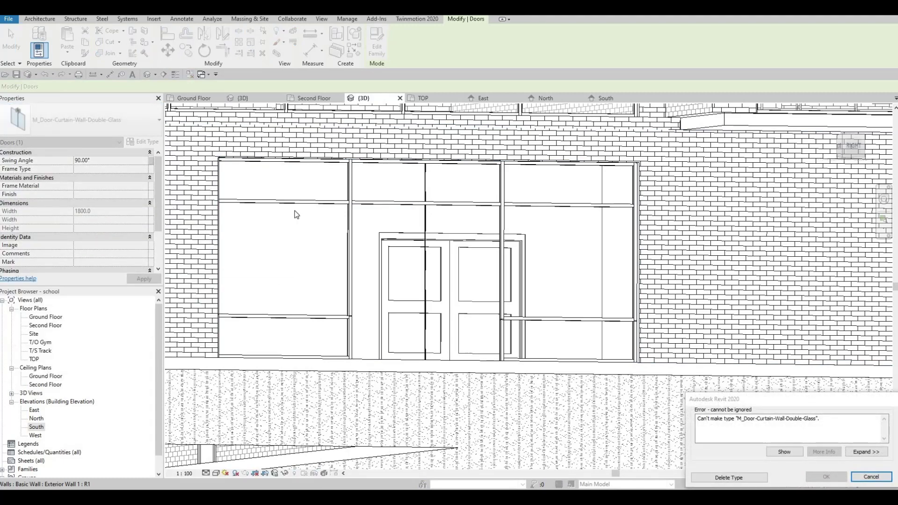
key(Escape)
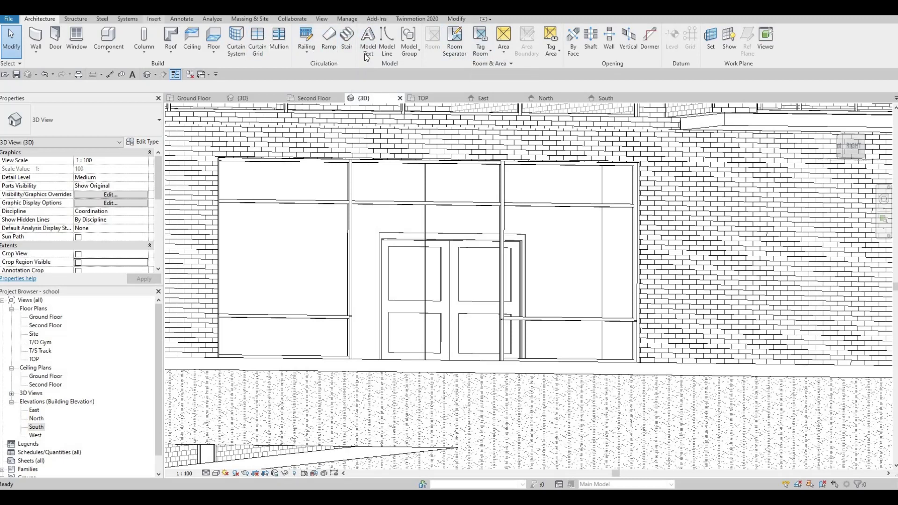
scroll(366, 56, down, 4)
click(382, 57)
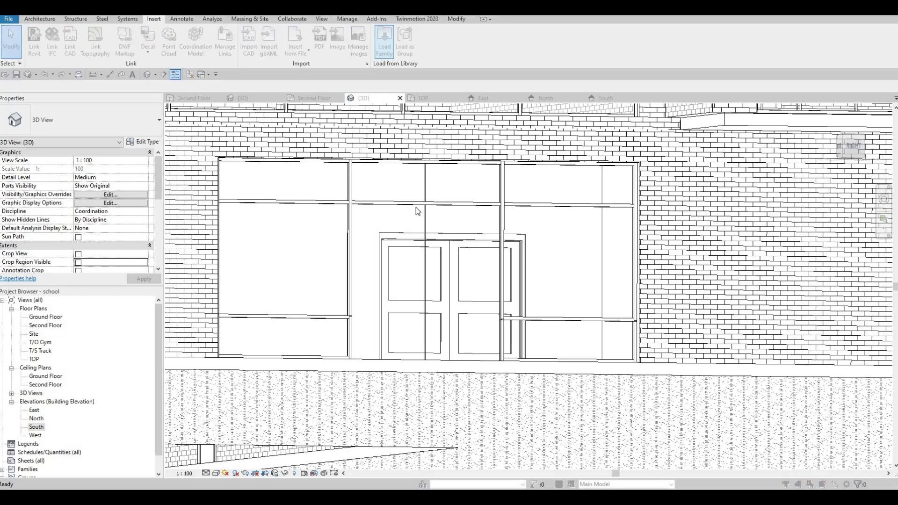
double_click(416, 277)
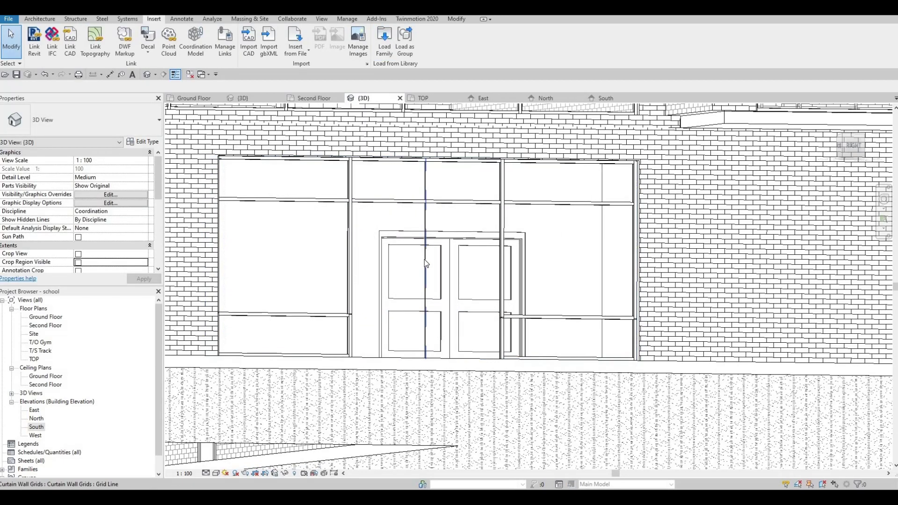
Step: Delete the vertical curtain grid line running through the middle of the central bay
click(425, 259)
key(Delete)
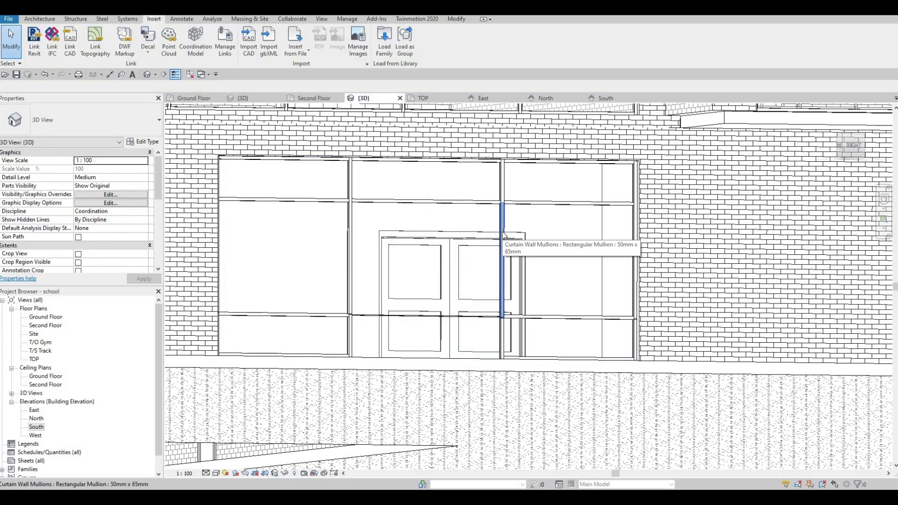
key(Tab)
key(Tab)
key(Tab)
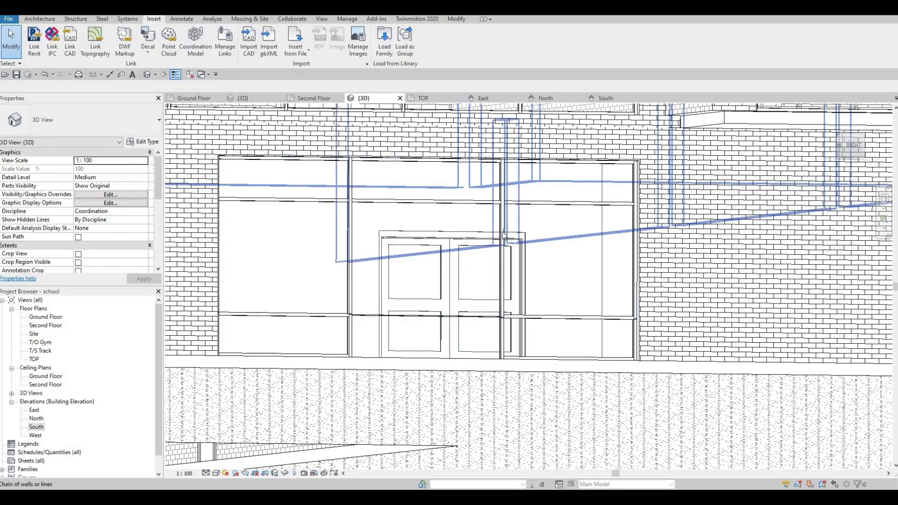
click(462, 293)
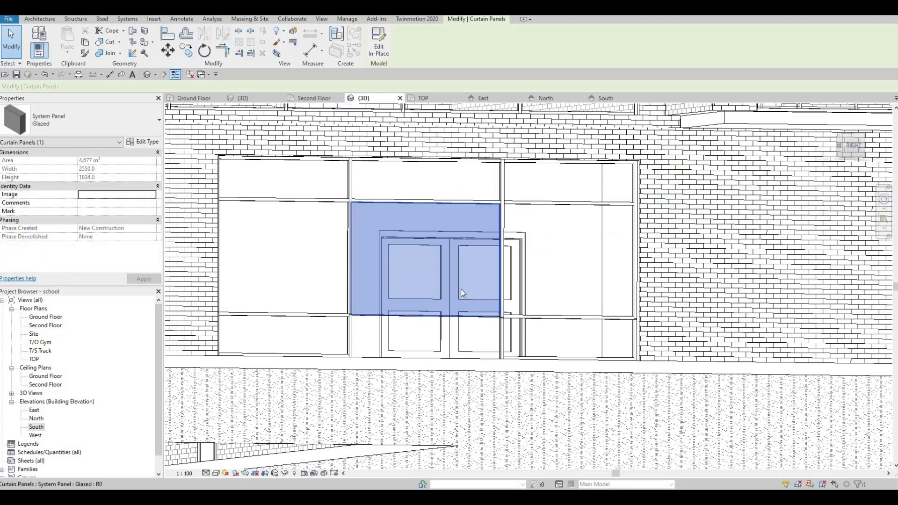
key(Escape)
Step: Delete the lower horizontal curtain grid line across the entrance curtain wall
click(441, 316)
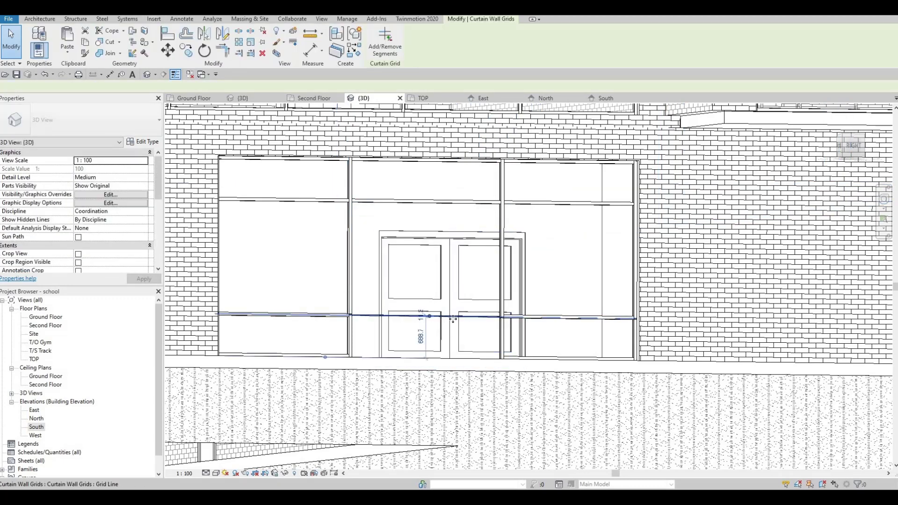
key(Escape)
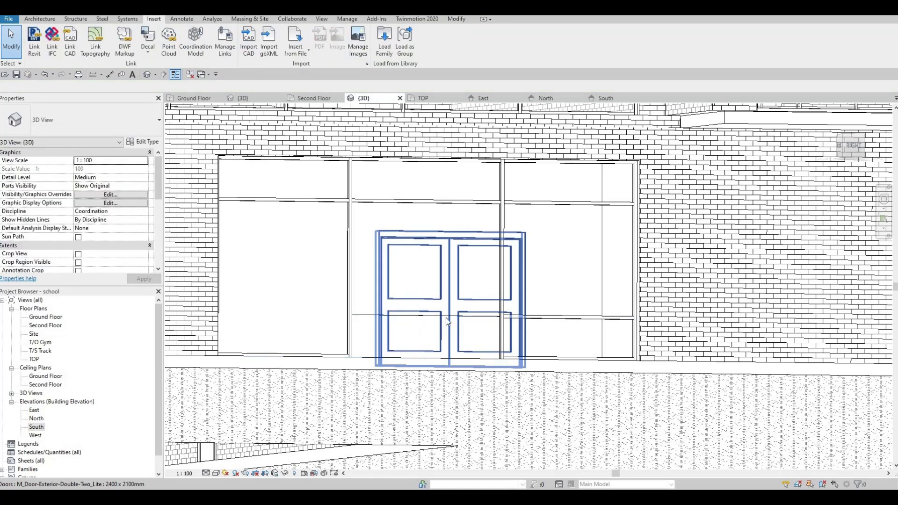
click(445, 317)
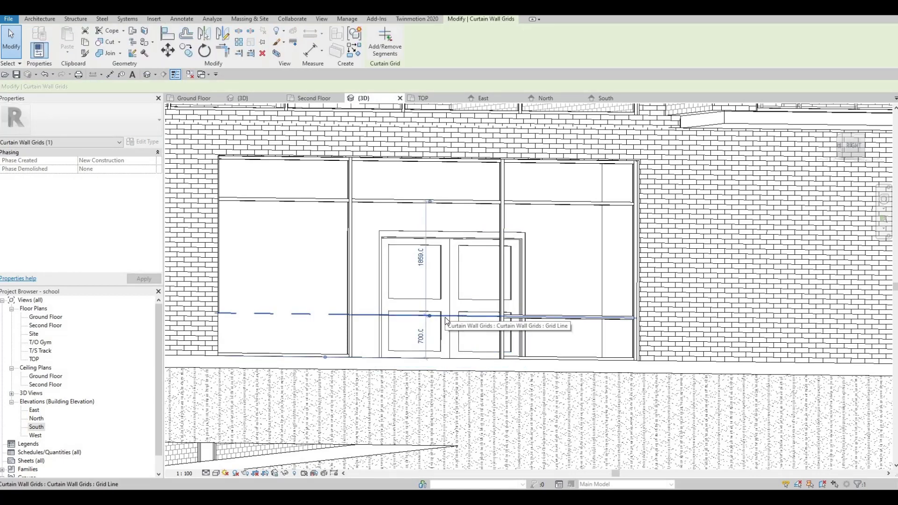
key(Delete)
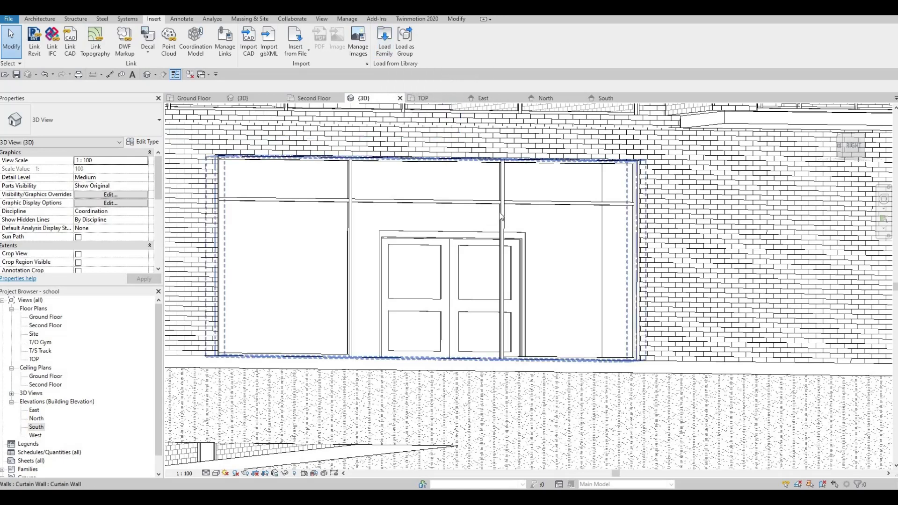
Step: Change the full-height glazed panel below the transom in the central bay to M_Door-Curtain-Wall-Double-Storefront
key(Tab)
click(413, 147)
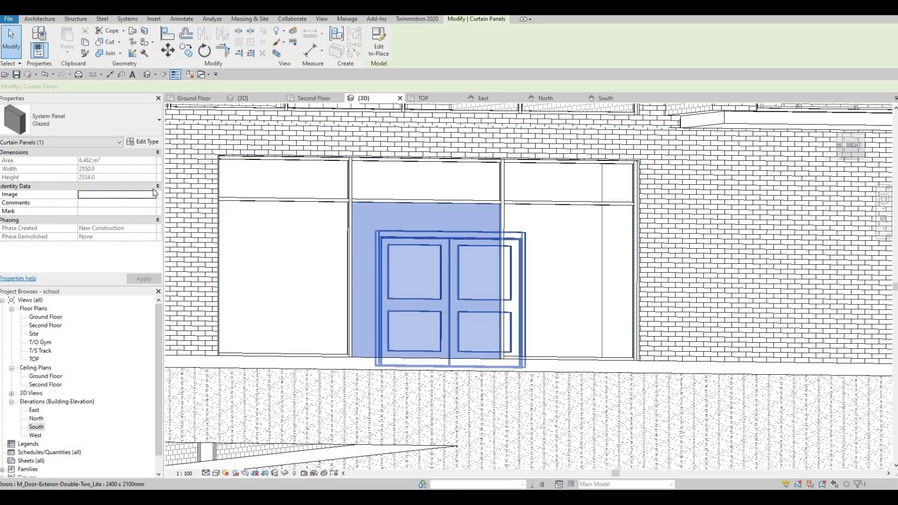
click(125, 126)
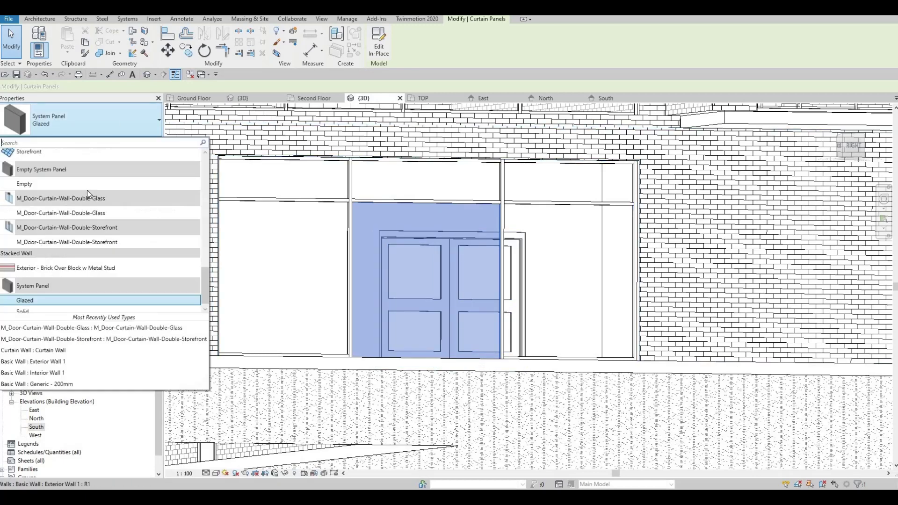
click(77, 242)
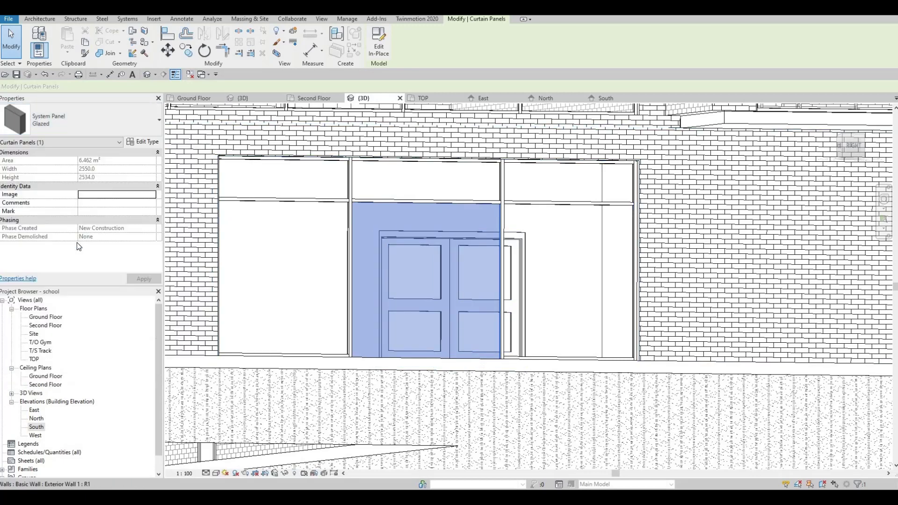
key(Escape)
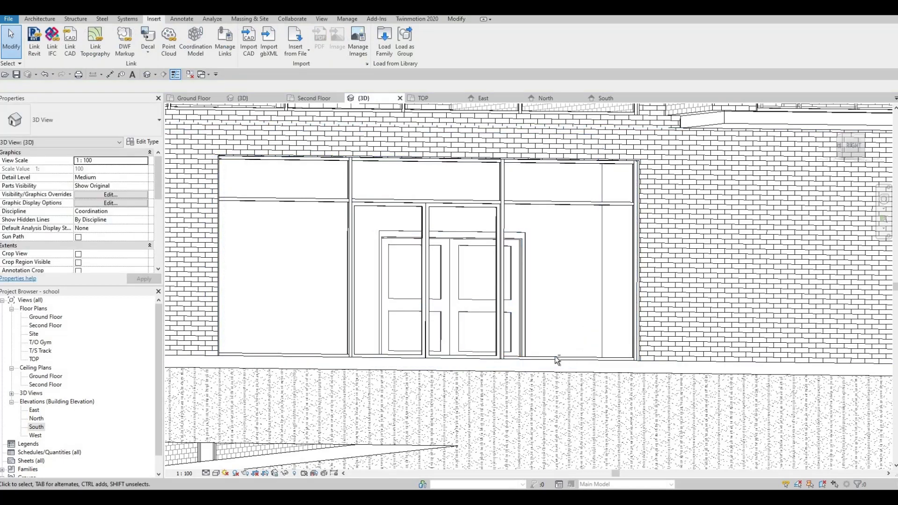
Step: Set the 3D view's detail level to Fine and inspect the entrance's double storefront doors
mouse_move(551, 361)
shift+middle_down()
mouse_move(597, 272)
mouse_move(563, 305)
mouse_move(551, 335)
mouse_move(536, 332)
mouse_move(548, 338)
mouse_move(537, 332)
shift+middle_up()
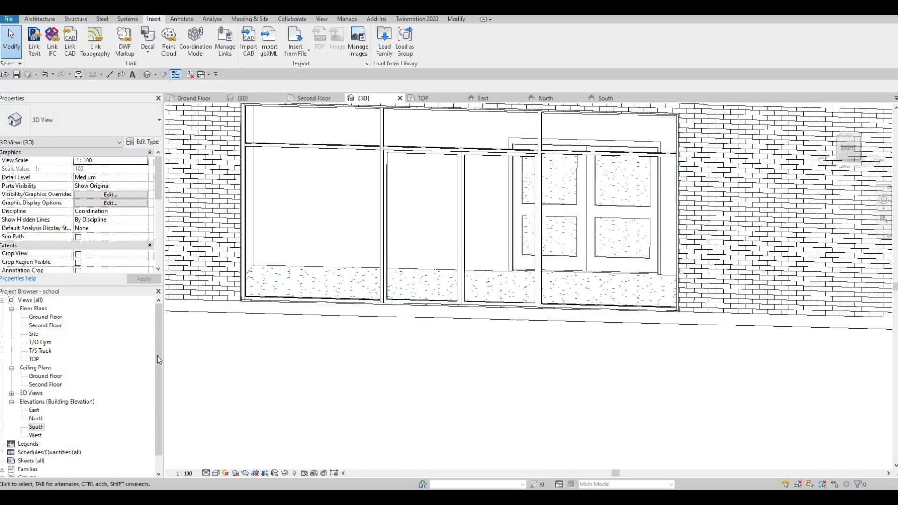
click(206, 473)
click(216, 463)
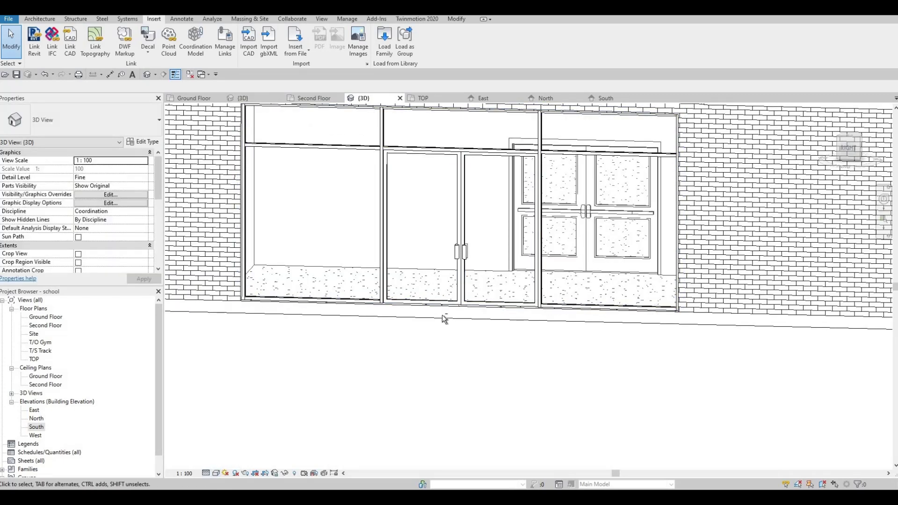
scroll(501, 299, up, 4)
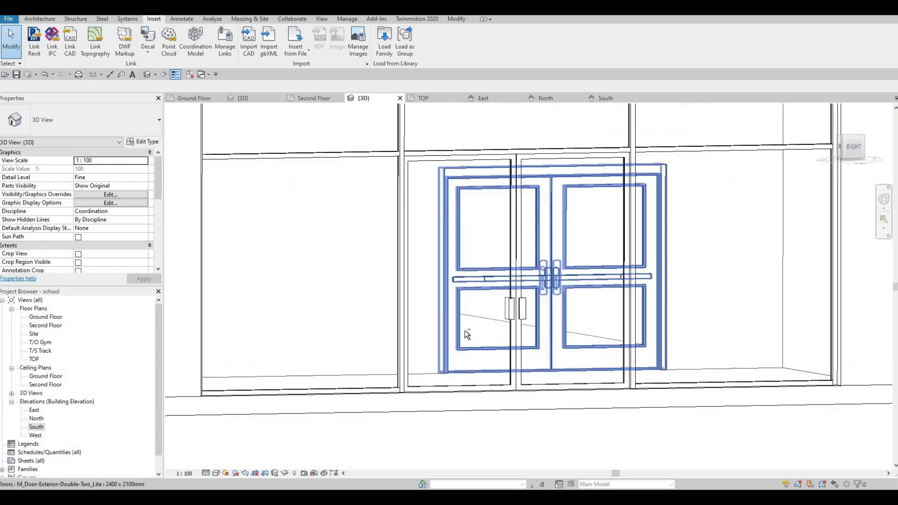
scroll(421, 372, down, 2)
scroll(439, 316, up, 5)
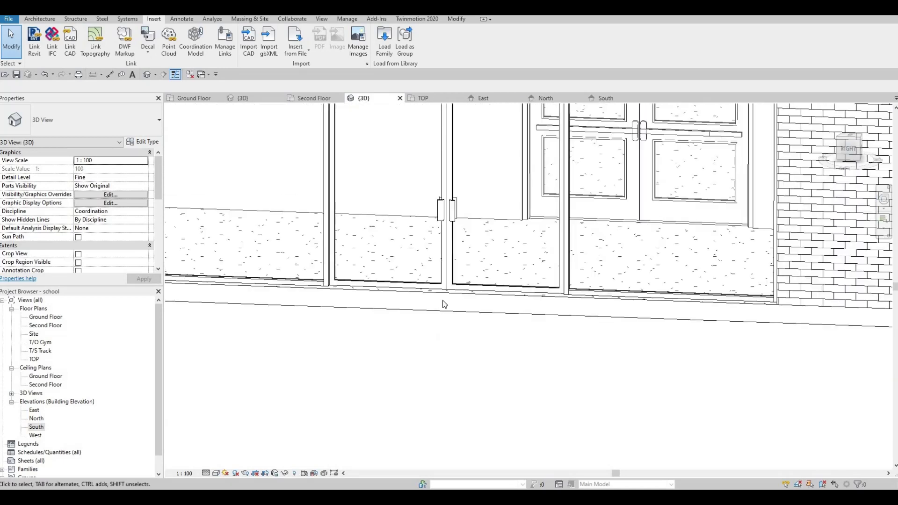
scroll(424, 339, down, 4)
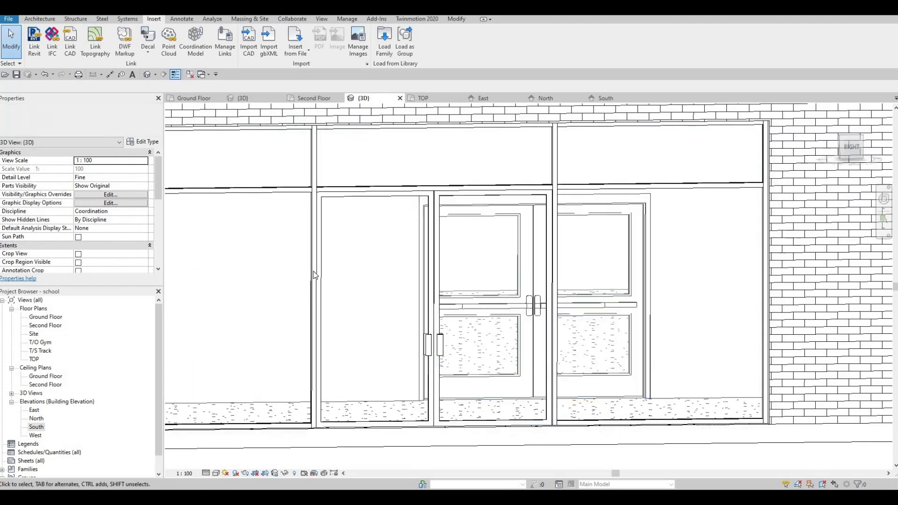
Step: Add a one-segment horizontal curtain grid line in the bay right of the doors, about 720 mm above the base
click(44, 20)
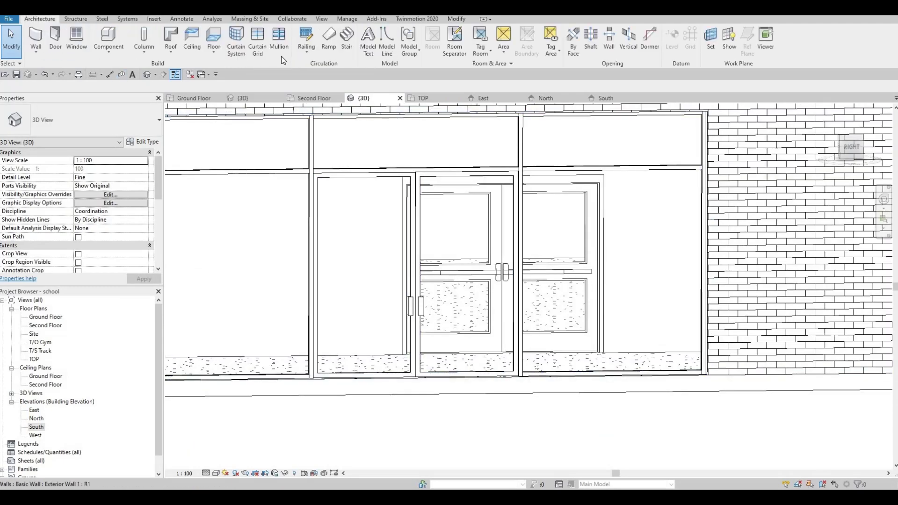
click(261, 49)
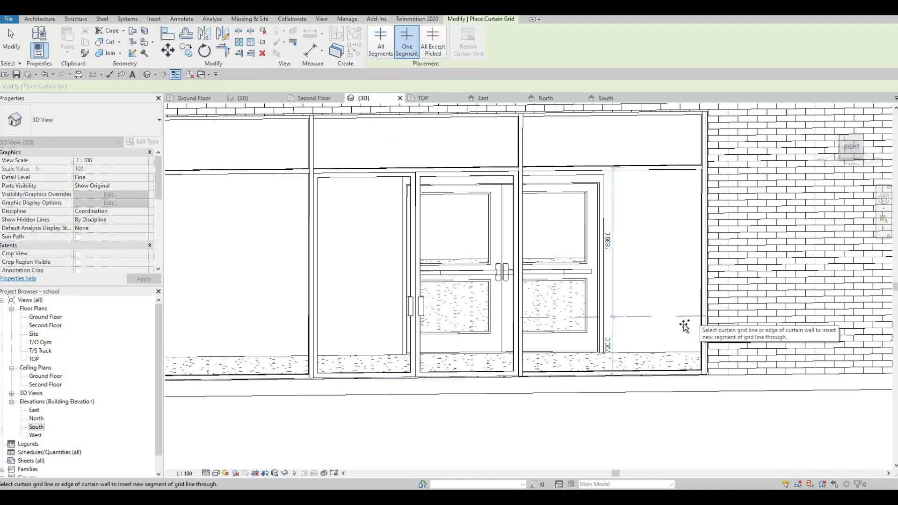
click(628, 320)
key(Escape)
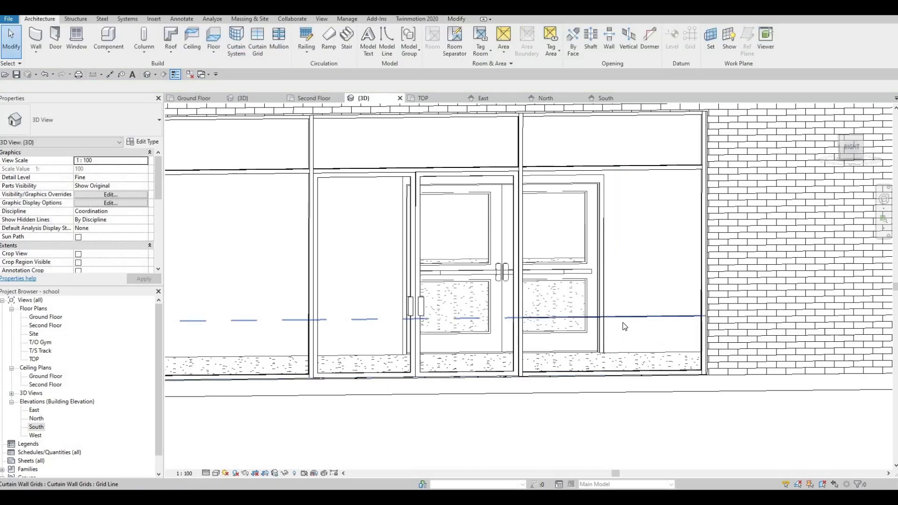
Step: Set the right bay's horizontal grid line to 700 mm above the base of the curtain wall
click(621, 320)
scroll(594, 287, down, 3)
key(Escape)
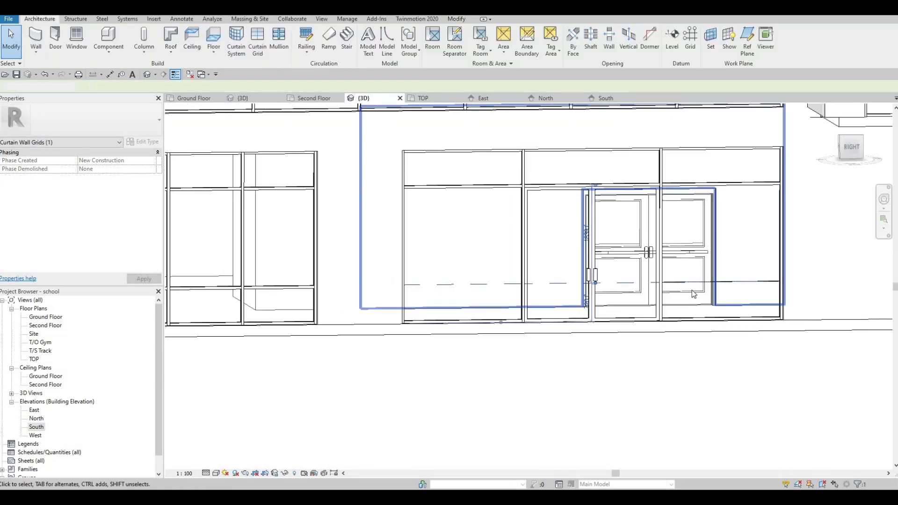
click(581, 282)
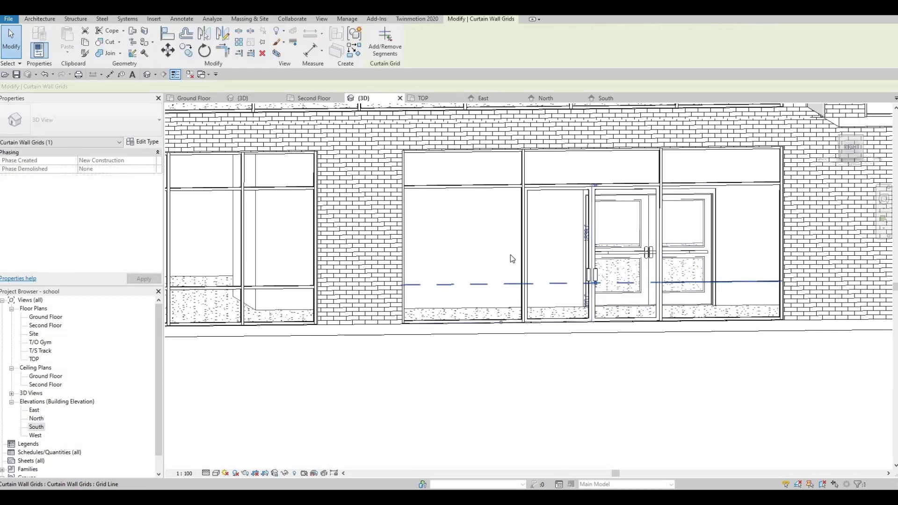
click(586, 302)
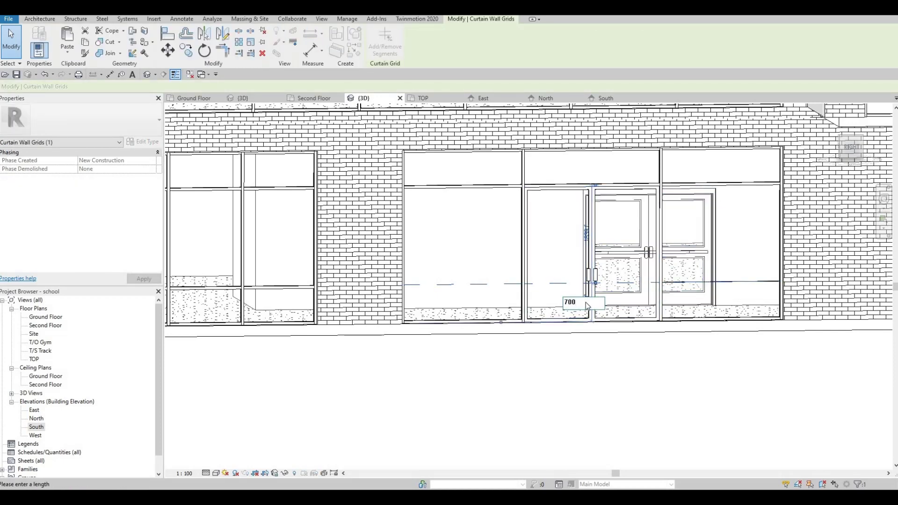
key(Return)
key(Escape)
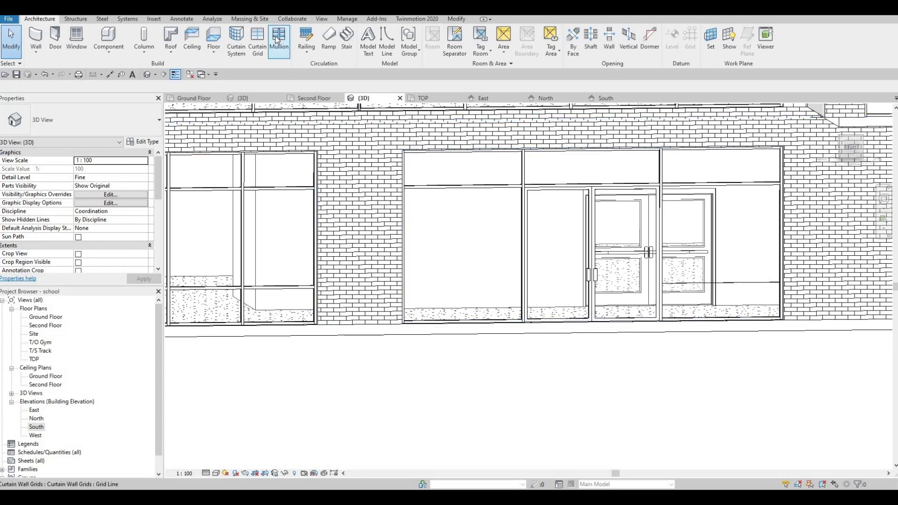
Step: Add a one-segment horizontal curtain grid line across the lower part of the bay left of the doors
click(257, 41)
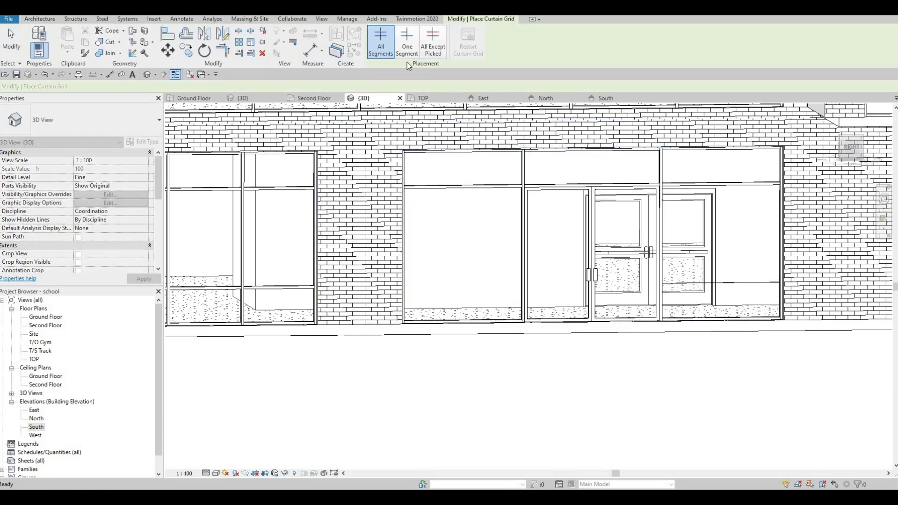
click(407, 41)
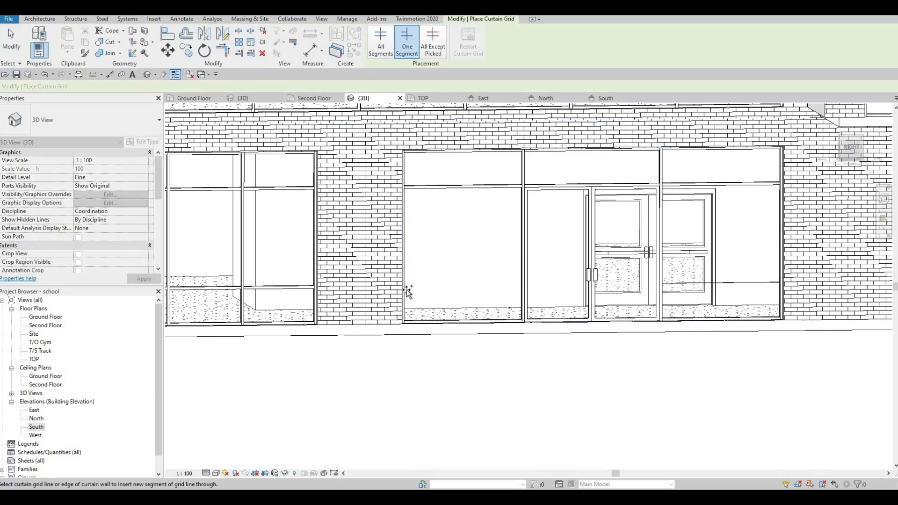
click(444, 300)
key(Escape)
key(Escape)
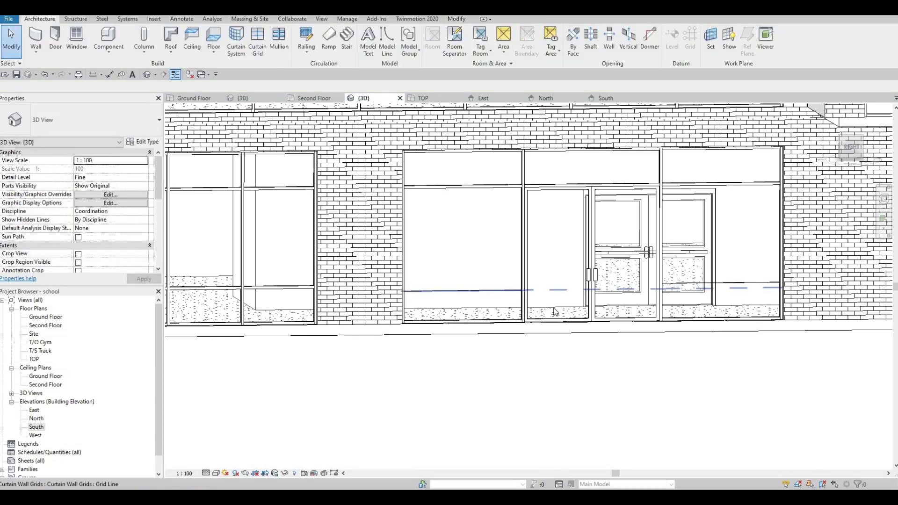
Step: Try to set the left bay's horizontal grid line to 700 mm above the base
click(584, 312)
click(586, 305)
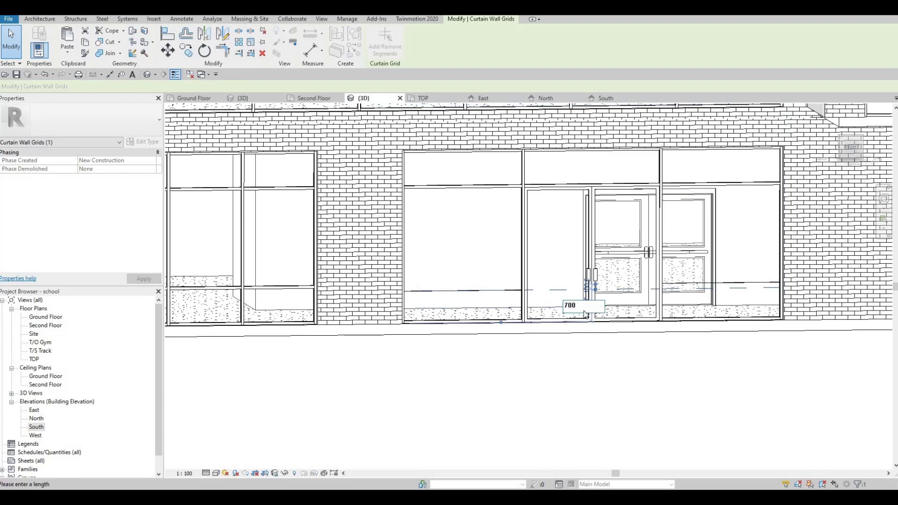
text(700)
key(Return)
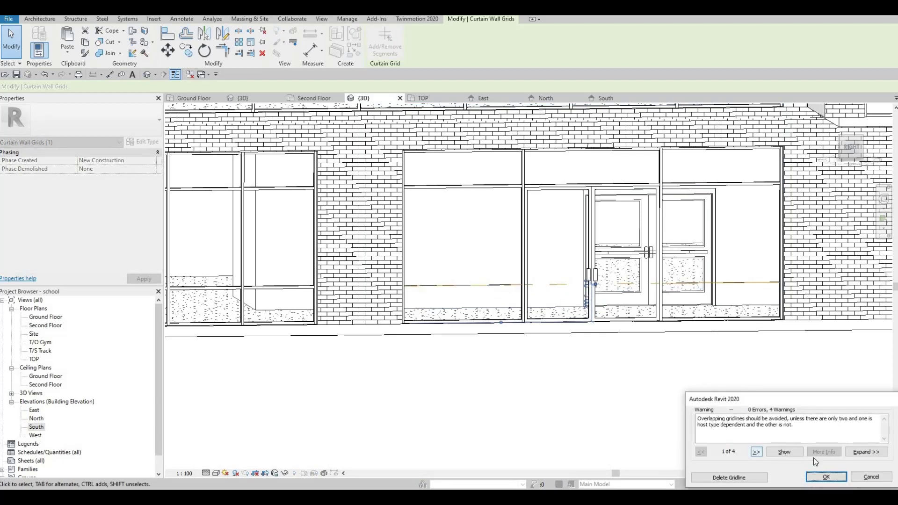
key(Escape)
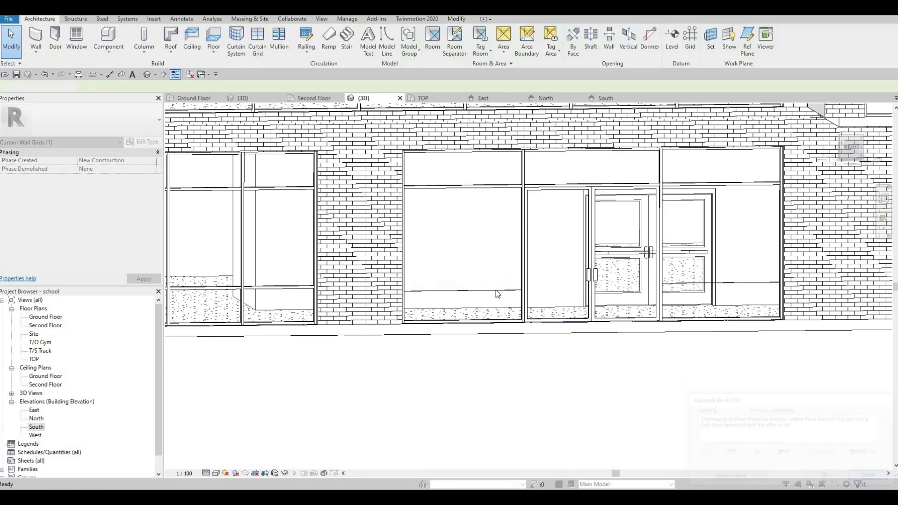
Step: Move the left bay's low horizontal grid line up to align with the grid line in the bay right of the doors
click(496, 290)
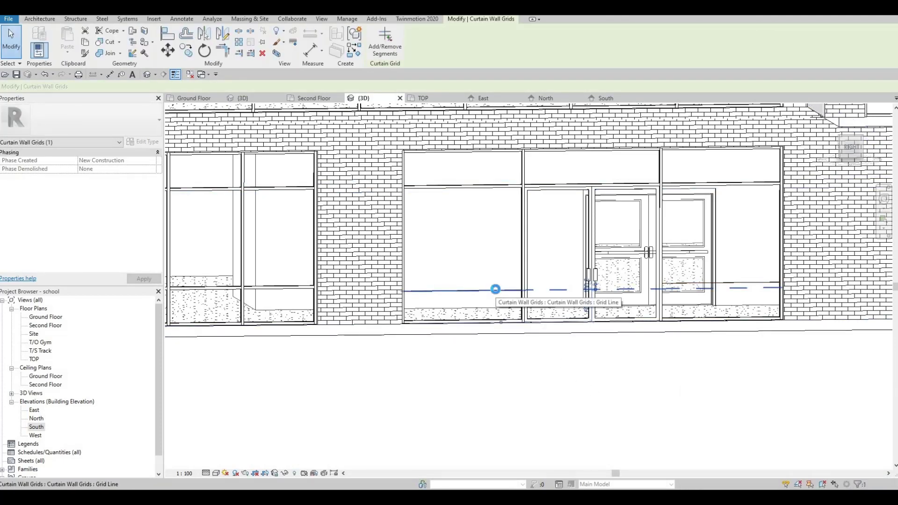
drag(496, 289, 497, 293)
key(Escape)
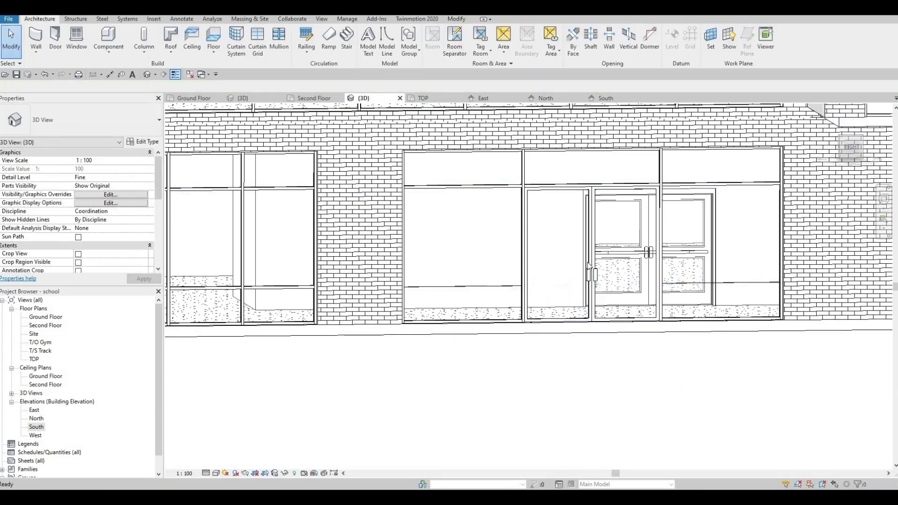
Step: Place 50mm x 65mm rectangular mullions on the low horizontal grid lines in the bays on both sides of the entrance doors
click(280, 40)
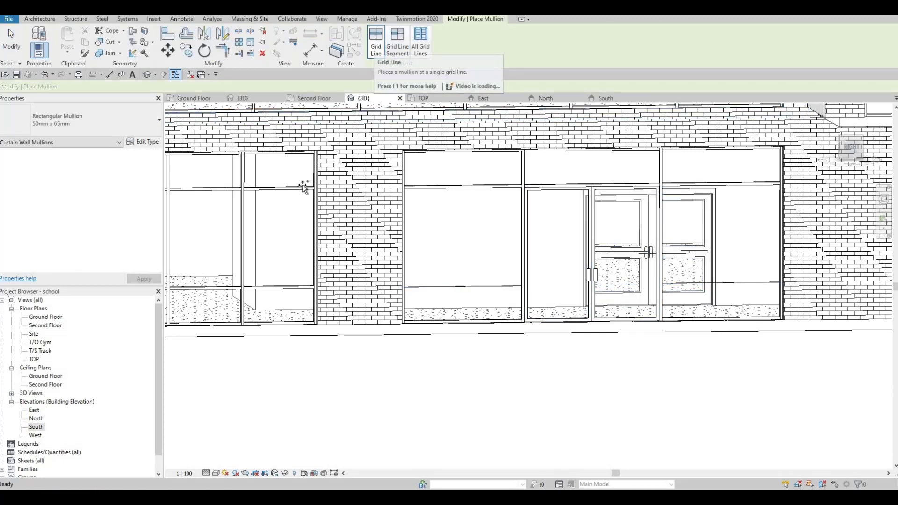
click(465, 287)
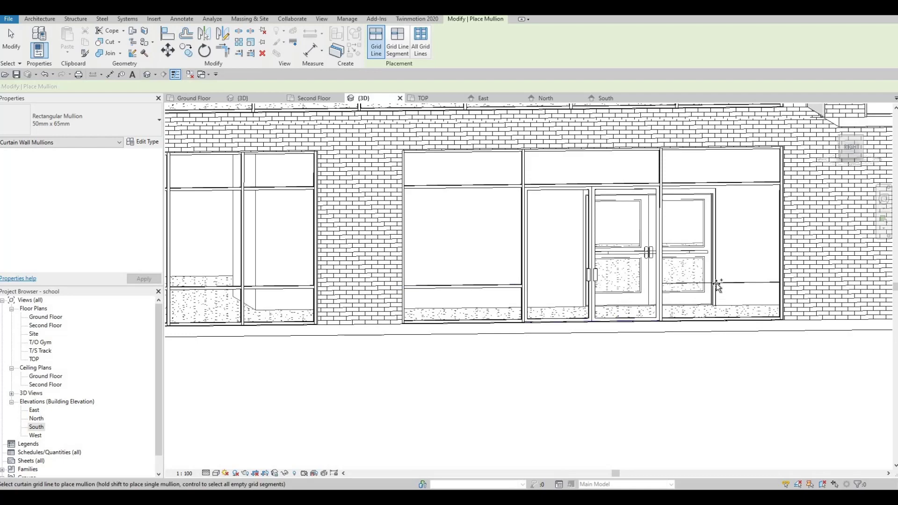
key(Escape)
key(Escape)
shift+middle_drag(533, 357, 404, 256)
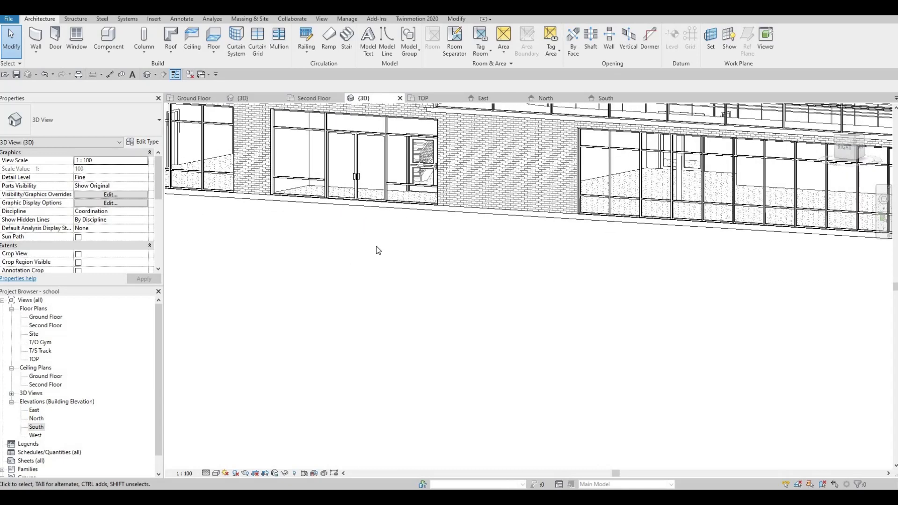
shift+middle_drag(464, 278, 527, 424)
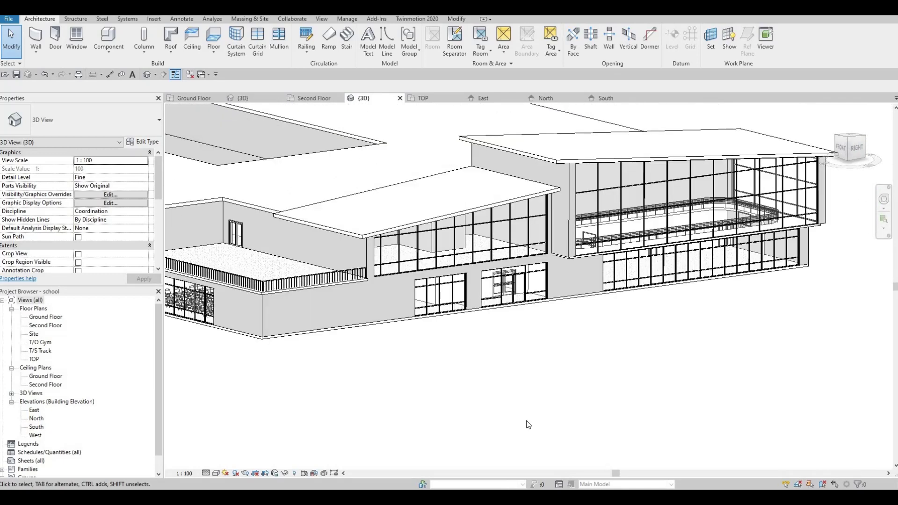